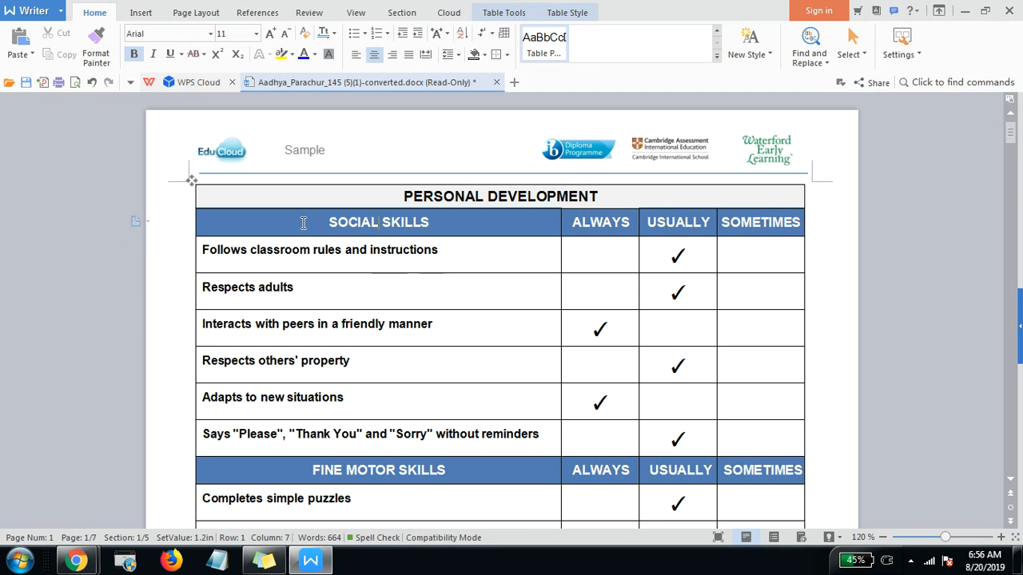
# Step: Take the section heading from the Writer report and, on the EduCloud page, mark the assessment pattern as a parent skill titled SOCIAL SKILLS
pyautogui.click(435, 227)
pyautogui.moveTo(328, 223); pyautogui.dragTo(482, 230)
pyautogui.hotkey('alt', 'Tab')
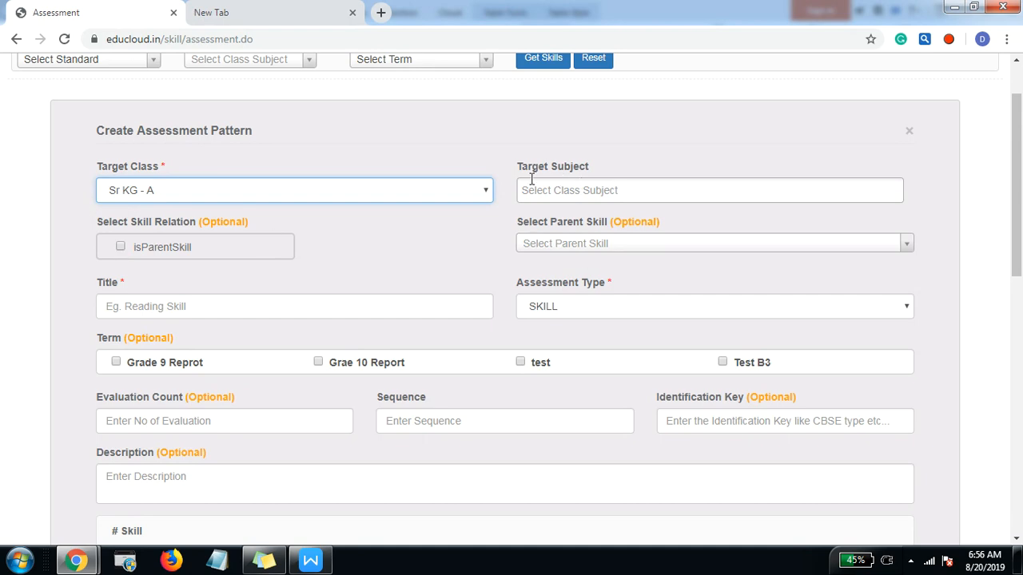
pyautogui.hotkey('alt', 'Tab')
pyautogui.hotkey('alt', 'Tab')
pyautogui.click(121, 248)
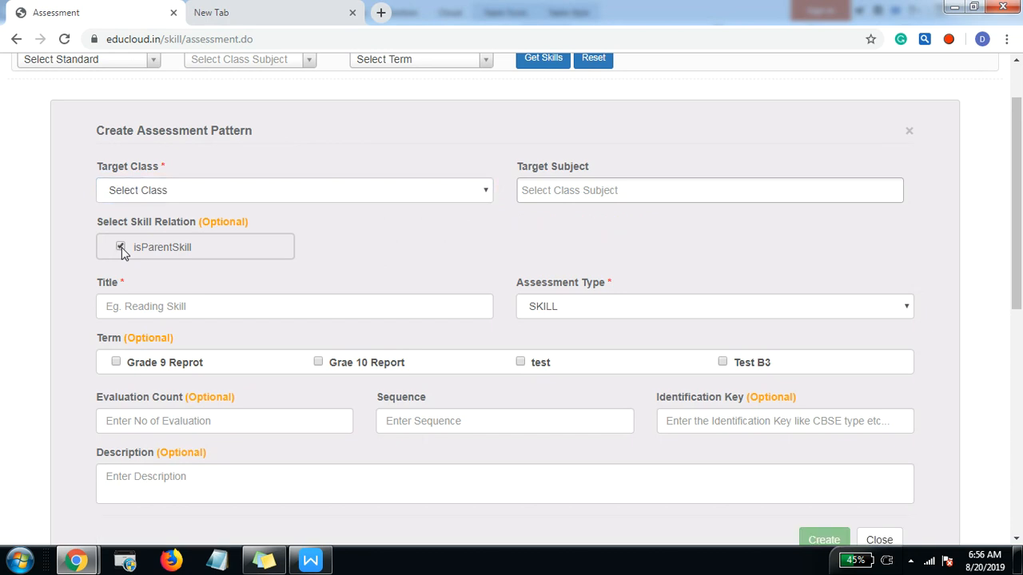
pyautogui.click(174, 309)
pyautogui.write('SOCIAL SKILLS')
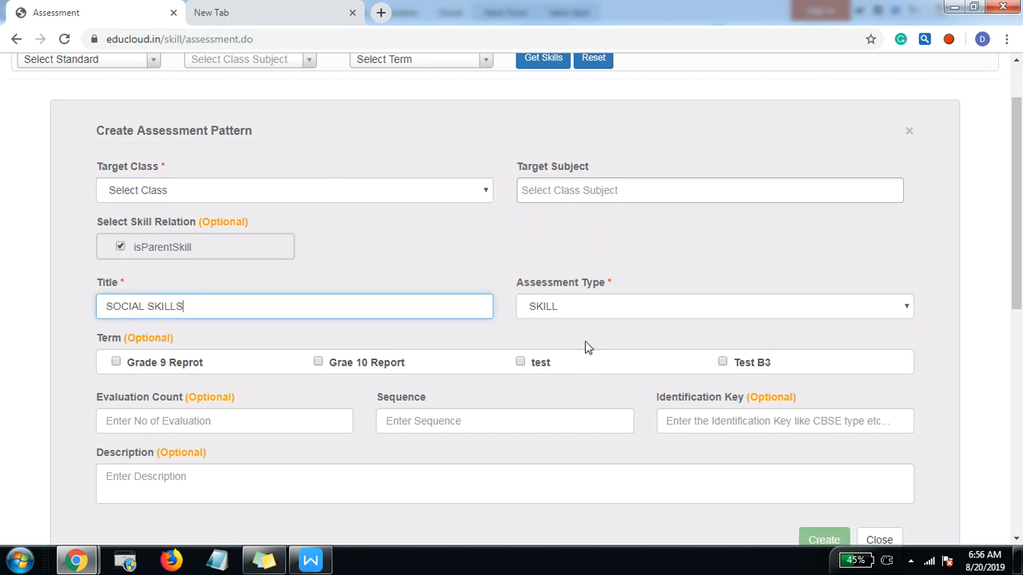
# Step: Check the SOCIAL SKILLS section in the Writer report and set the parent skill's evaluation count to 3
pyautogui.scroll(-1, 584, 320)
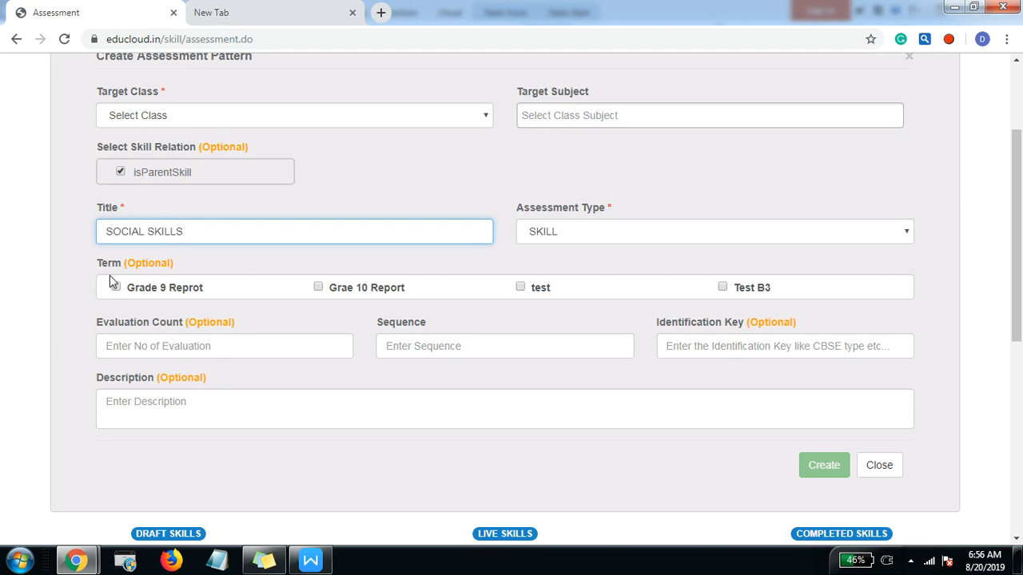
pyautogui.click(127, 340)
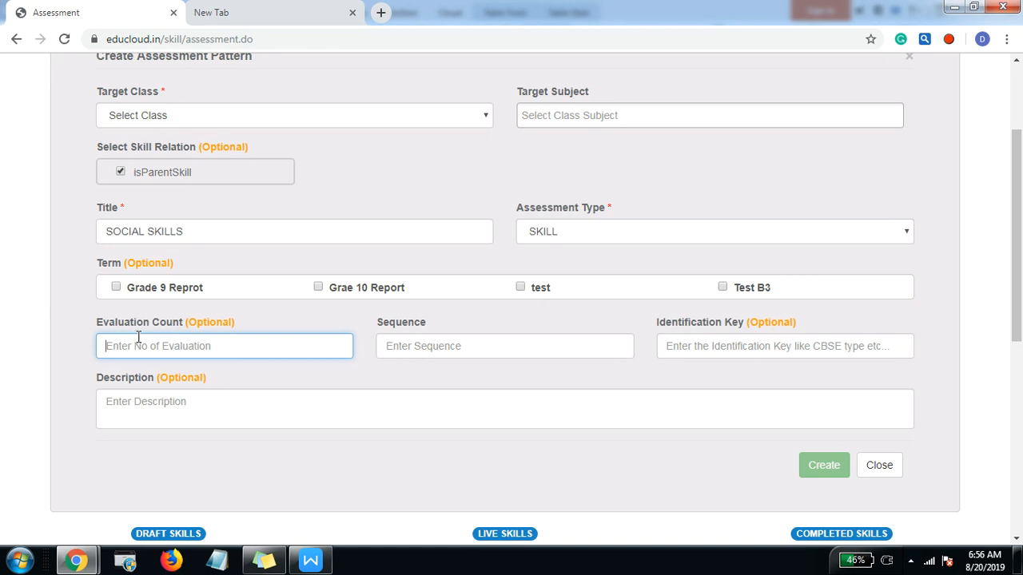
pyautogui.hotkey('alt', 'Tab')
pyautogui.moveTo(217, 249); pyautogui.dragTo(448, 265)
pyautogui.moveTo(329, 222); pyautogui.dragTo(439, 222)
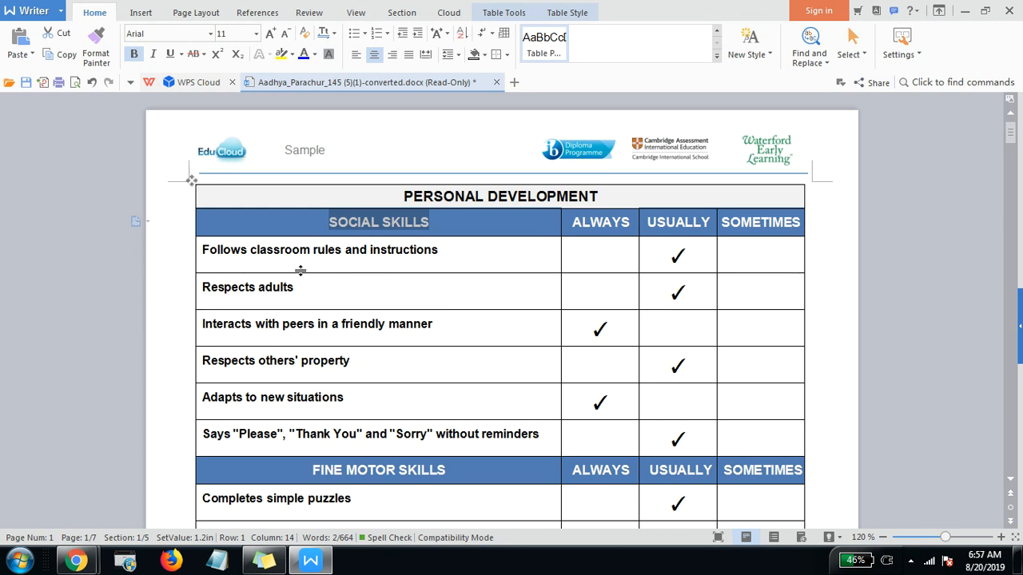
pyautogui.hotkey('alt', 'Tab')
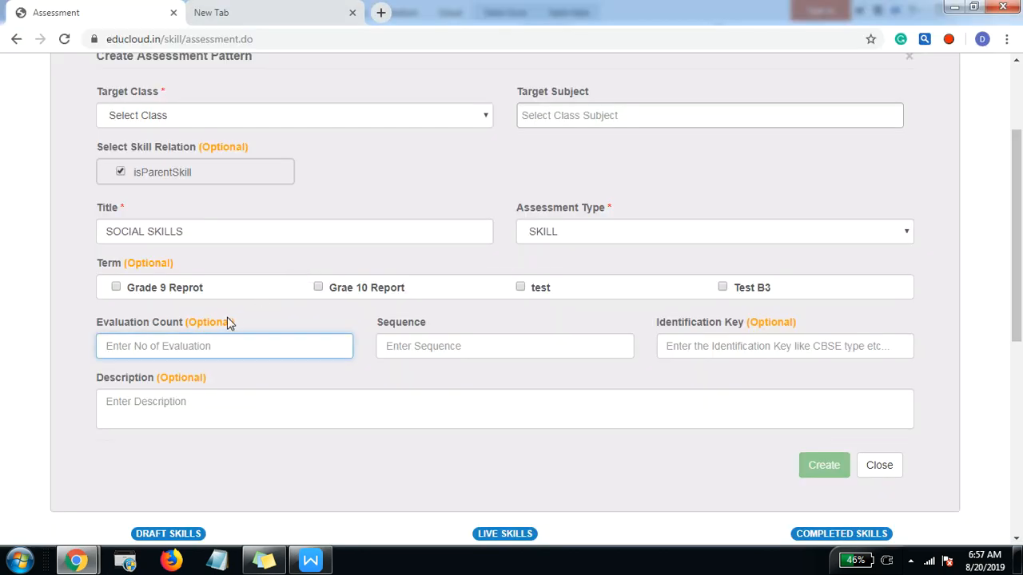
pyautogui.write('3')
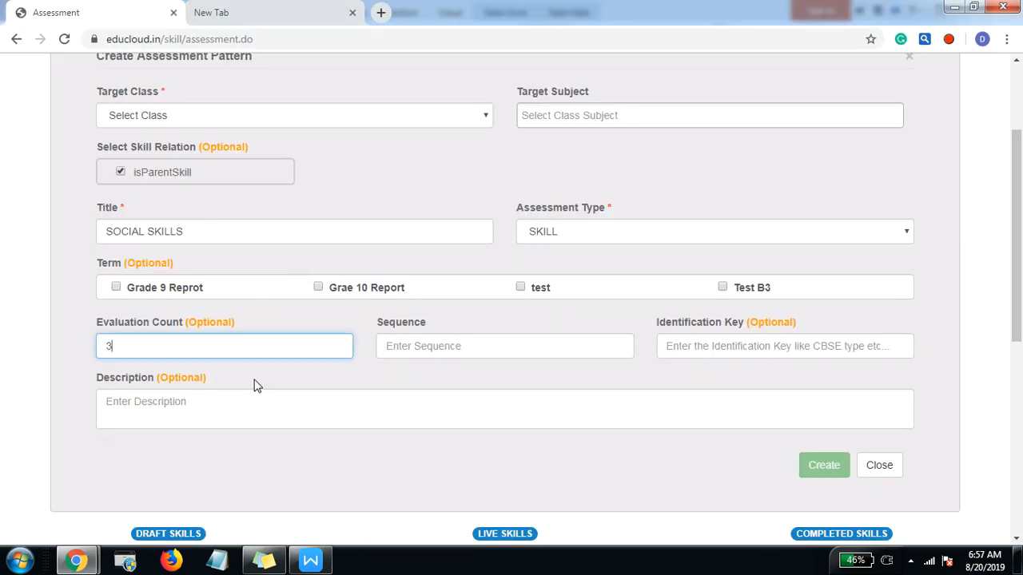
# Step: Set the target class to Sr KG - A and create the SOCIAL SKILLS parent skill
pyautogui.scroll(-2, 256, 382)
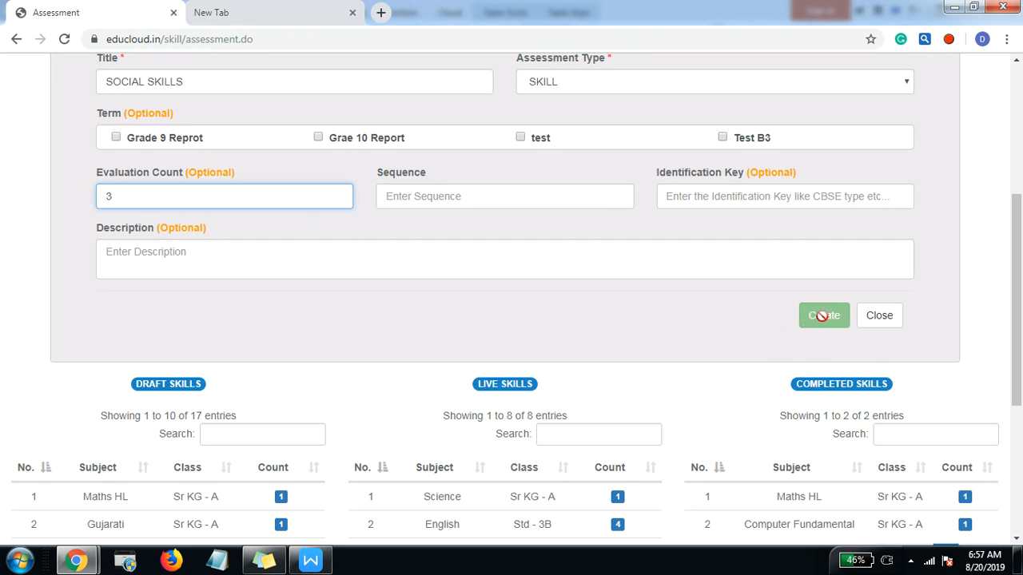
pyautogui.scroll(2, 769, 308)
pyautogui.scroll(2, 769, 308)
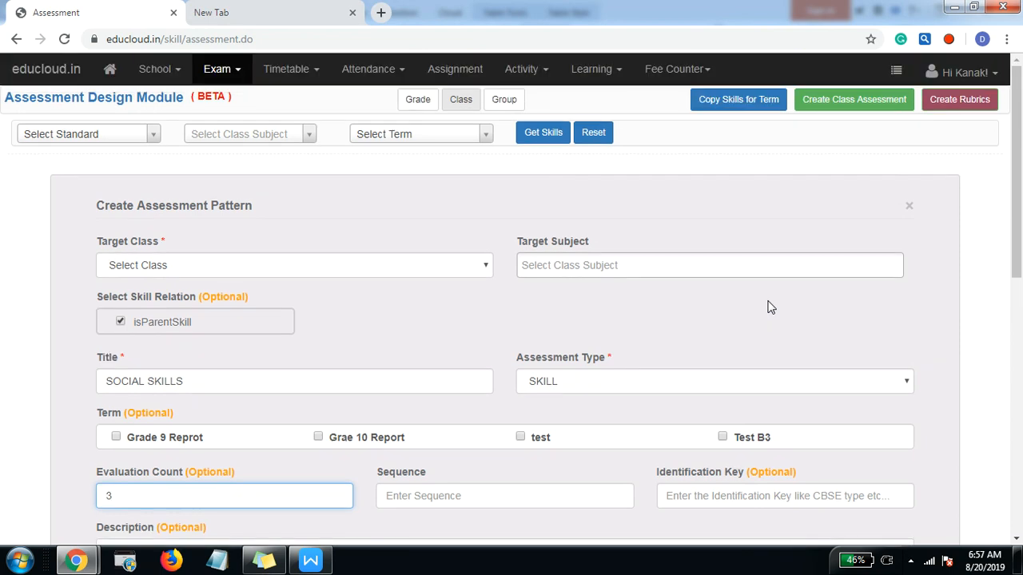
pyautogui.scroll(-1, 766, 306)
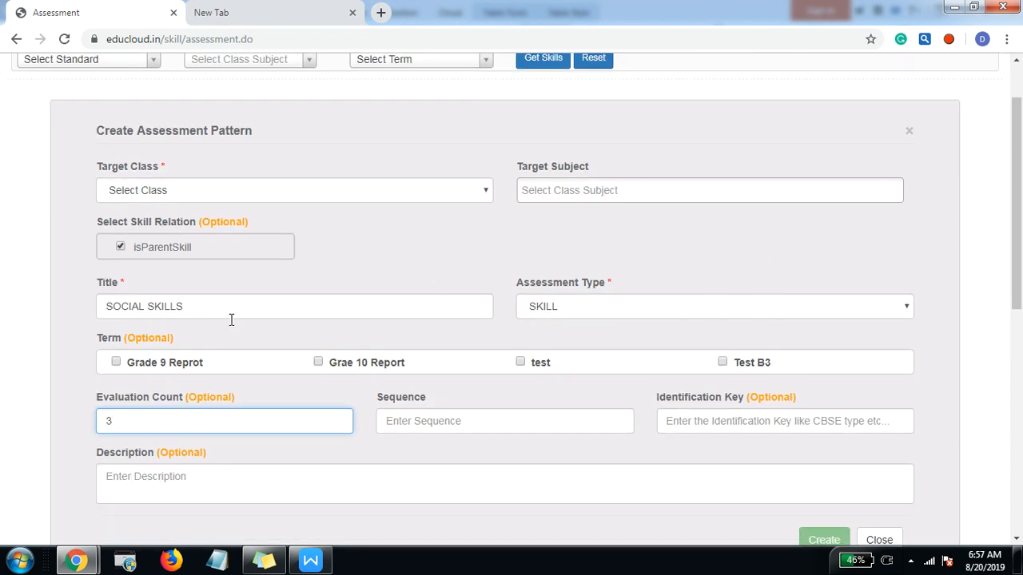
pyautogui.scroll(-1, 542, 351)
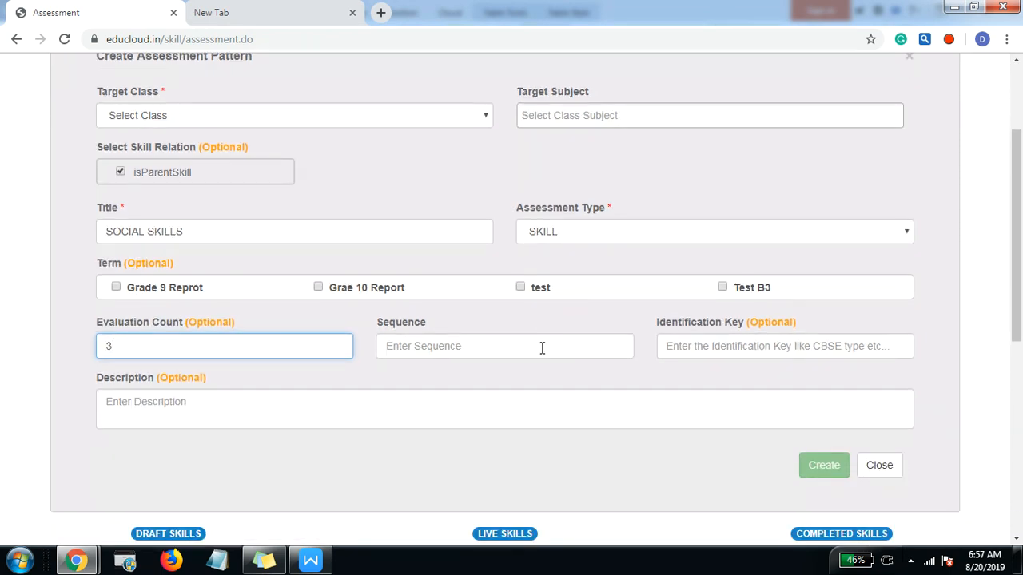
pyautogui.scroll(1, 726, 227)
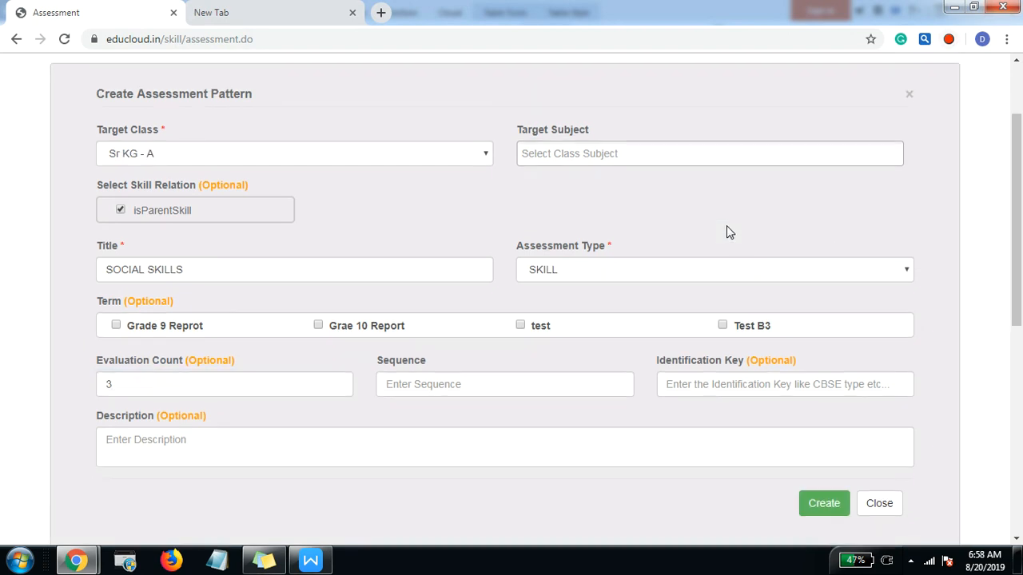
pyautogui.scroll(-1, 231, 217)
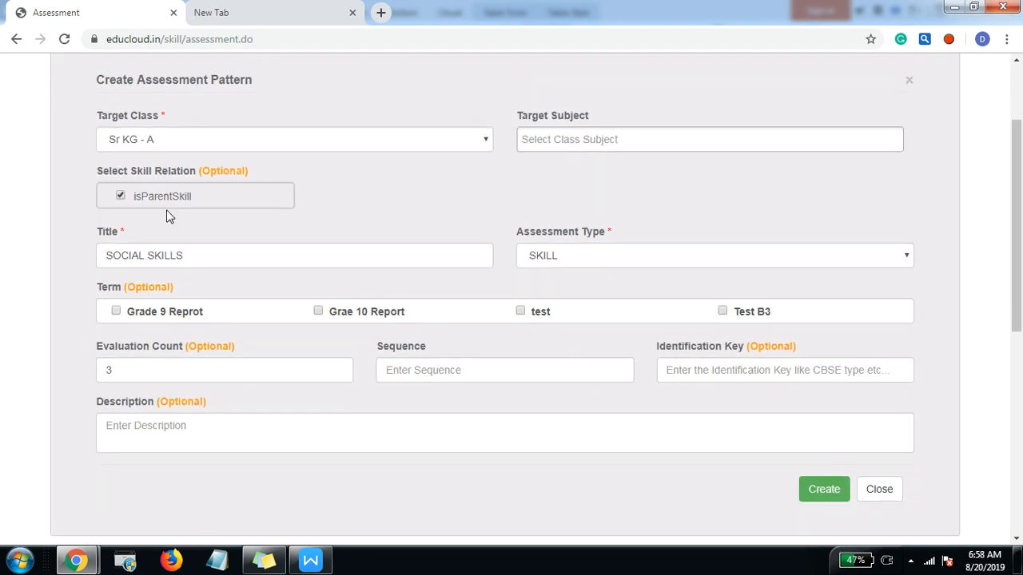
pyautogui.click(824, 467)
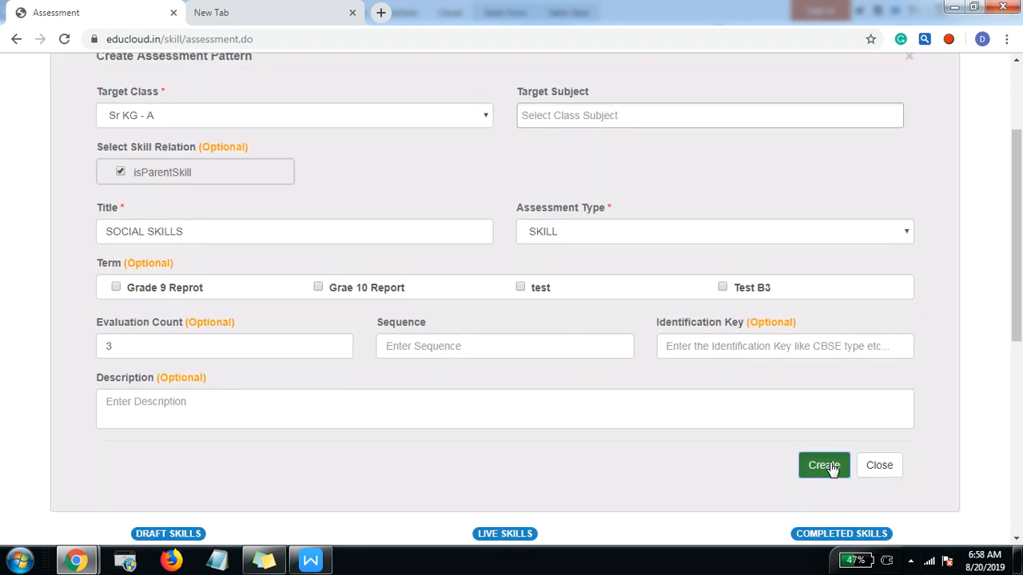
pyautogui.click(607, 270)
# Step: Filter the assessment overview to class Sr KG - A, without a subject, and retrieve its skills
pyautogui.click(87, 149)
pyautogui.click(87, 198)
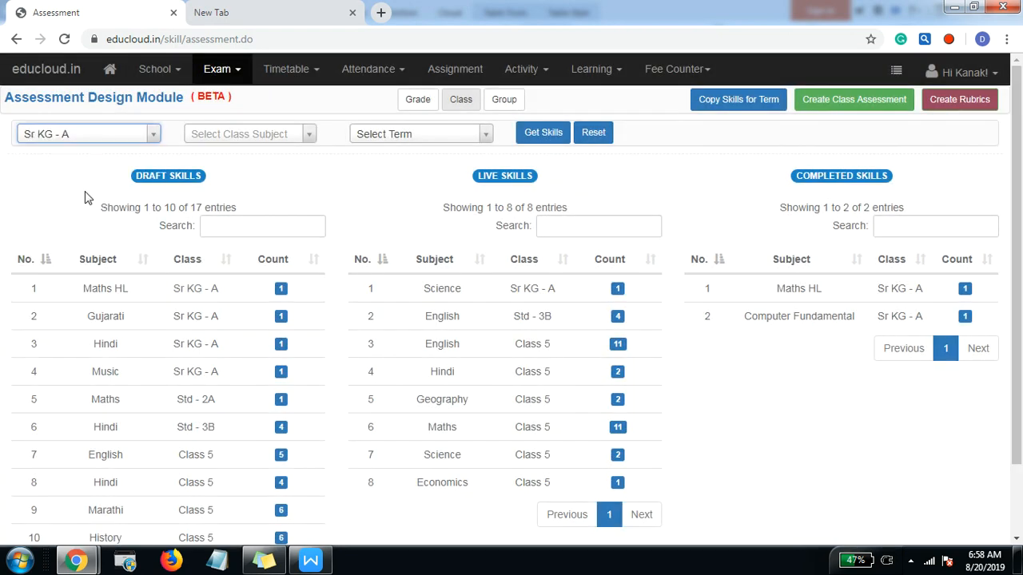
pyautogui.click(227, 136)
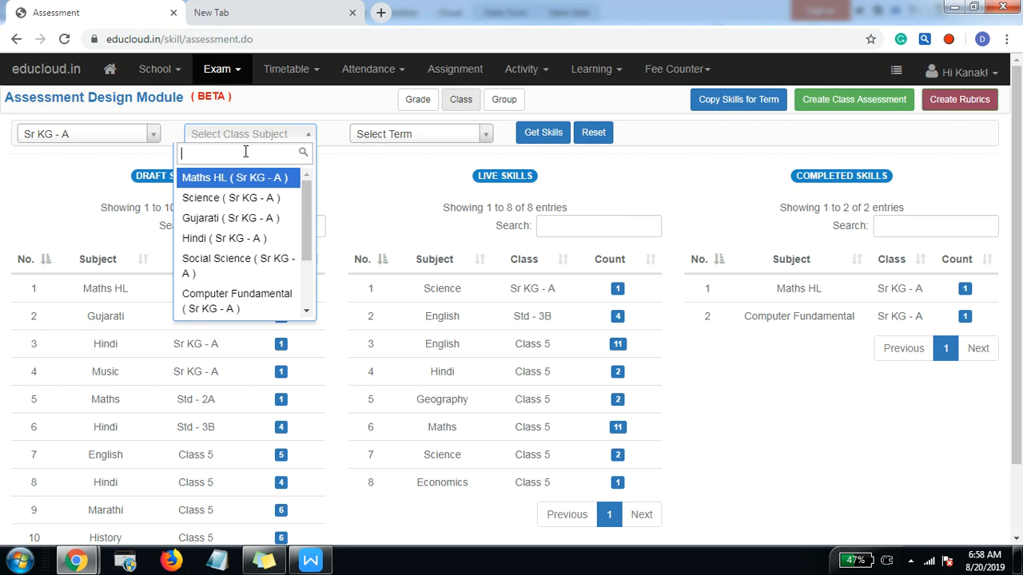
pyautogui.click(345, 177)
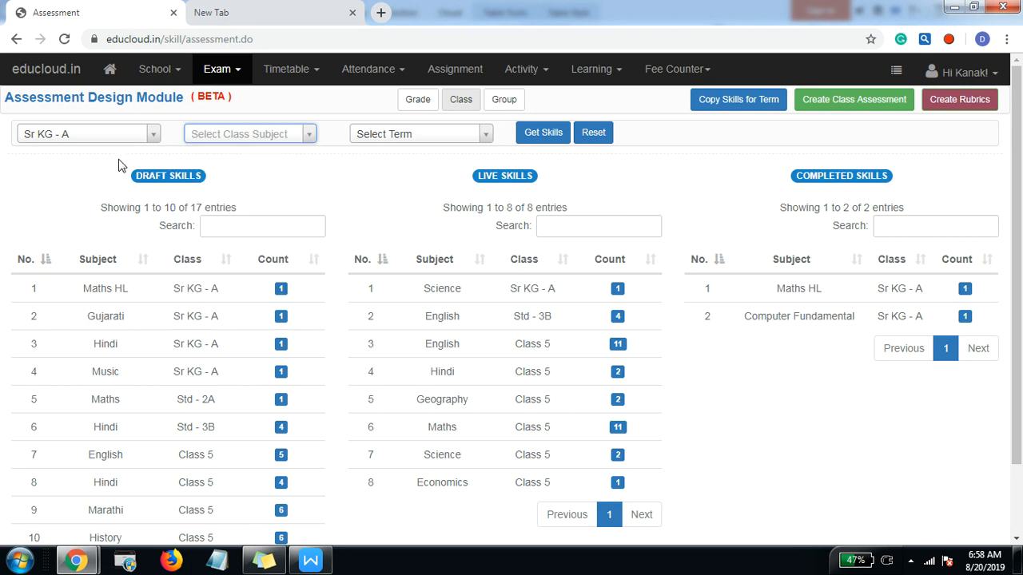
pyautogui.click(532, 137)
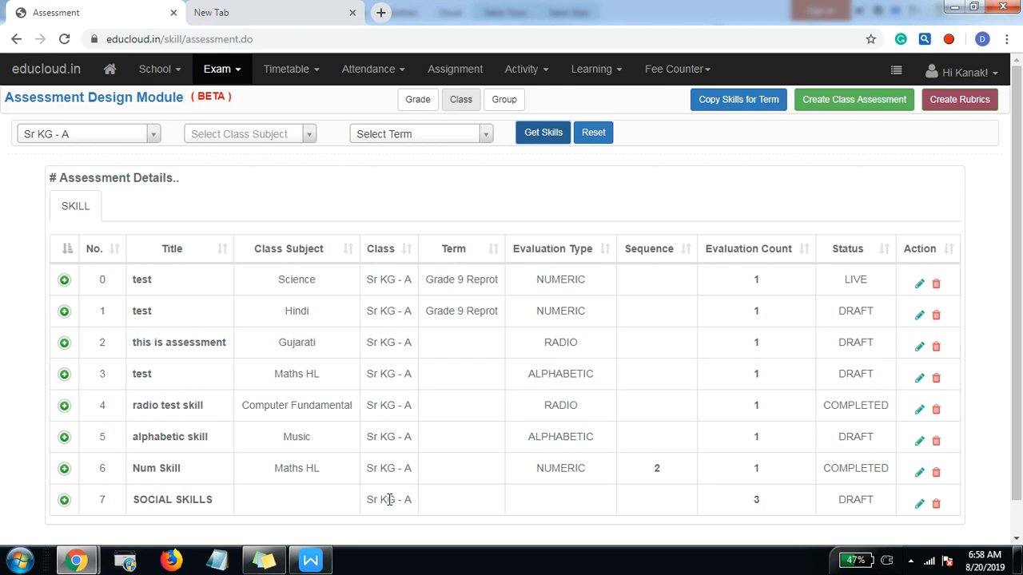
# Step: Review the skills listed under SOCIAL SKILLS in the Writer report and return to the EduCloud page
pyautogui.hotkey('alt', 'Tab')
pyautogui.moveTo(200, 245); pyautogui.dragTo(378, 437)
pyautogui.click(380, 436)
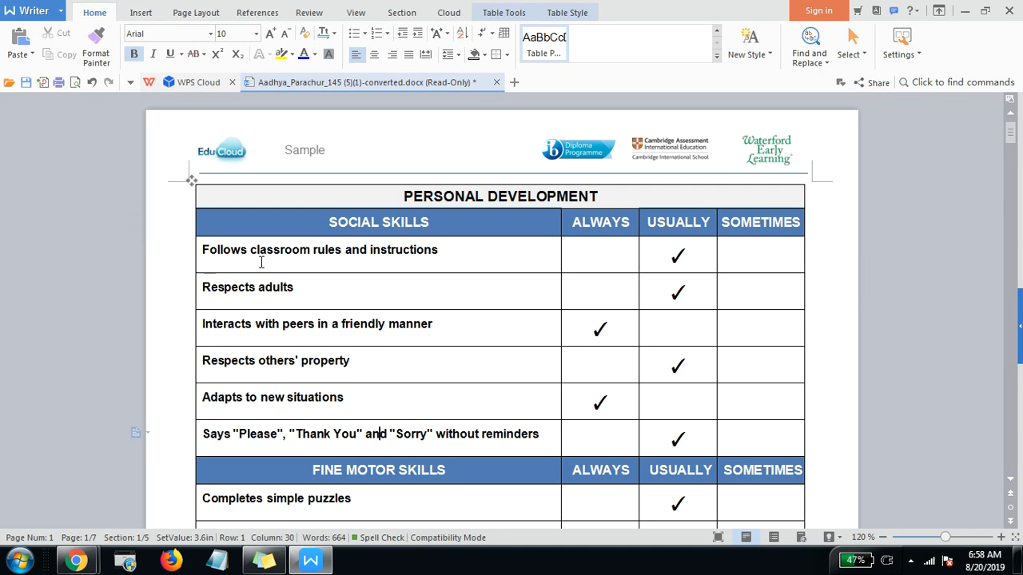
pyautogui.moveTo(204, 251); pyautogui.dragTo(367, 399)
pyautogui.click(367, 399)
pyautogui.hotkey('alt', 'Tab')
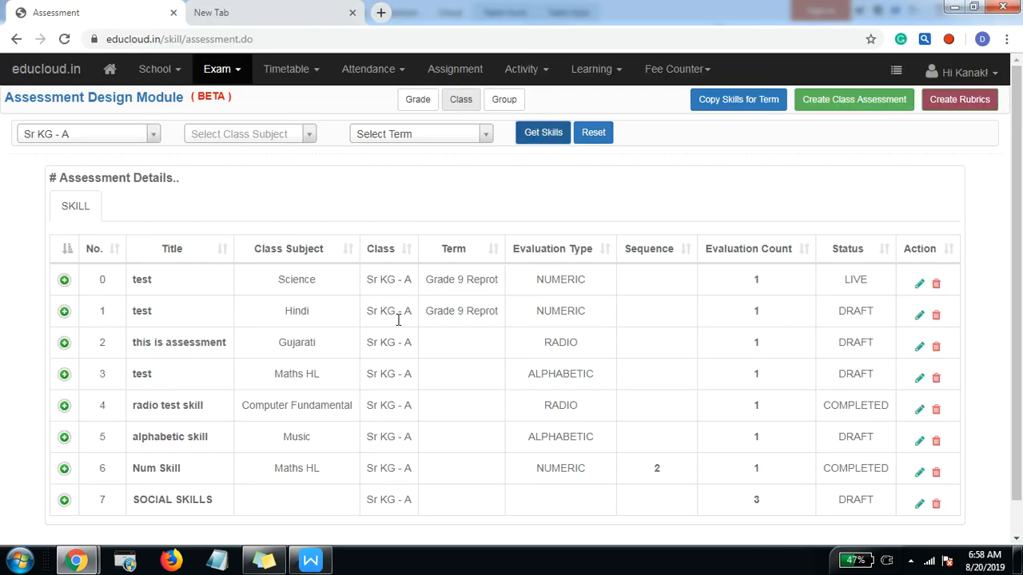
# Step: Start a new class assessment with Sr KG - A as target class, leaving the target subject empty
pyautogui.click(828, 108)
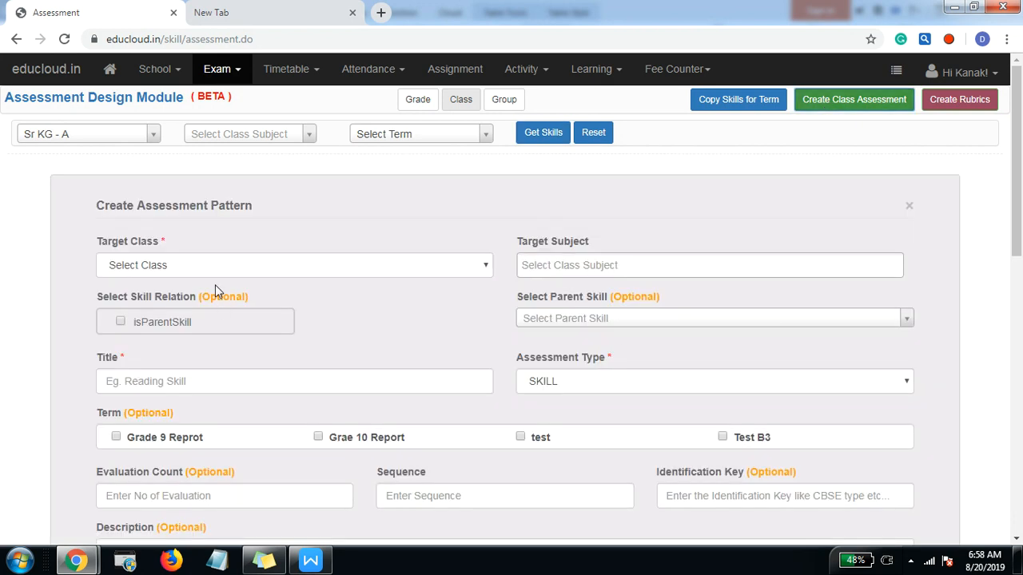
pyautogui.click(215, 270)
pyautogui.click(207, 296)
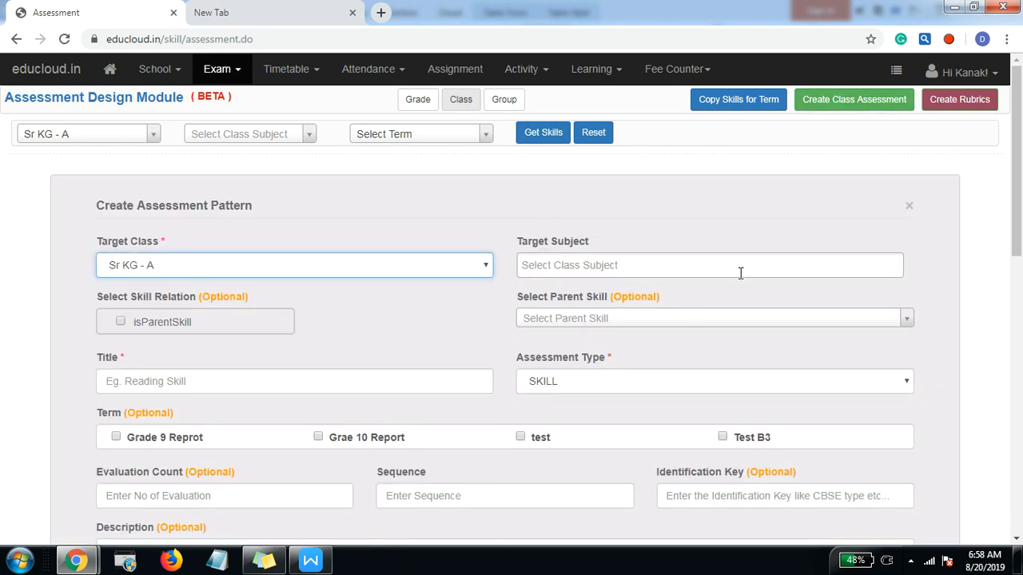
pyautogui.click(586, 266)
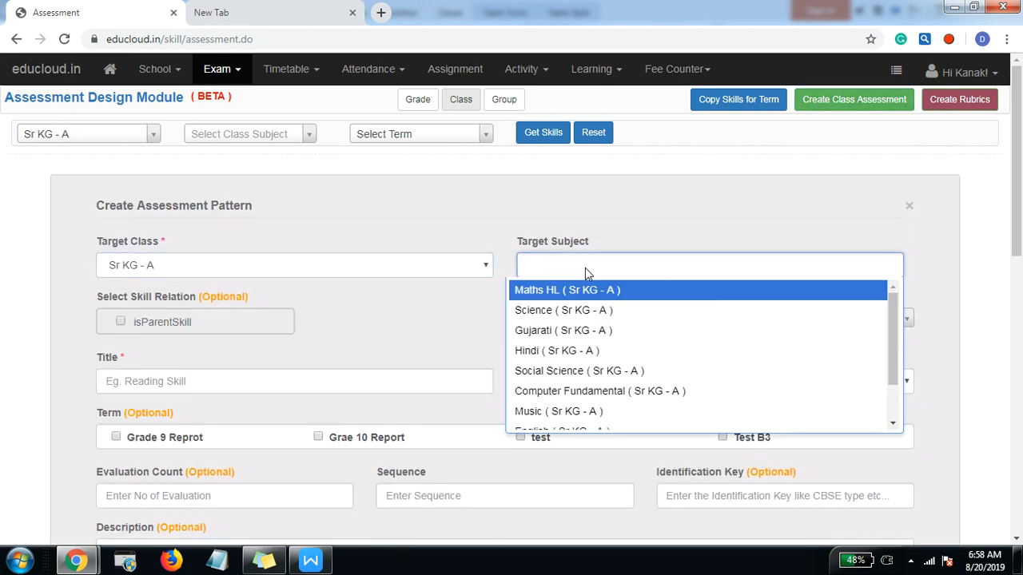
pyautogui.click(515, 232)
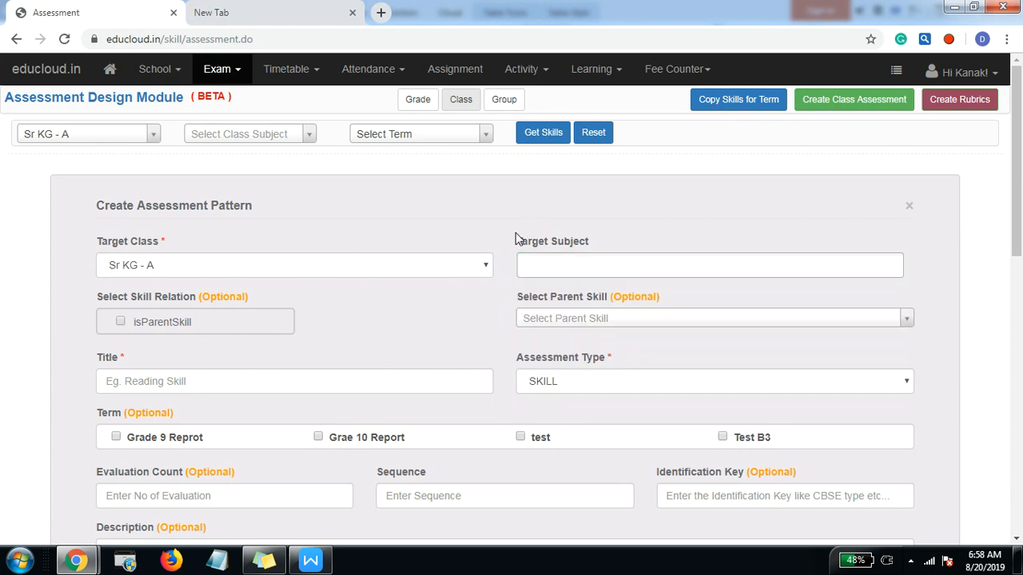
# Step: Check the heading and its skills in the Writer report and choose SOCIAL SKILLS as the new assessment's parent skill
pyautogui.hotkey('alt', 'Tab')
pyautogui.moveTo(359, 224); pyautogui.dragTo(395, 349)
pyautogui.click(394, 350)
pyautogui.hotkey('alt', 'Tab')
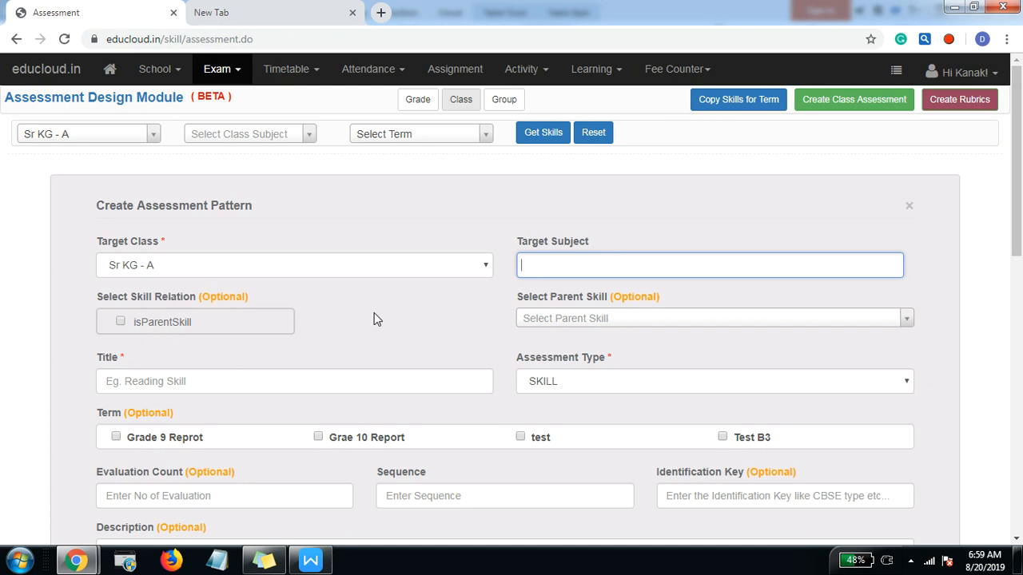
pyautogui.click(588, 324)
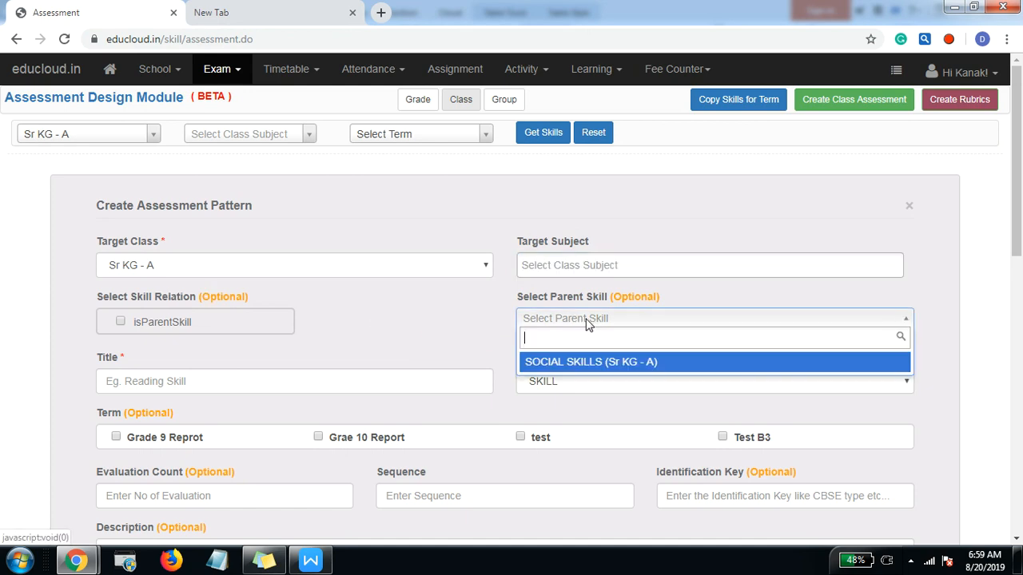
pyautogui.click(575, 364)
# Step: Compare the SOCIAL SKILLS heading and its rows in the Writer report with the chosen parent skill, reselecting SOCIAL SKILLS in EduCloud
pyautogui.hotkey('alt', 'Tab')
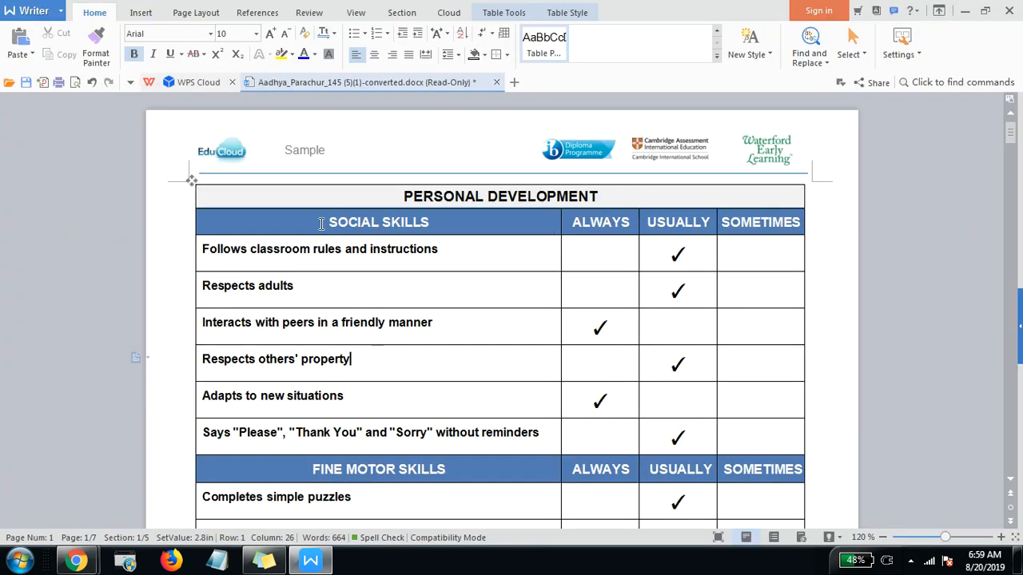
pyautogui.moveTo(321, 224); pyautogui.dragTo(429, 224)
pyautogui.hotkey('alt', 'Tab')
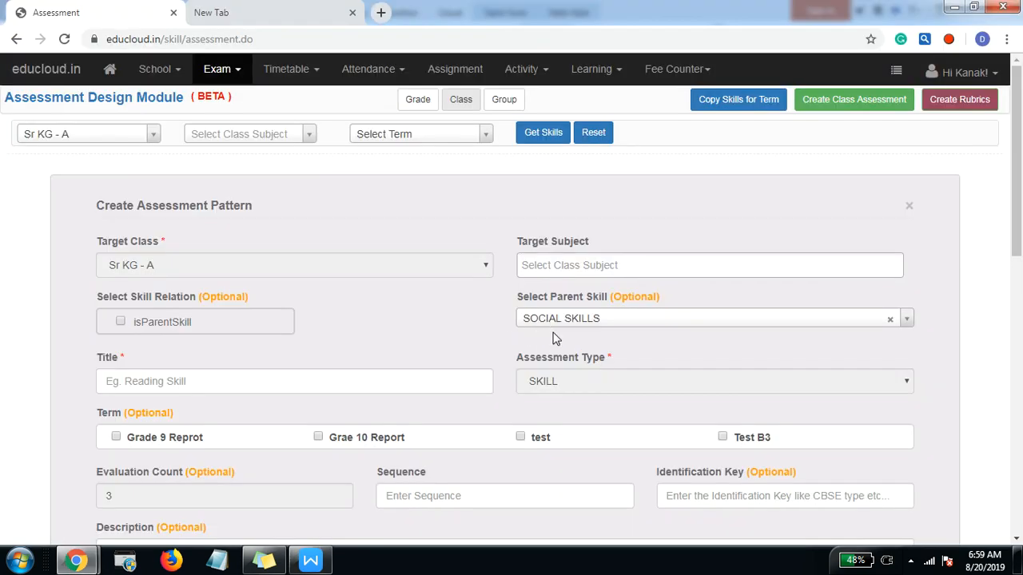
pyautogui.hotkey('alt', 'Tab')
pyautogui.moveTo(347, 244); pyautogui.dragTo(356, 382)
pyautogui.hotkey('alt', 'Tab')
pyautogui.click(648, 321)
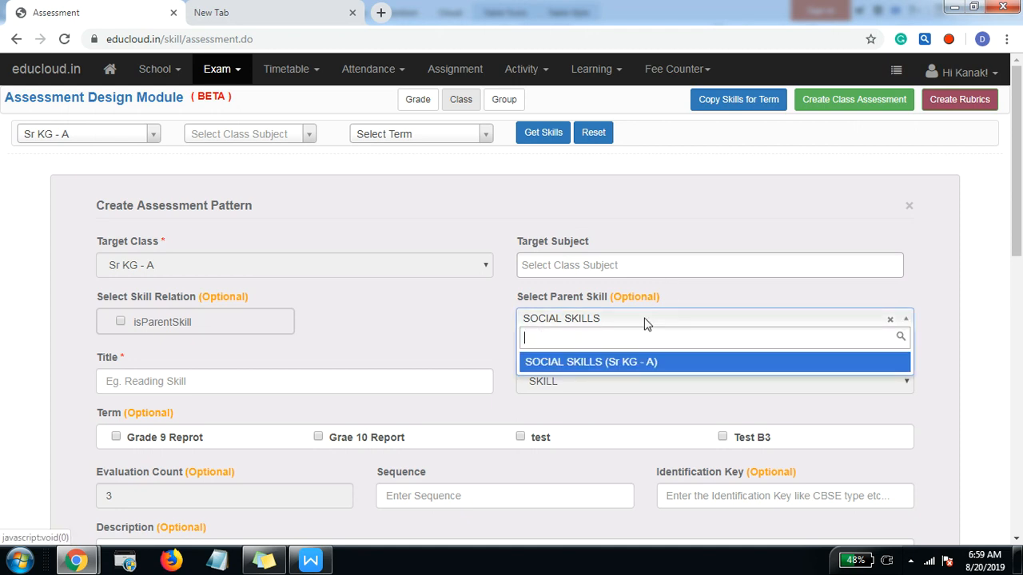
pyautogui.click(572, 364)
# Step: Title the child skill "Follows classroom rules and instructions", copied from the Writer report, and return to the report
pyautogui.click(190, 380)
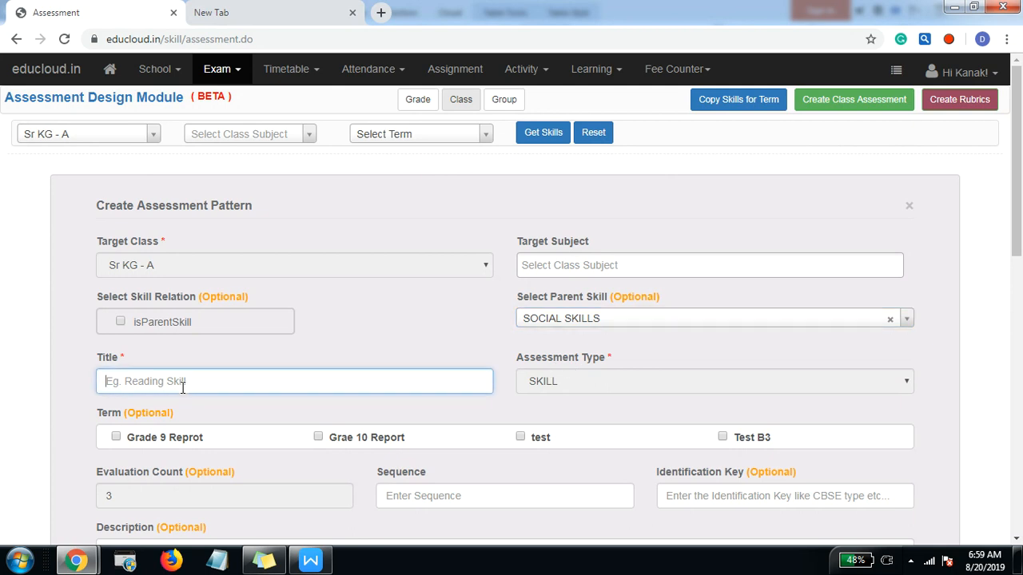
pyautogui.hotkey('alt', 'Tab')
pyautogui.moveTo(203, 251); pyautogui.dragTo(449, 256)
pyautogui.hotkey('ctrl', 'c')
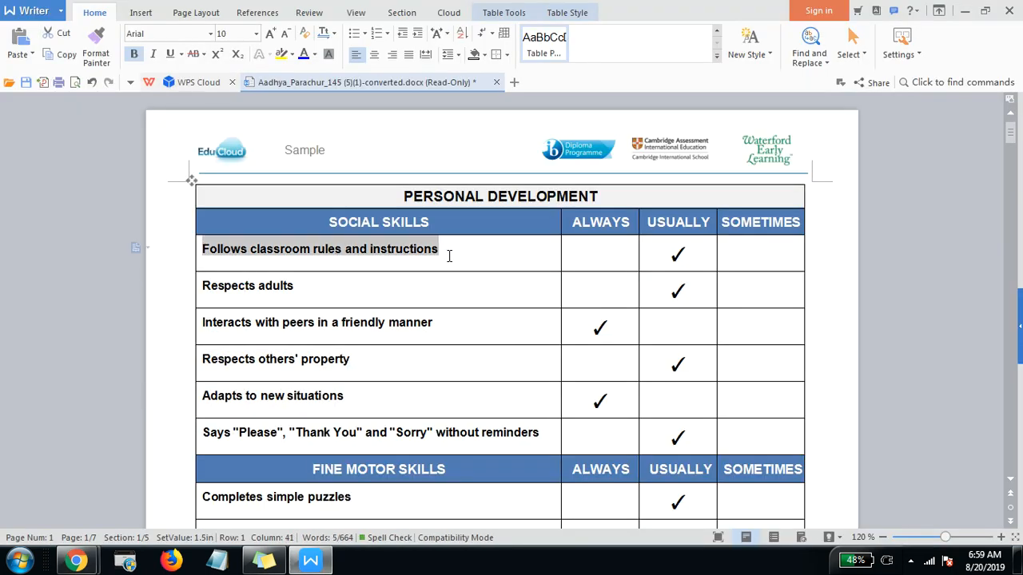
pyautogui.hotkey('alt', 'Tab')
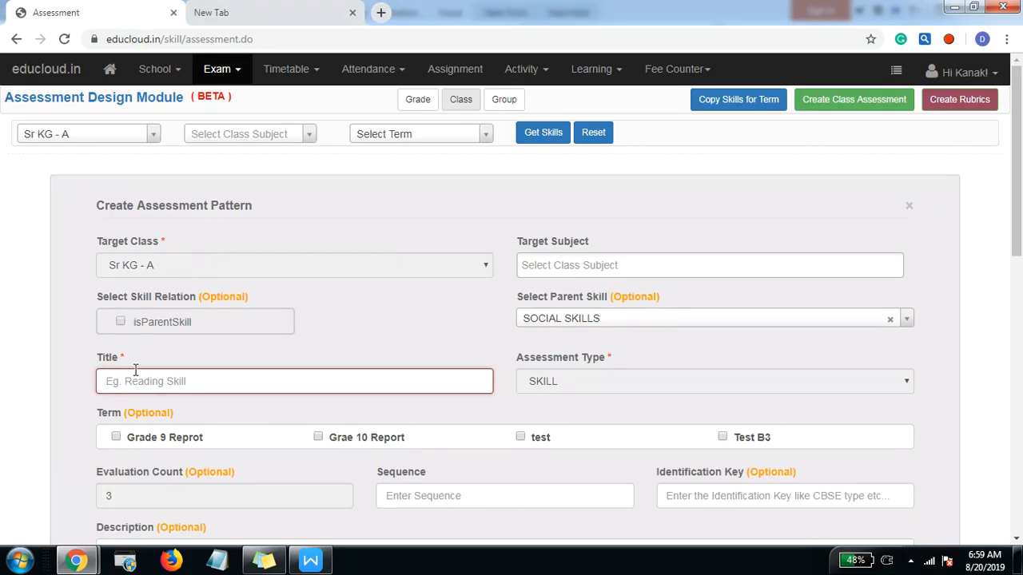
pyautogui.hotkey('ctrl', 'v')
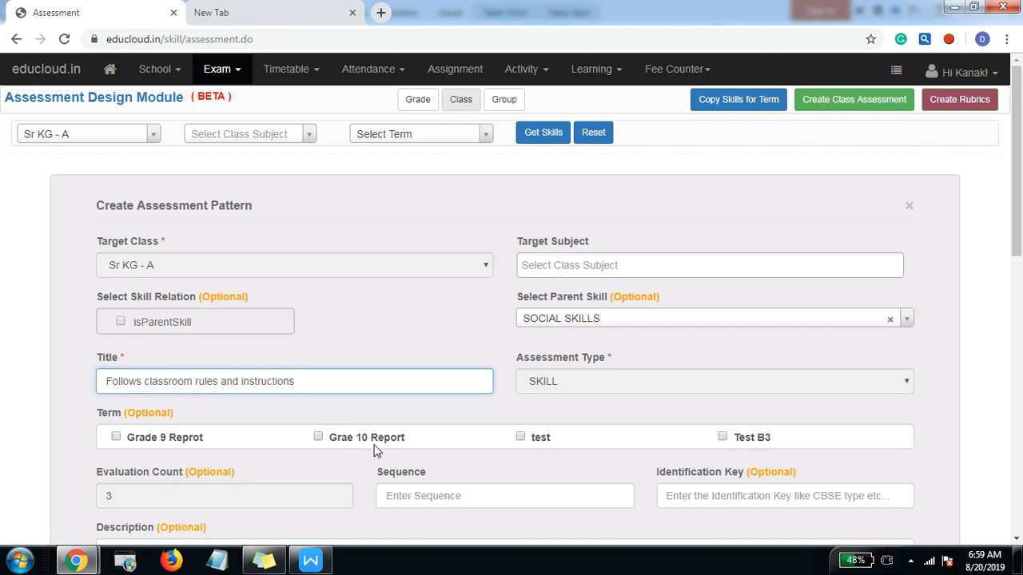
pyautogui.hotkey('alt', 'Tab')
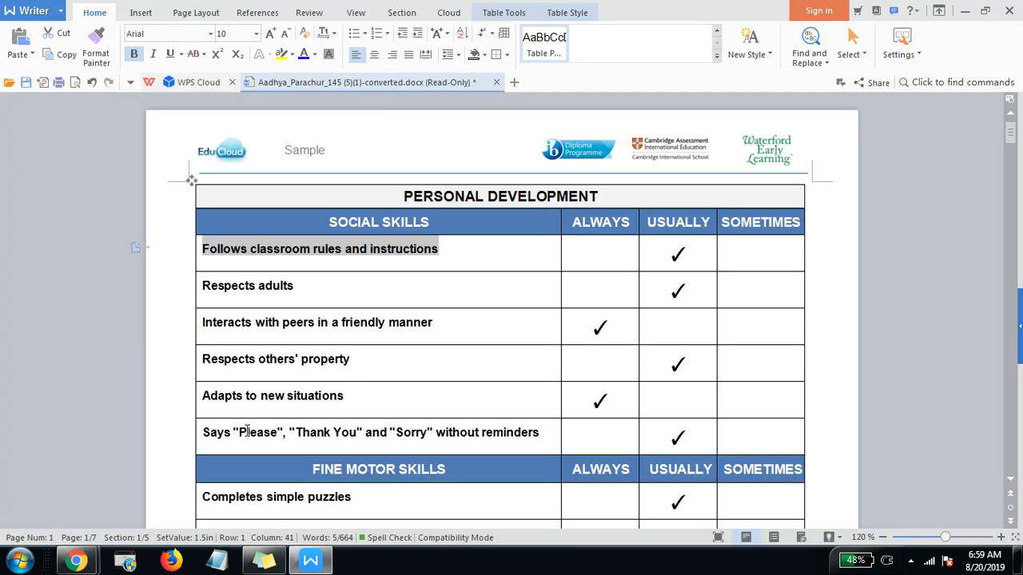
# Step: Append "Respects adults", copied from the Writer report, to the child skill title in EduCloud, separated by a vertical bar
pyautogui.moveTo(206, 285); pyautogui.dragTo(313, 296)
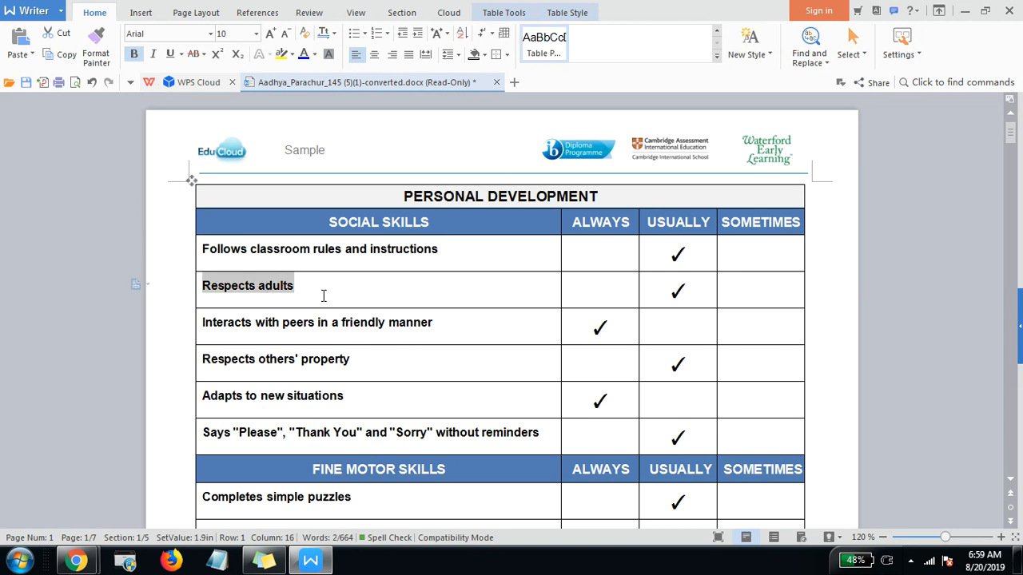
pyautogui.hotkey('alt', 'Tab')
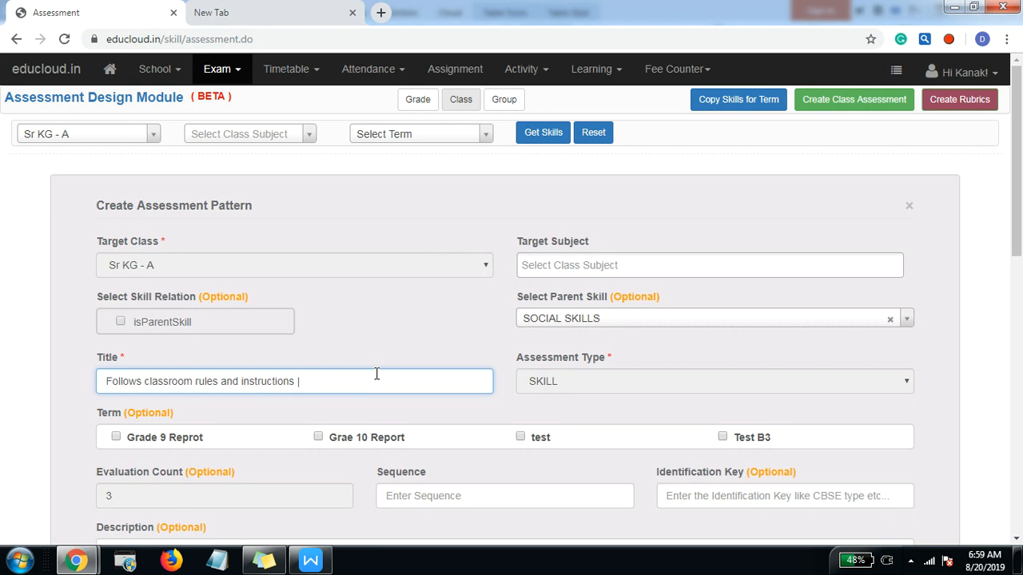
pyautogui.hotkey('alt', 'Tab')
pyautogui.moveTo(299, 286); pyautogui.dragTo(206, 282)
pyautogui.hotkey('ctrl', 'c')
pyautogui.hotkey('alt', 'Tab')
pyautogui.write('|')
pyautogui.hotkey('ctrl', 'v')
# Step: Append "Interacts with peers in a friendly manner" from the Writer report to the child skill title after a vertical bar
pyautogui.hotkey('alt', 'Tab')
pyautogui.moveTo(446, 327); pyautogui.dragTo(178, 334)
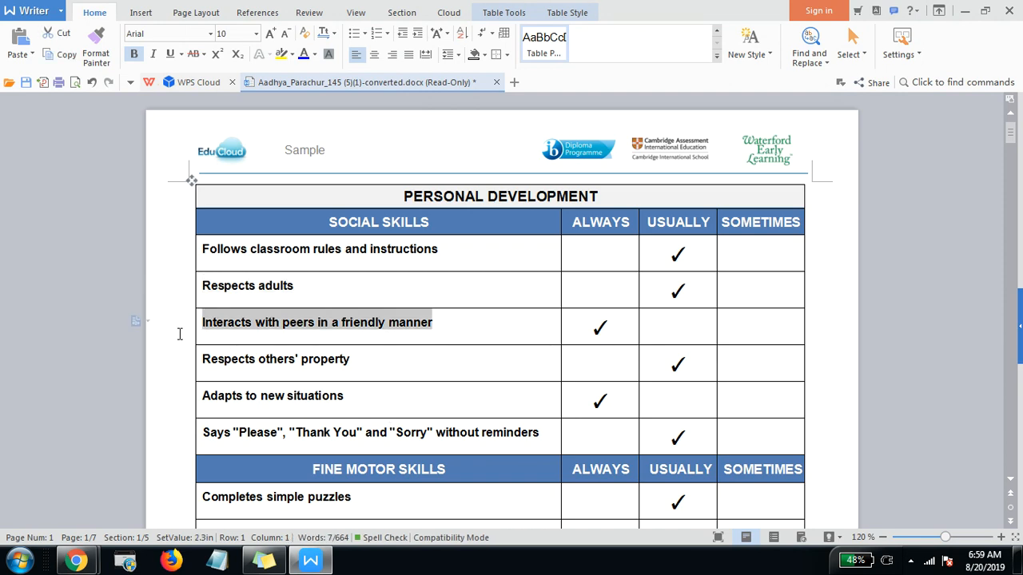
pyautogui.hotkey('ctrl', 'c')
pyautogui.hotkey('alt', 'Tab')
pyautogui.write('|')
pyautogui.hotkey('ctrl', 'v')
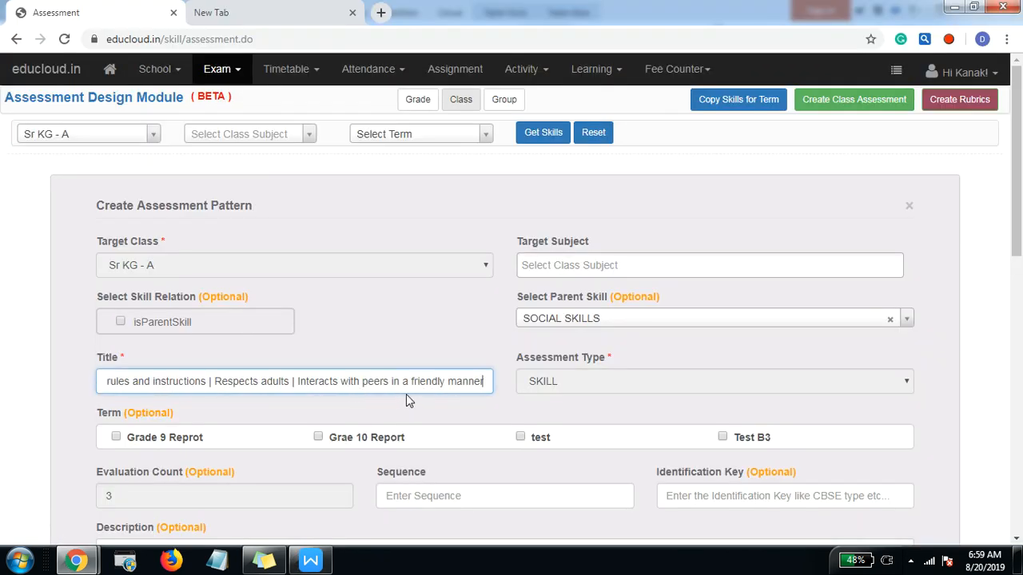
# Step: Append "Respects others' property" from the Writer report to the end of the child skill title after a vertical bar
pyautogui.hotkey('alt', 'Tab')
pyautogui.moveTo(360, 359); pyautogui.dragTo(204, 364)
pyautogui.hotkey('ctrl', 'c')
pyautogui.hotkey('alt', 'Tab')
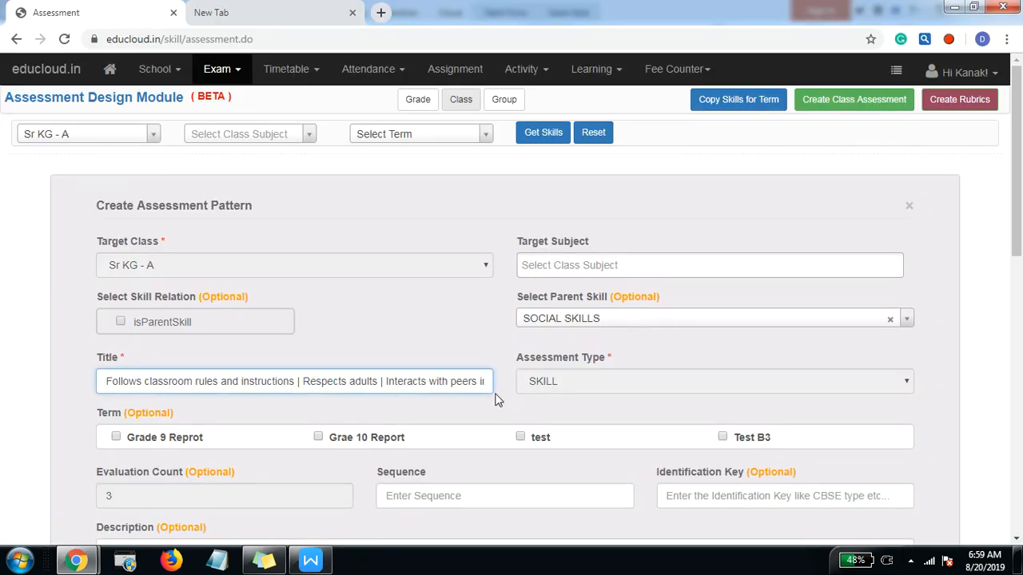
pyautogui.press('Right')
pyautogui.press('Right')
pyautogui.press('Right')
pyautogui.press('Right')
pyautogui.press('Right')
pyautogui.press('Right')
pyautogui.press('Right')
pyautogui.press('Right')
pyautogui.press('Right')
pyautogui.press('Right')
pyautogui.press('Right')
pyautogui.press('Right')
pyautogui.press('Right')
pyautogui.press('Right')
pyautogui.press('Right')
pyautogui.press('Right')
pyautogui.press('Right')
pyautogui.press('Right')
pyautogui.press('Right')
pyautogui.press('Right')
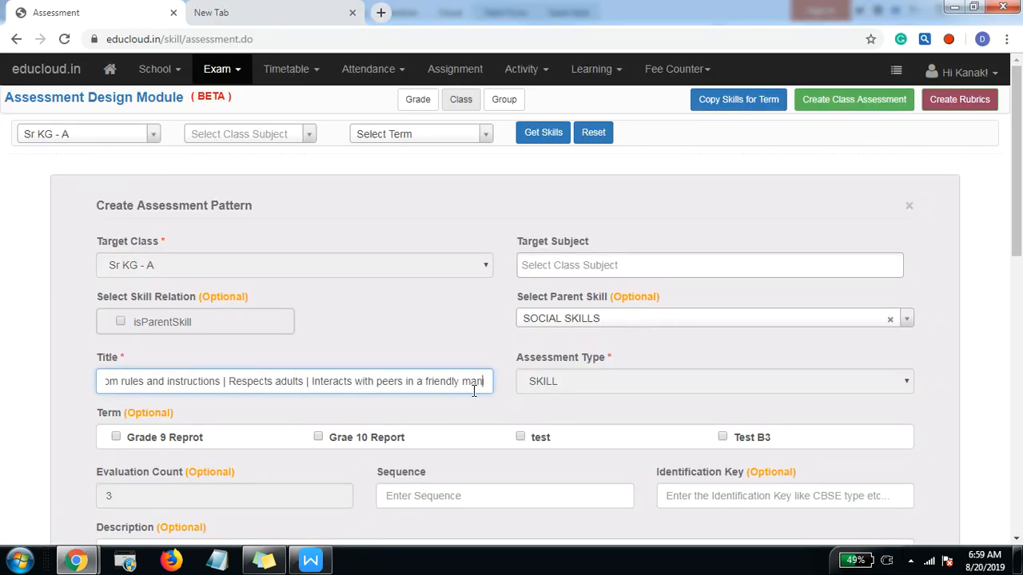
pyautogui.write('|')
pyautogui.hotkey('ctrl', 'v')
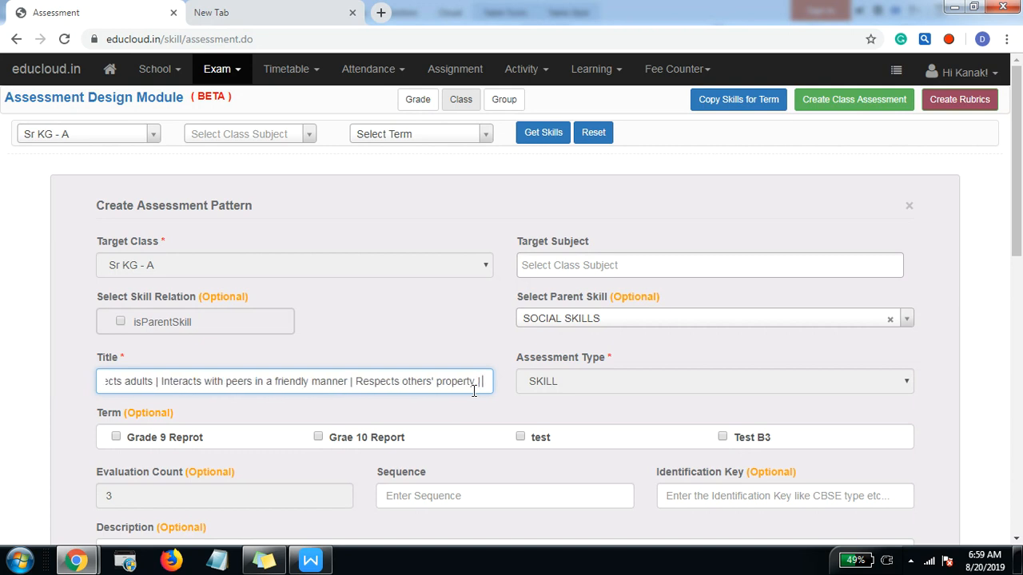
# Step: Append "Adapts to new situations" from the Writer report as the last skill in the bar-separated child skill title
pyautogui.hotkey('alt', 'Tab')
pyautogui.moveTo(372, 399); pyautogui.dragTo(190, 385)
pyautogui.hotkey('alt', 'Tab')
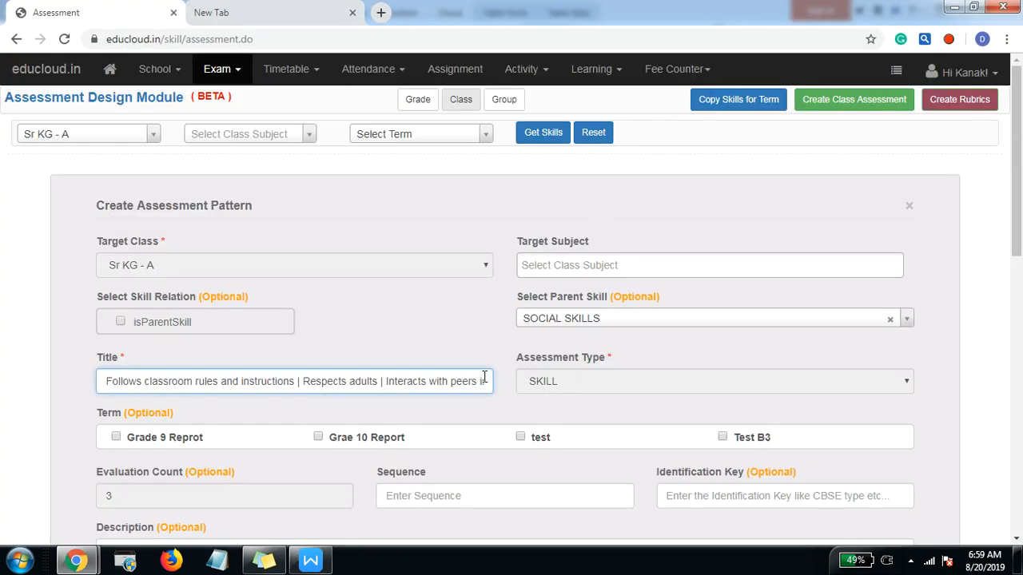
pyautogui.press('Right')
pyautogui.press('Right')
pyautogui.press('Right')
pyautogui.press('Right')
pyautogui.press('Right')
pyautogui.press('Right')
pyautogui.press('Right')
pyautogui.press('Right')
pyautogui.press('Right')
pyautogui.press('Right')
pyautogui.press('Right')
pyautogui.press('Right')
pyautogui.press('Right')
pyautogui.press('Right')
pyautogui.press('Right')
pyautogui.press('Right')
pyautogui.press('Right')
pyautogui.press('Right')
pyautogui.press('Right')
pyautogui.press('Right')
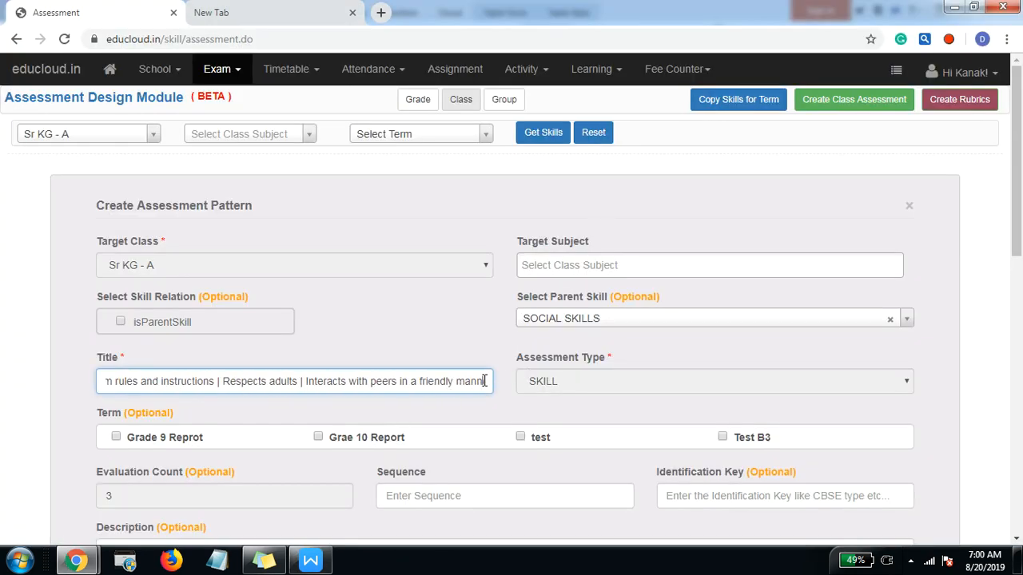
pyautogui.hotkey('ctrl', 'v')
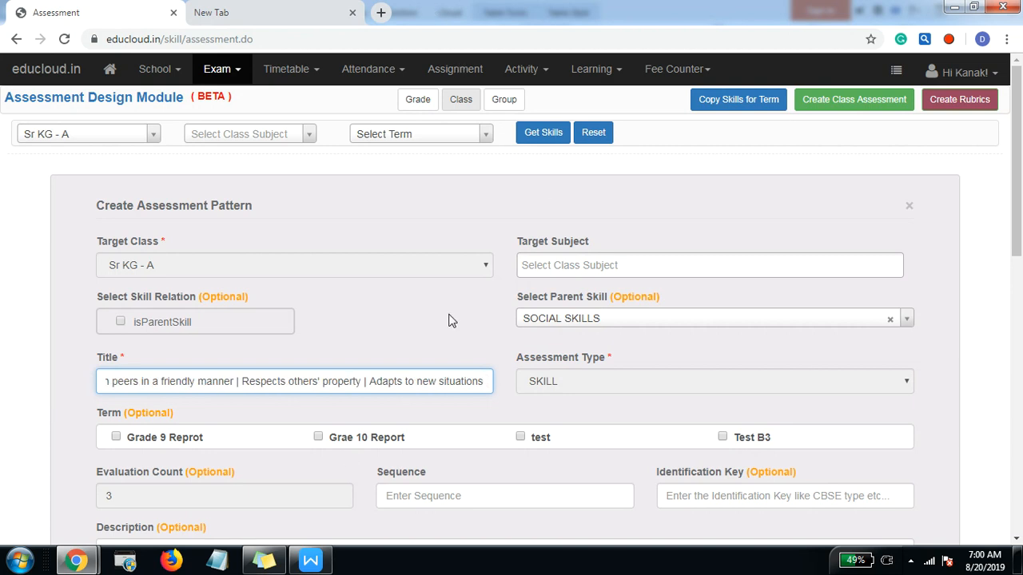
# Step: Set the child skills' evaluation type to RADIO
pyautogui.scroll(-2, 231, 338)
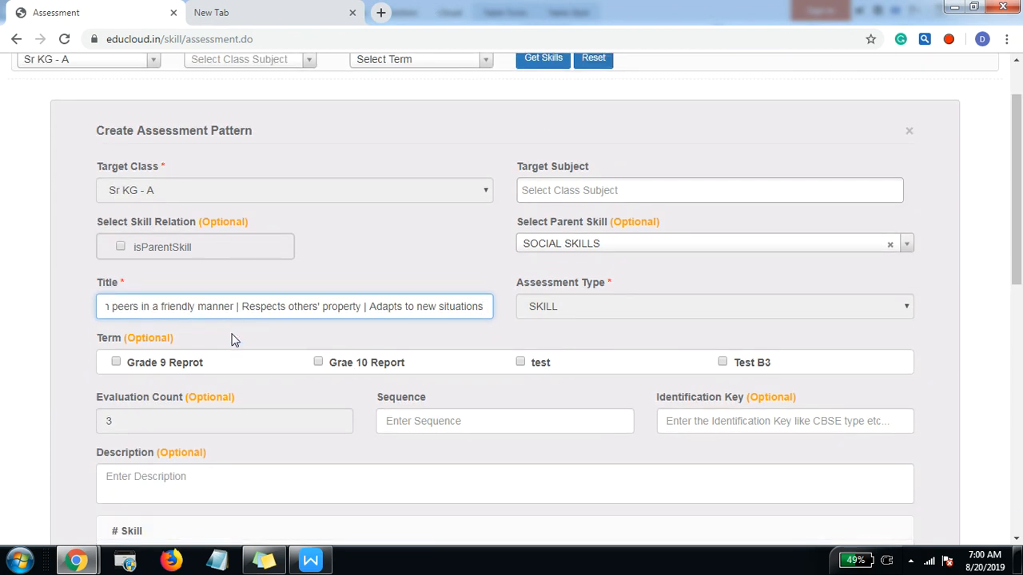
pyautogui.scroll(-2, 425, 340)
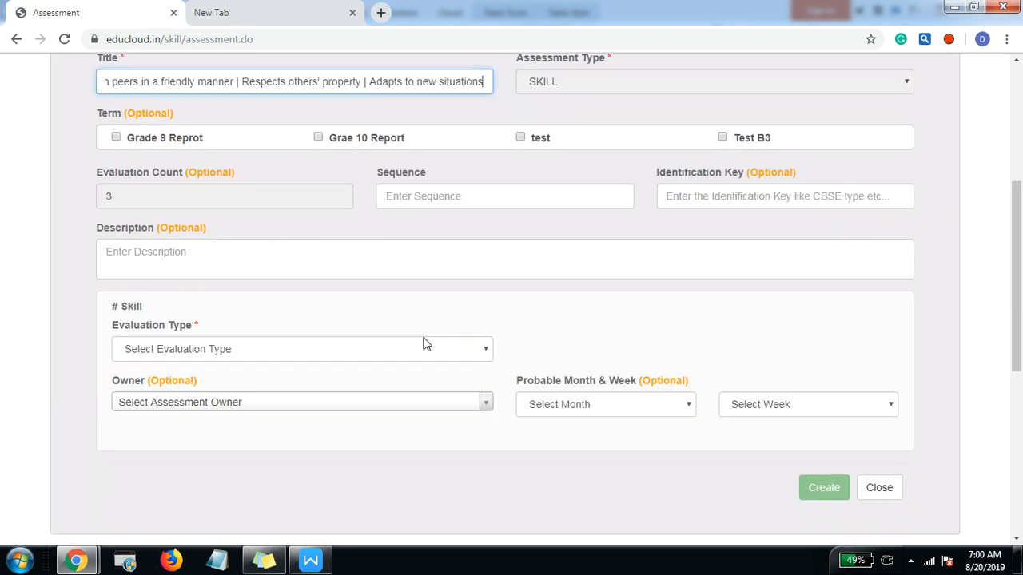
pyautogui.click(291, 352)
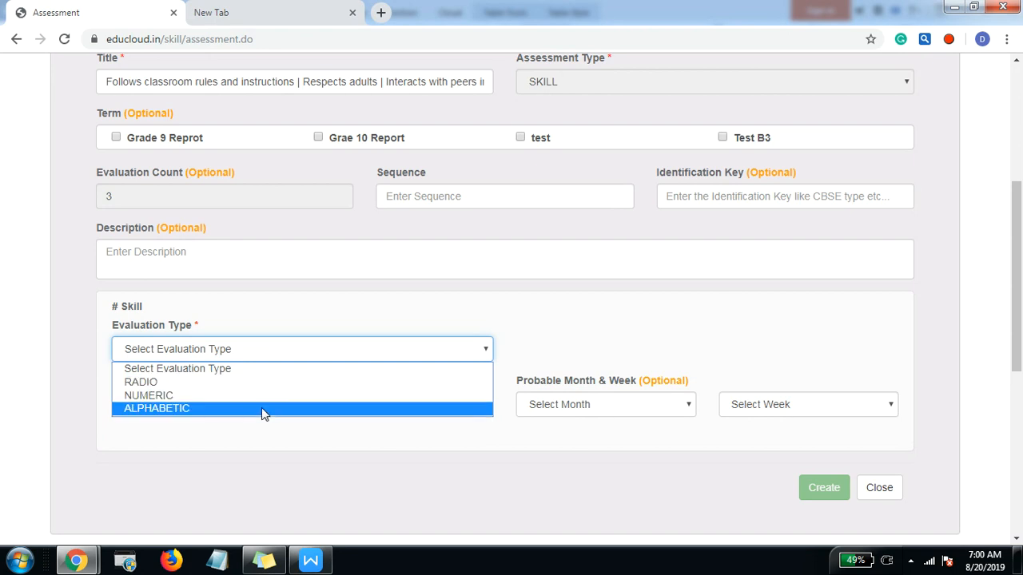
pyautogui.click(261, 383)
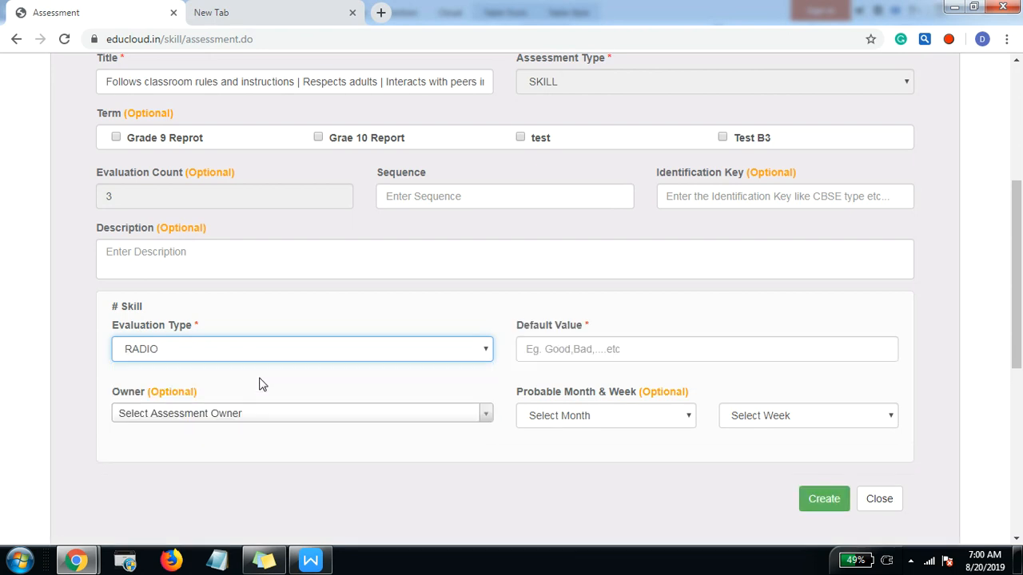
# Step: Check the rating column headings beside SOCIAL SKILLS in the Writer report
pyautogui.hotkey('alt', 'Tab')
pyautogui.click(642, 258)
pyautogui.click(595, 222)
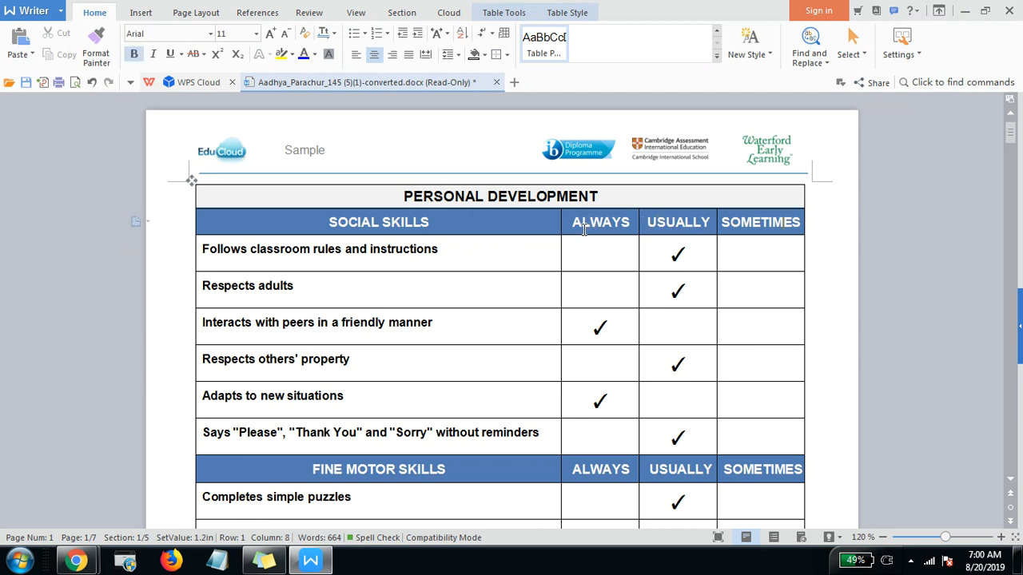
pyautogui.doubleClick(613, 223)
pyautogui.doubleClick(659, 223)
pyautogui.click(738, 230)
# Step: Back in EduCloud, try the NUMERIC and ALPHABETIC evaluation types to compare their fields, and reselect RADIO
pyautogui.hotkey('alt', 'Tab')
pyautogui.click(235, 351)
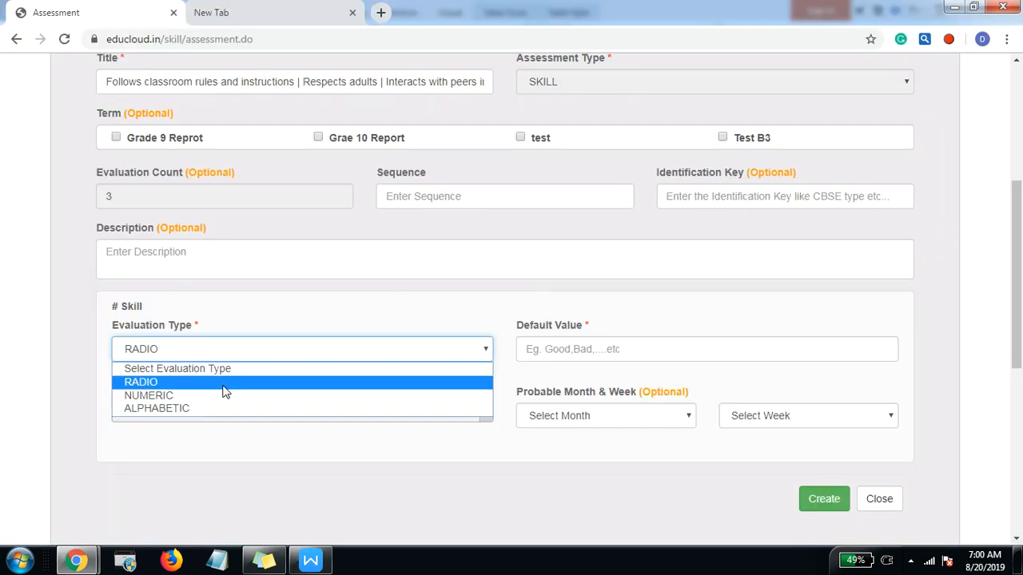
pyautogui.click(149, 396)
pyautogui.click(539, 343)
pyautogui.click(230, 347)
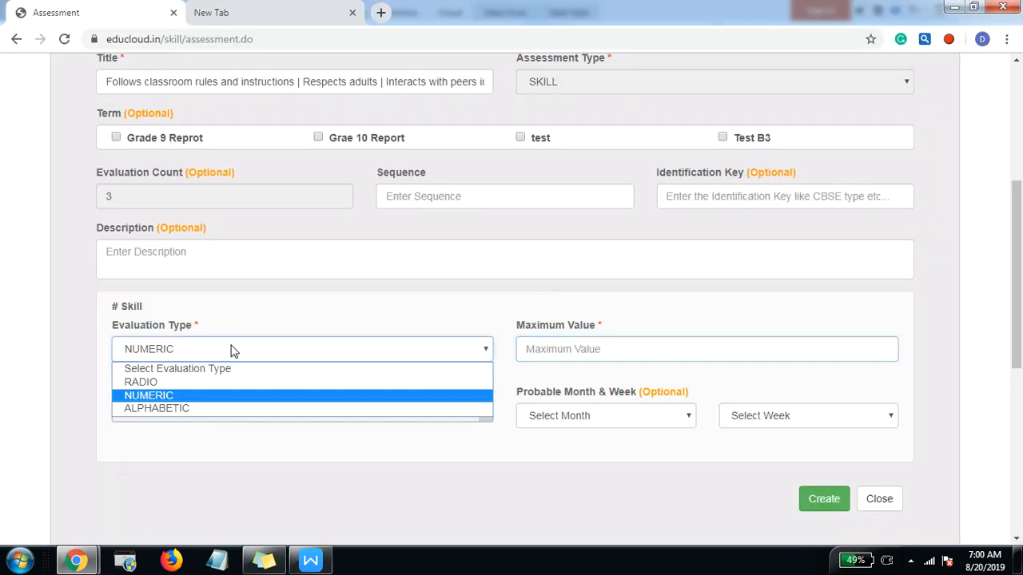
pyautogui.click(210, 408)
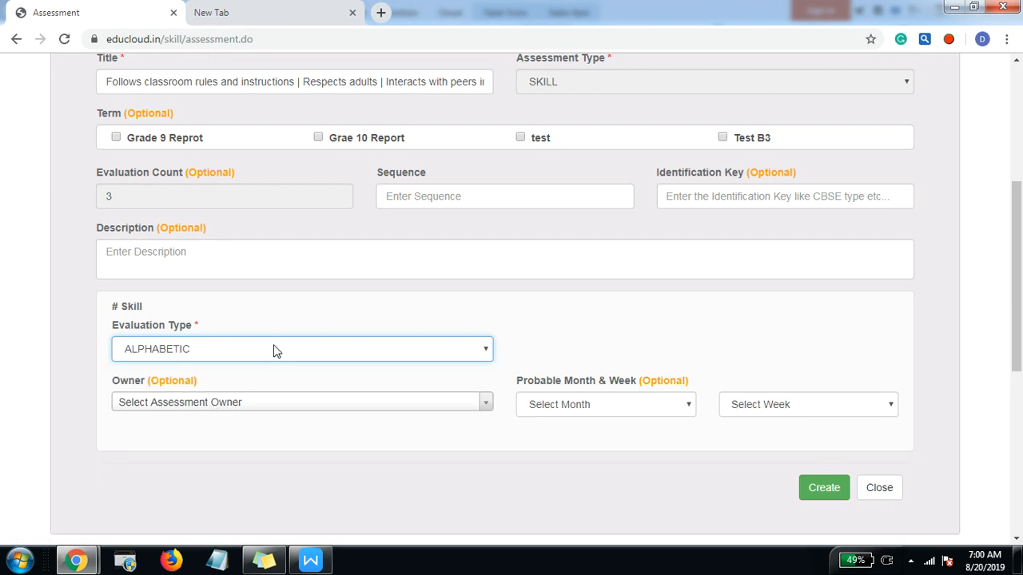
pyautogui.click(275, 351)
pyautogui.click(216, 382)
pyautogui.hotkey('alt', 'Tab')
pyautogui.hotkey('alt', 'Tab')
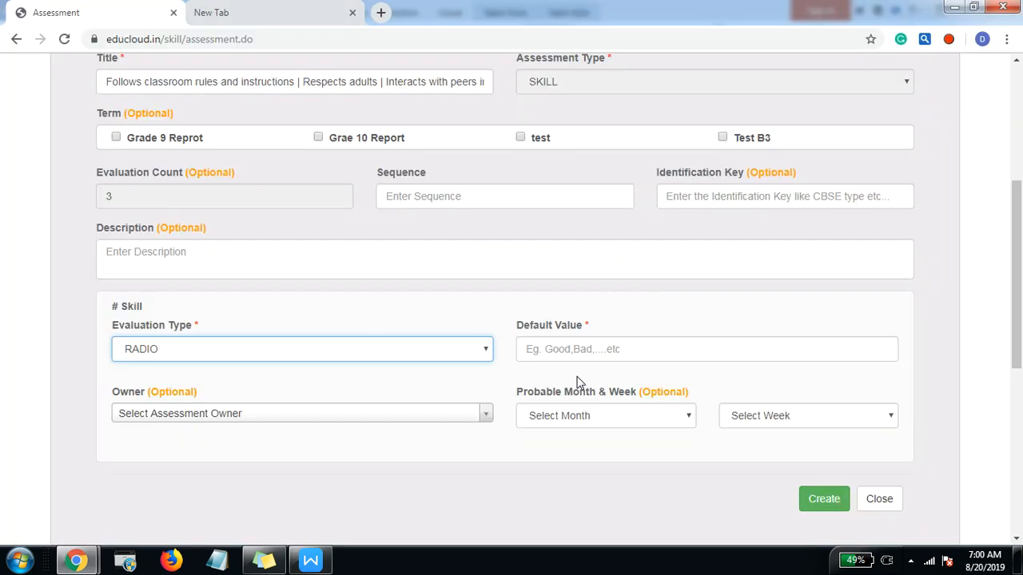
# Step: Enter "ALWAYS, USUALLY" as the radio default values, copying USUALLY from the Writer report's column heading
pyautogui.click(541, 352)
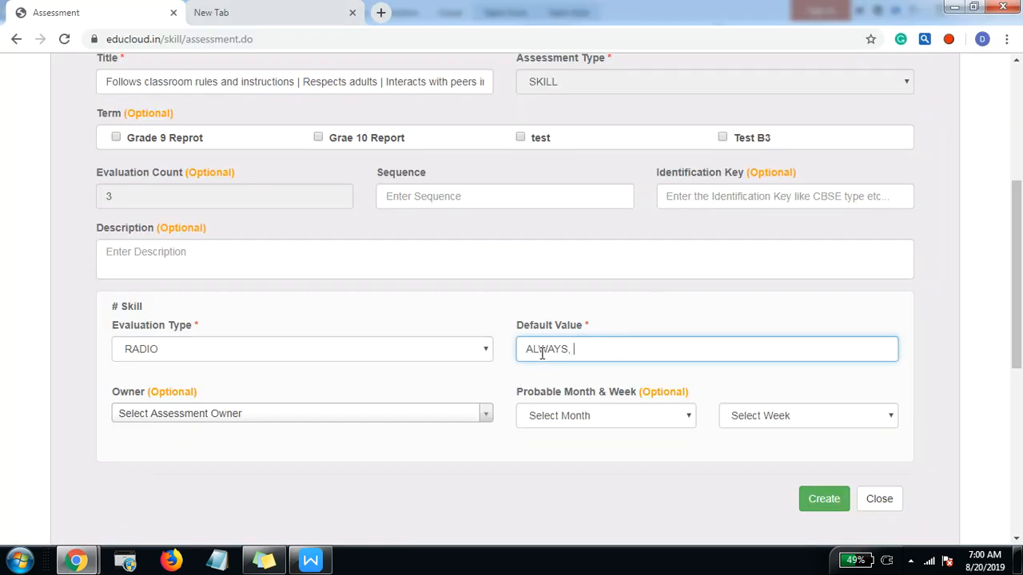
pyautogui.hotkey('alt', 'Tab')
pyautogui.doubleClick(679, 225)
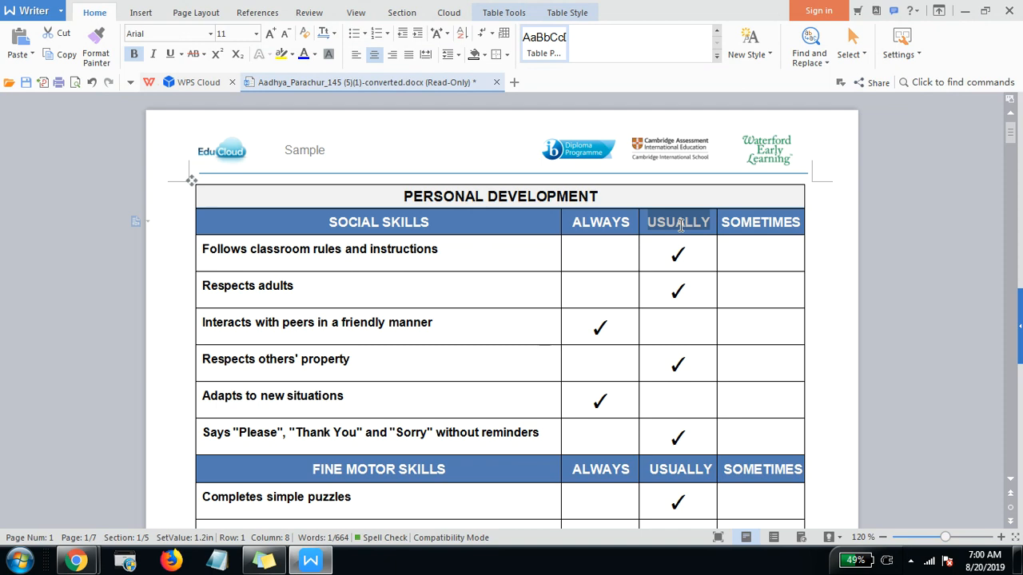
pyautogui.hotkey('ctrl', 'c')
pyautogui.hotkey('alt', 'Tab')
pyautogui.hotkey('ctrl', 'v')
# Step: Add SOMETIMES from the Writer report as the third comma-separated default value and check the complete list
pyautogui.hotkey('alt', 'Tab')
pyautogui.doubleClick(753, 219)
pyautogui.hotkey('ctrl', 'c')
pyautogui.hotkey('alt', 'Tab')
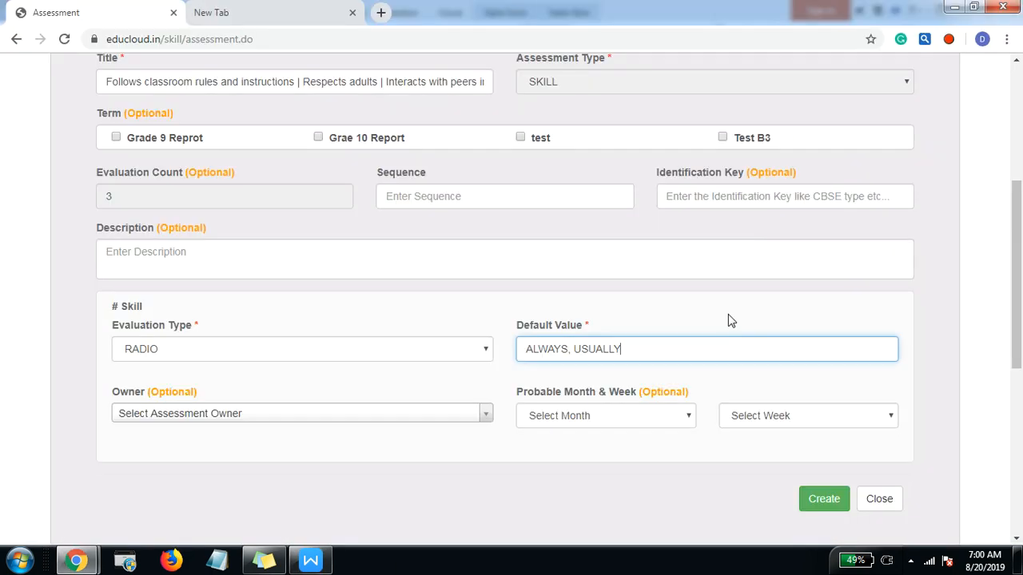
pyautogui.write(',')
pyautogui.hotkey('ctrl', 'v')
pyautogui.click(624, 349)
pyautogui.moveTo(697, 343); pyautogui.dragTo(457, 360)
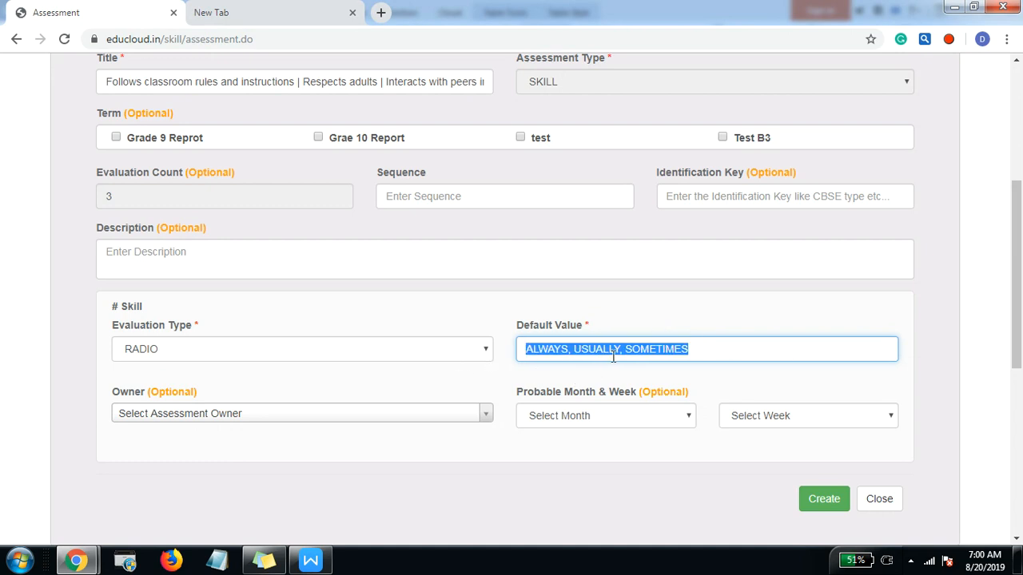
# Step: Create the child skills from the completed assessment pattern and dismiss the creation message
pyautogui.scroll(-1, 419, 435)
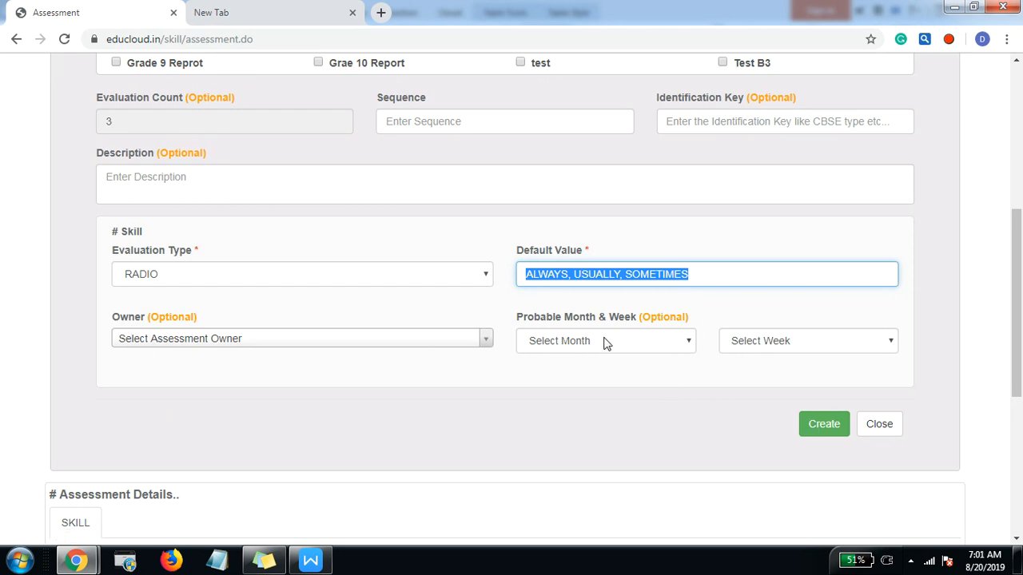
pyautogui.scroll(1, 678, 358)
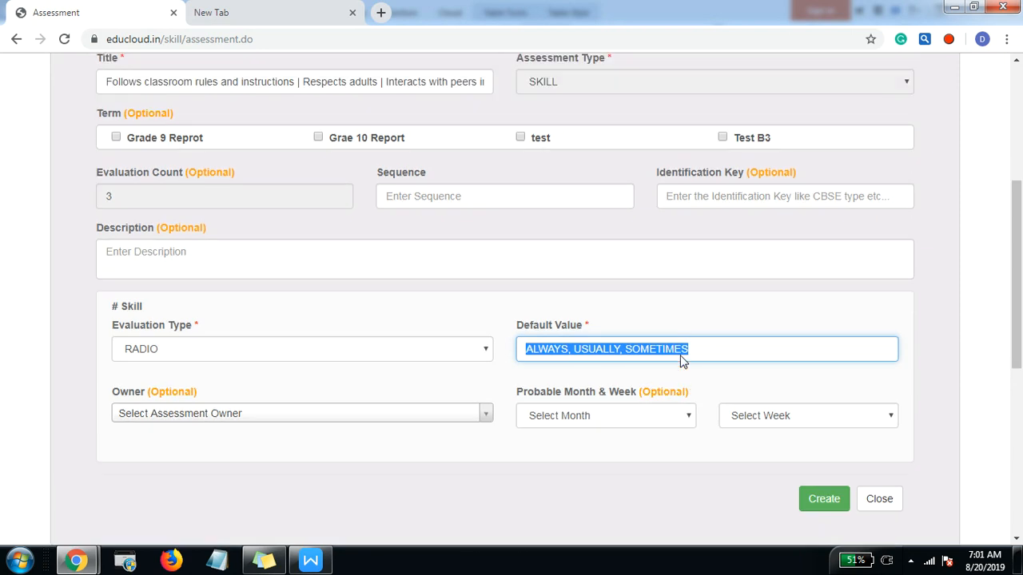
pyautogui.click(818, 506)
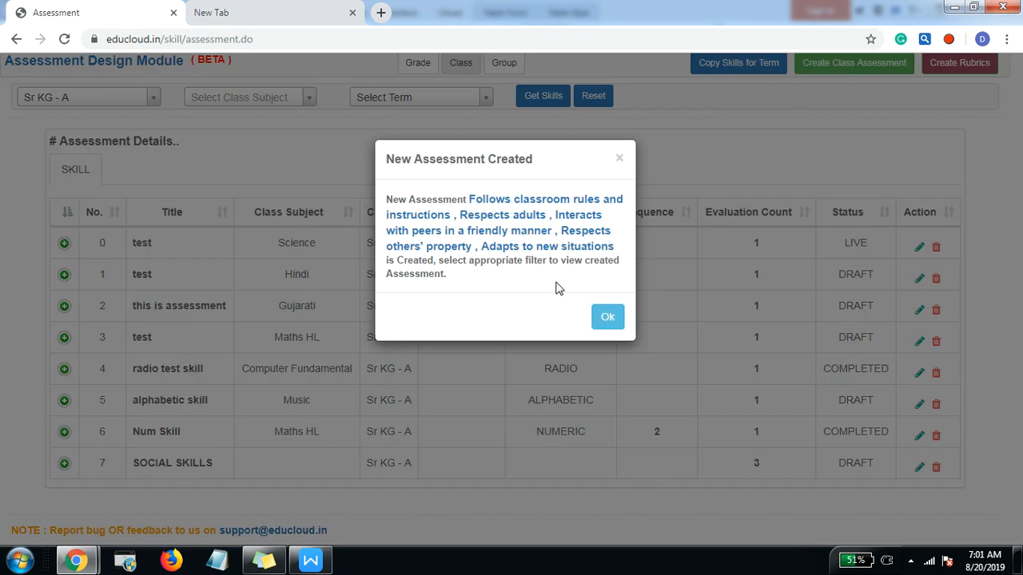
pyautogui.click(609, 317)
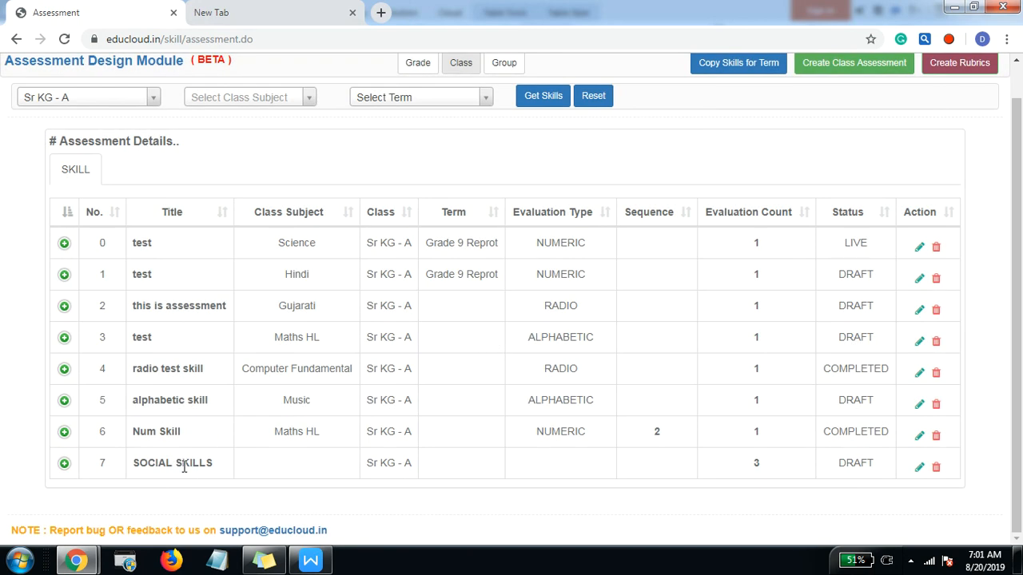
# Step: Reload the skills for Sr KG - A and expand SOCIAL SKILLS to review its child skills
pyautogui.click(65, 466)
pyautogui.scroll(-1, 270, 445)
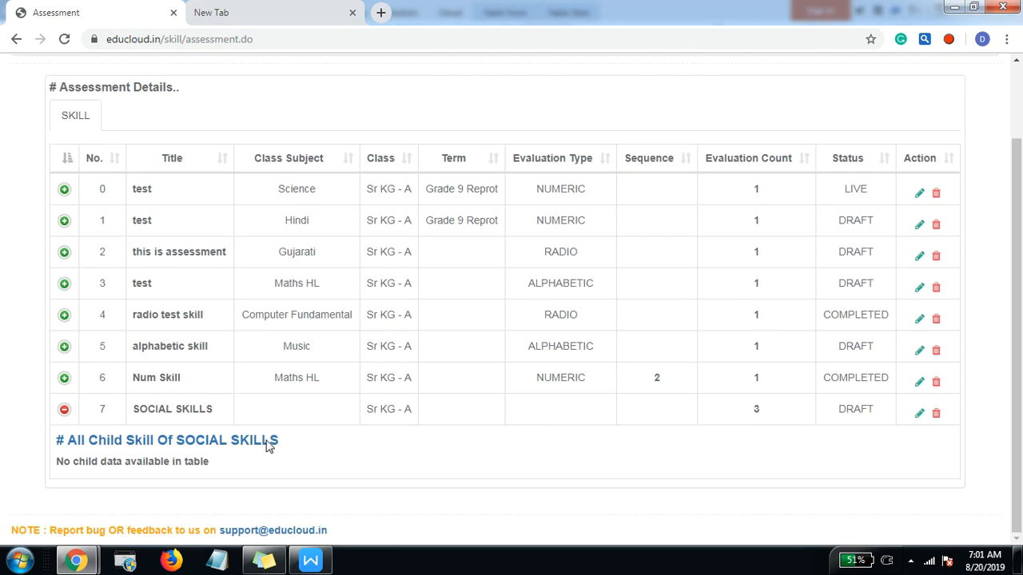
pyautogui.scroll(2, 269, 445)
pyautogui.click(527, 136)
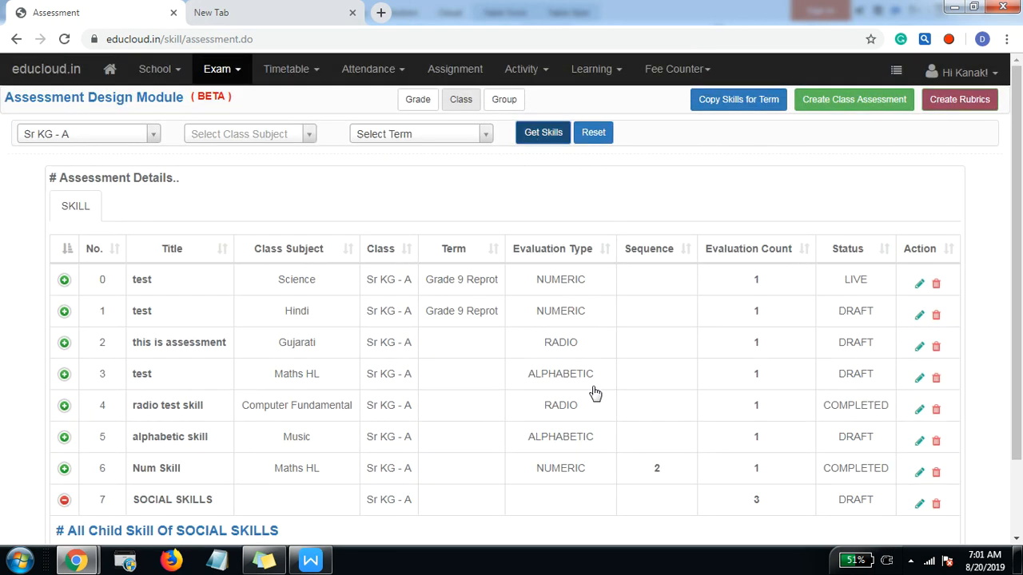
pyautogui.scroll(-1, 62, 455)
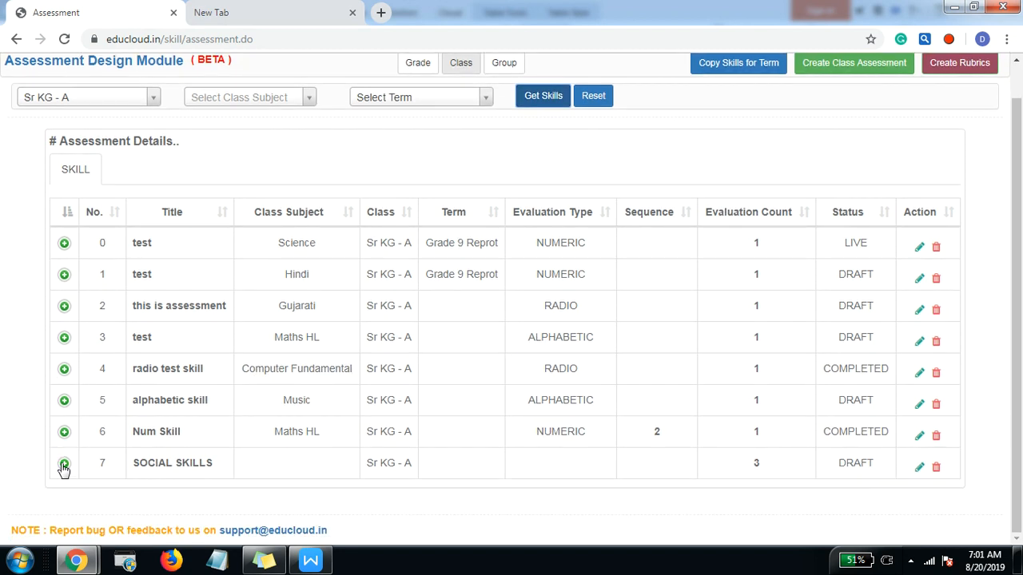
pyautogui.click(64, 466)
pyautogui.scroll(-3, 64, 470)
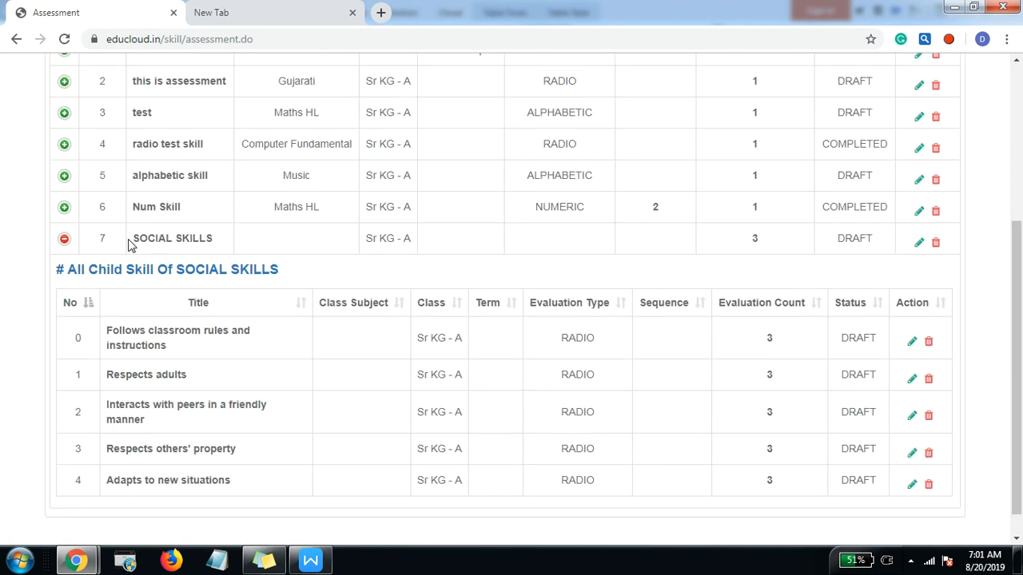
pyautogui.moveTo(133, 241); pyautogui.dragTo(210, 238)
pyautogui.click(224, 243)
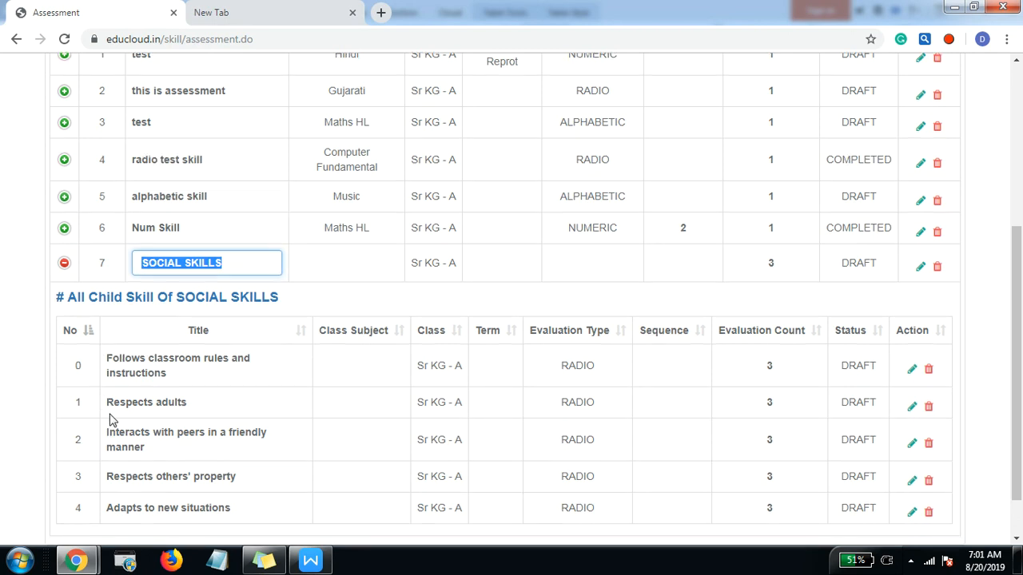
pyautogui.scroll(-1, 128, 383)
pyautogui.press('Escape')
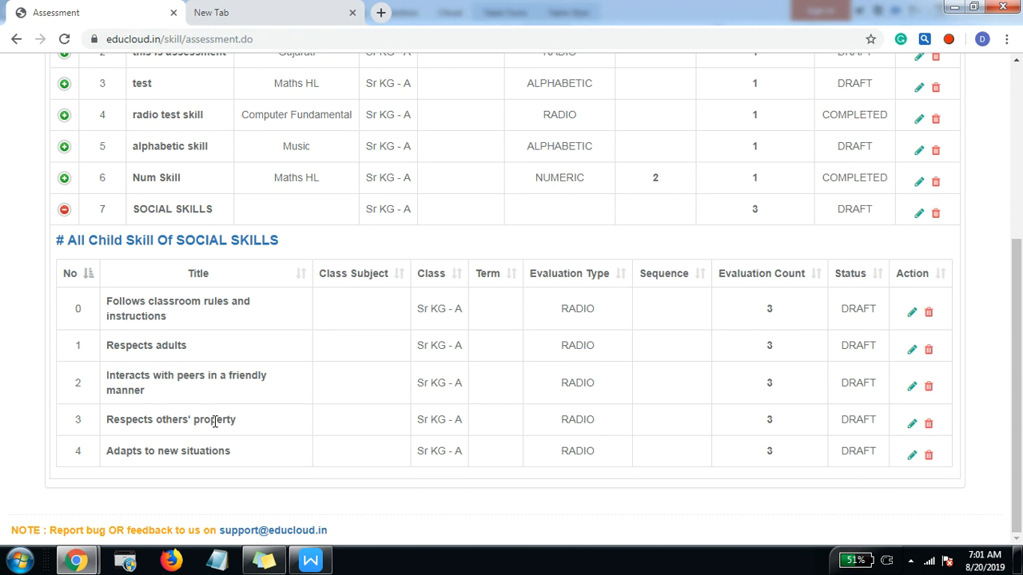
# Step: Rename the parent skill inline to "SOCIAL SKILLS 1", then restore its title to "SOCIAL SKILLS"
pyautogui.click(179, 206)
pyautogui.click(229, 209)
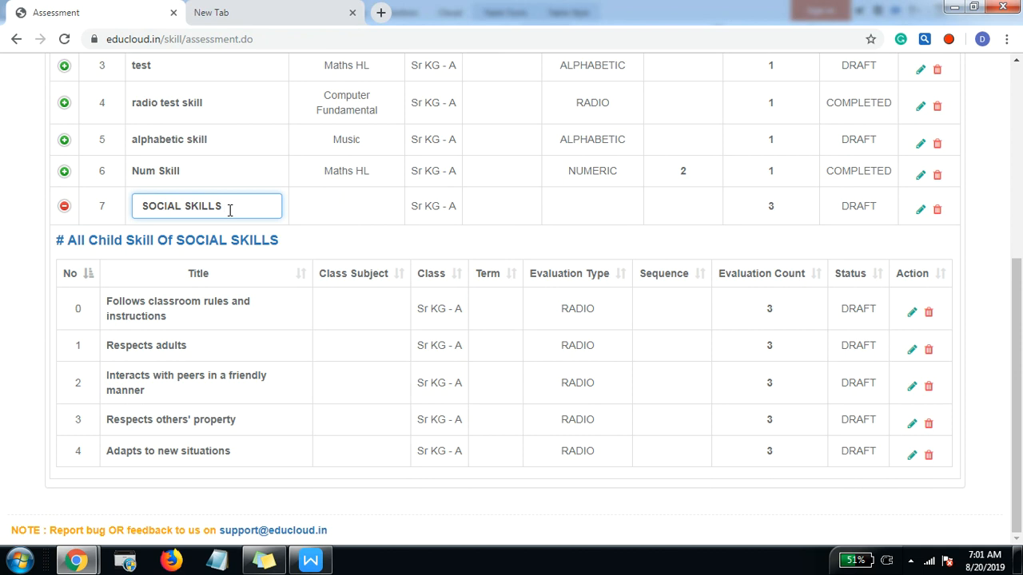
pyautogui.press('Return')
pyautogui.click(230, 213)
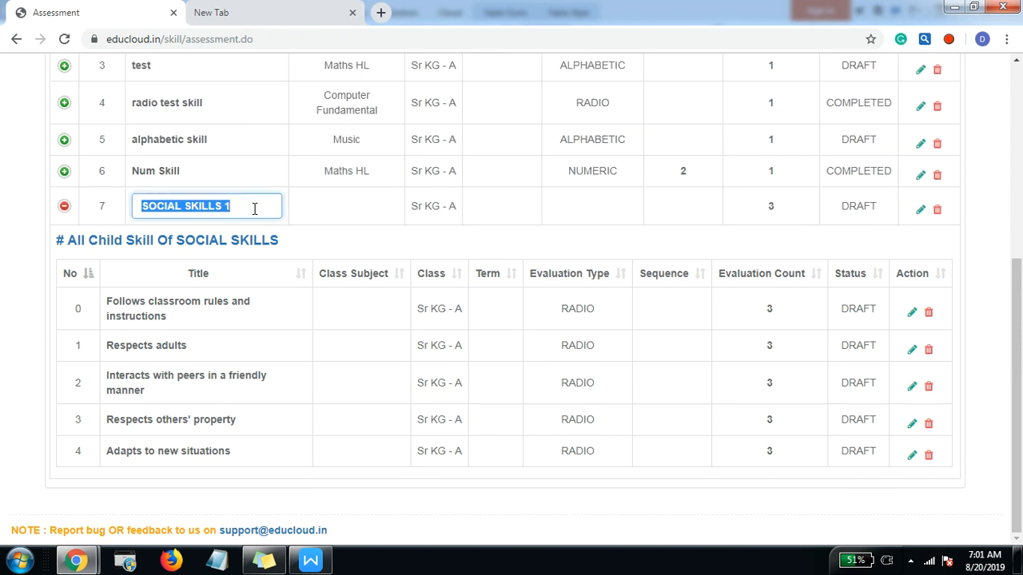
pyautogui.click(248, 209)
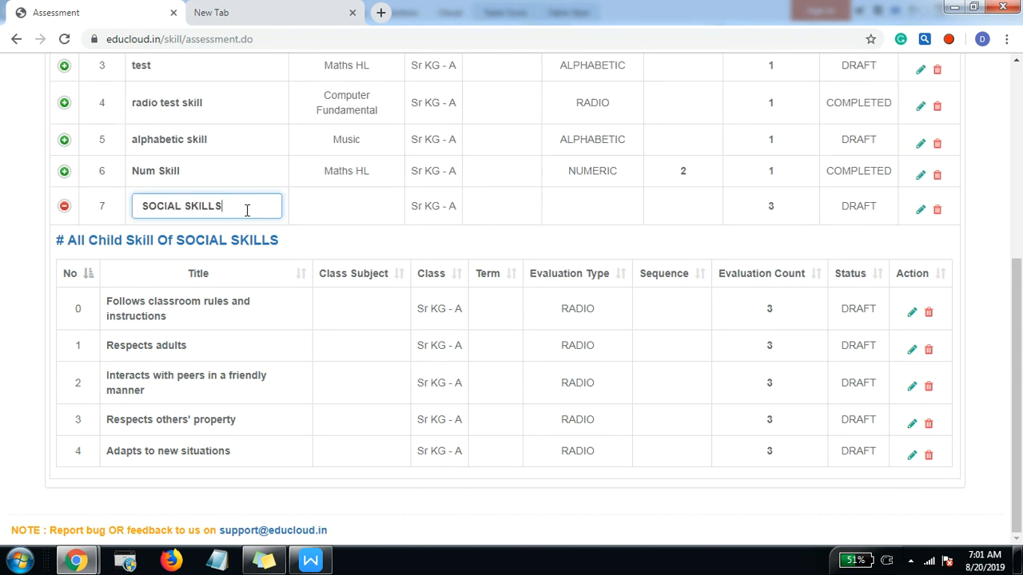
pyautogui.press('Return')
# Step: Rename the child skill "Respects adults" inline to "Respects adults 1", then restore its original title
pyautogui.click(187, 345)
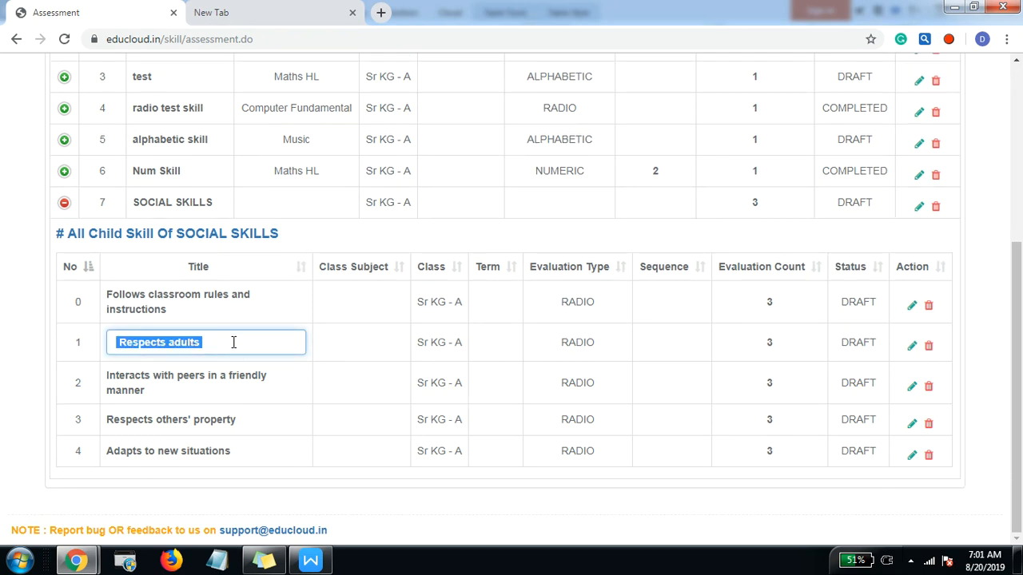
pyautogui.click(190, 341)
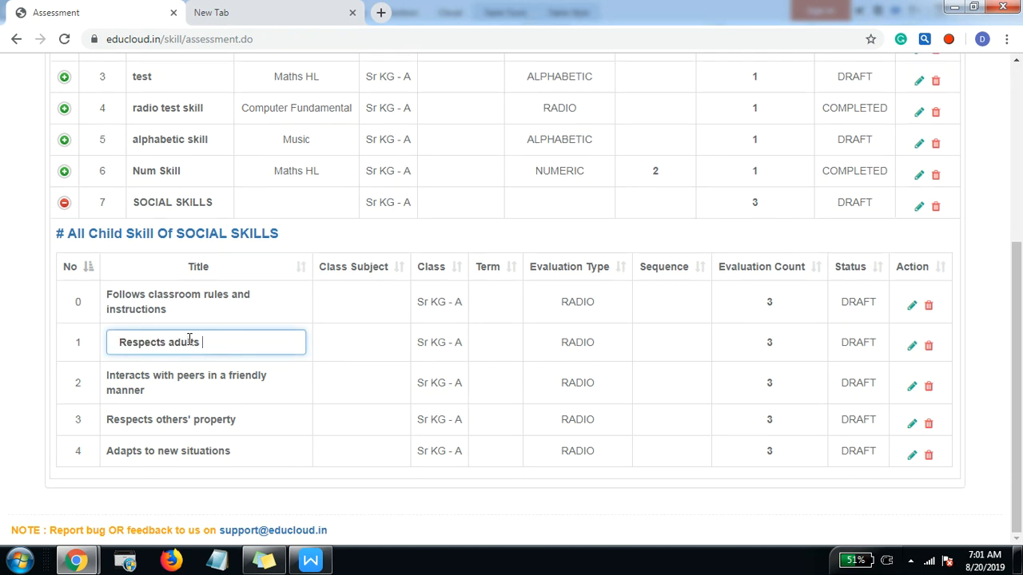
pyautogui.press('Escape')
pyautogui.click(188, 346)
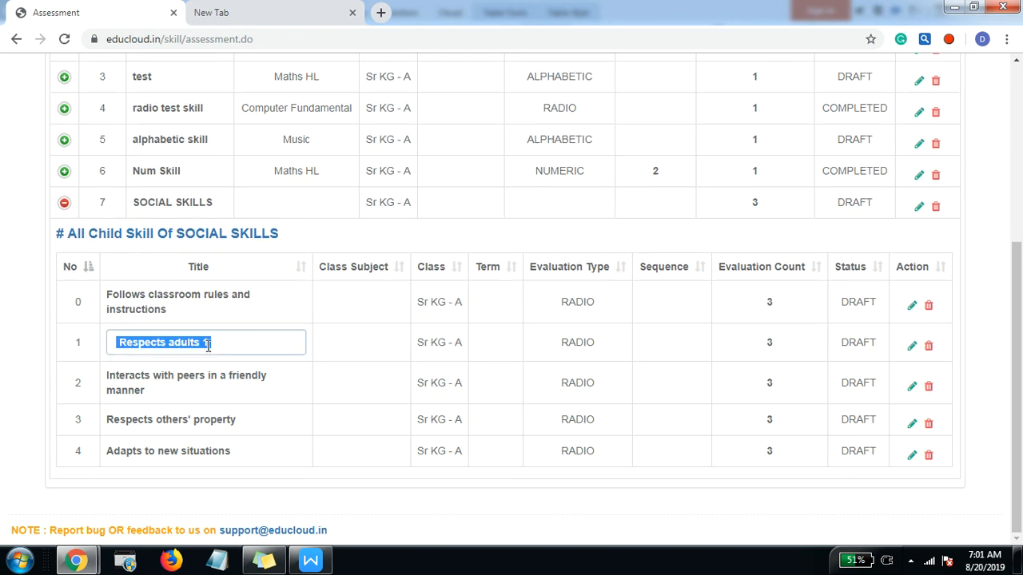
pyautogui.click(212, 342)
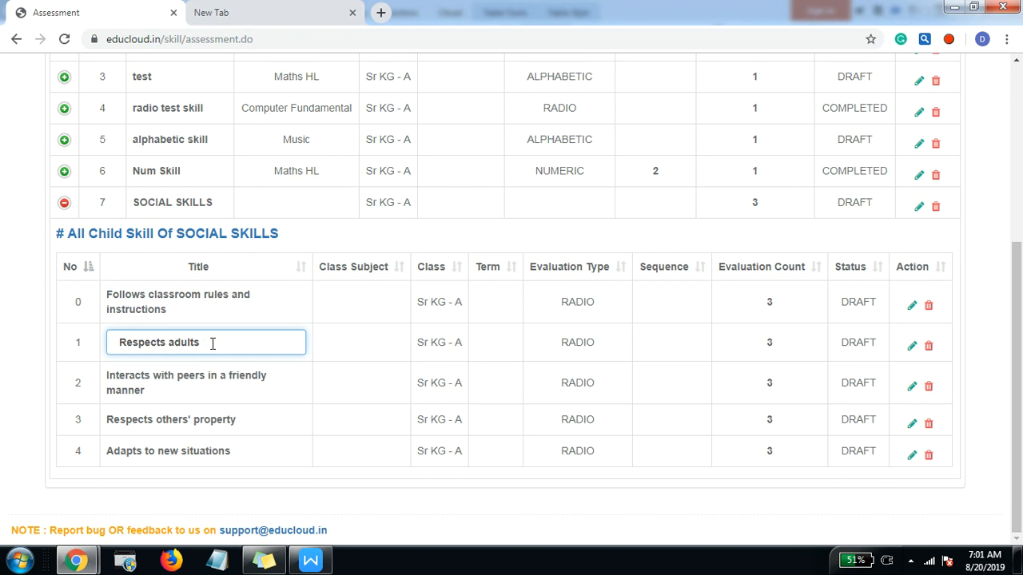
pyautogui.press('Return')
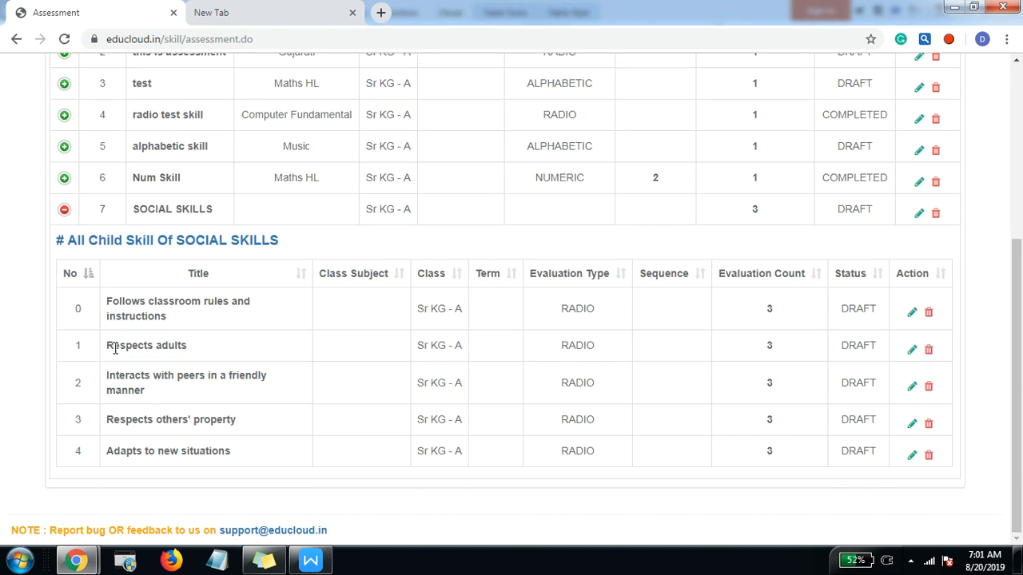
pyautogui.moveTo(115, 348); pyautogui.dragTo(216, 353)
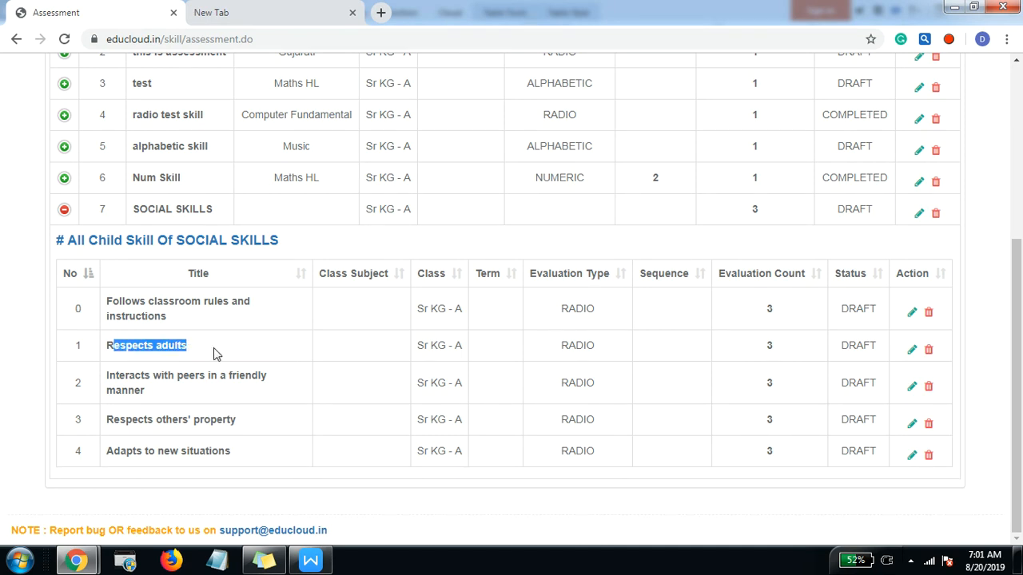
pyautogui.click(215, 354)
# Step: Set the sequence of "Respects adults" to 1 and of "Follows classroom rules and instructions" to 2
pyautogui.click(648, 345)
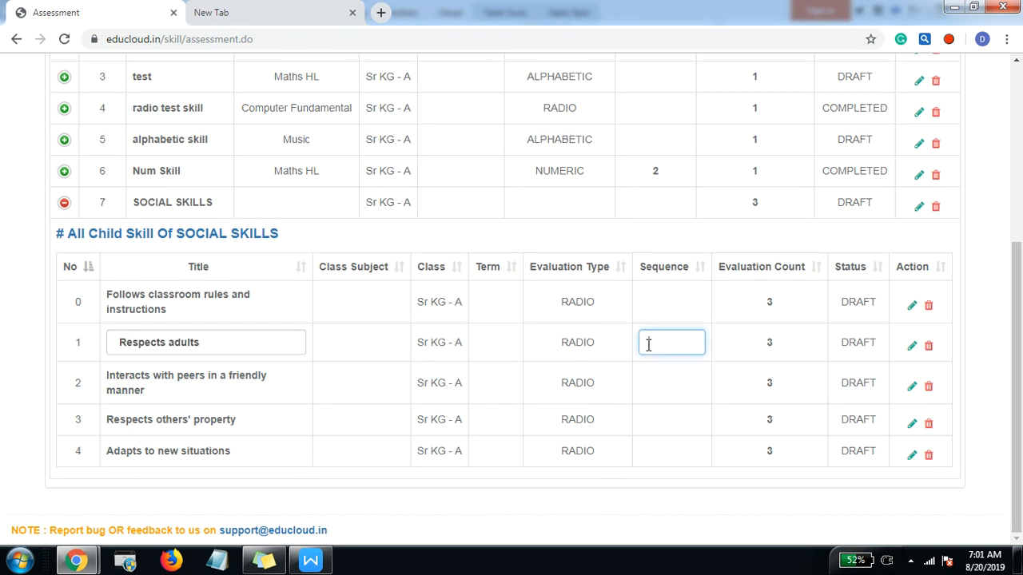
pyautogui.write('1')
pyautogui.click(751, 364)
pyautogui.click(664, 302)
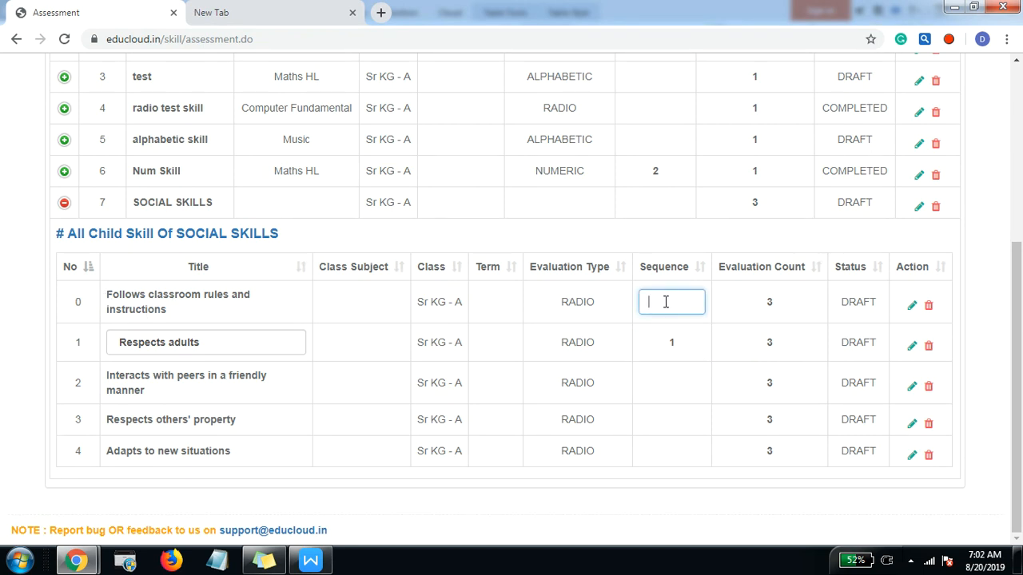
pyautogui.press('Return')
# Step: Set the sequence of "Interacts with peers in a friendly manner" to 3, "Respects others' property" to 4 and "Adapts to new situations" to 5
pyautogui.click(676, 379)
pyautogui.write('3')
pyautogui.press('Return')
pyautogui.click(677, 427)
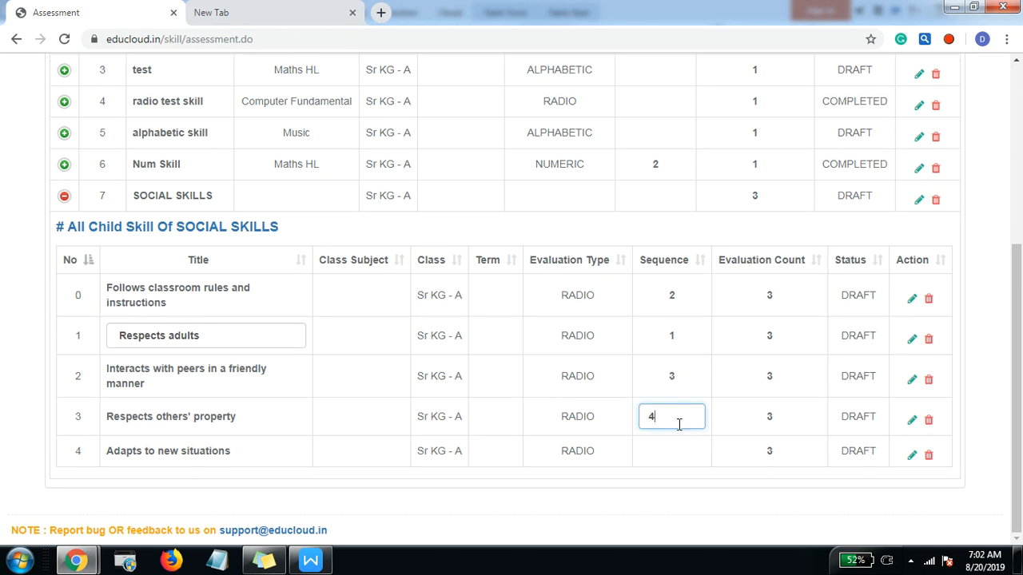
pyautogui.write('4')
pyautogui.press('Return')
pyautogui.click(678, 445)
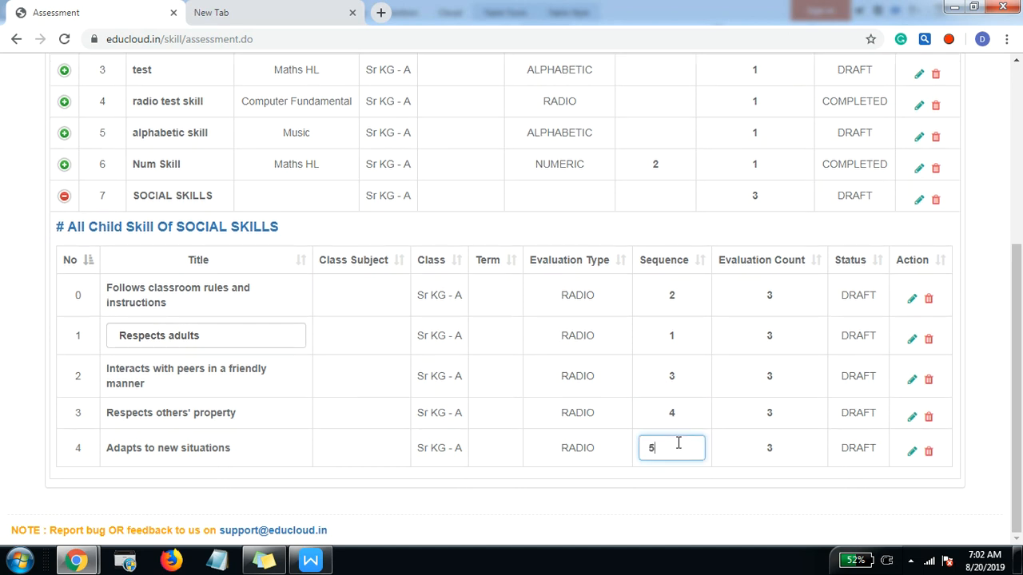
pyautogui.write('5')
pyautogui.press('Return')
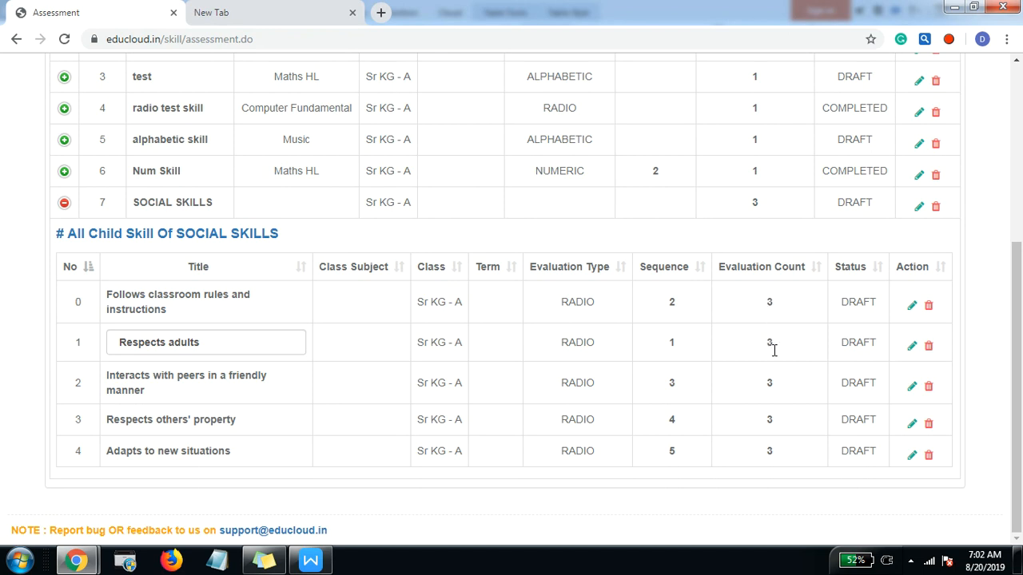
# Step: Open the evaluation count of "Follows classroom rules and instructions" for inline editing and close the open edits
pyautogui.click(769, 302)
pyautogui.press('Return')
pyautogui.press('Return')
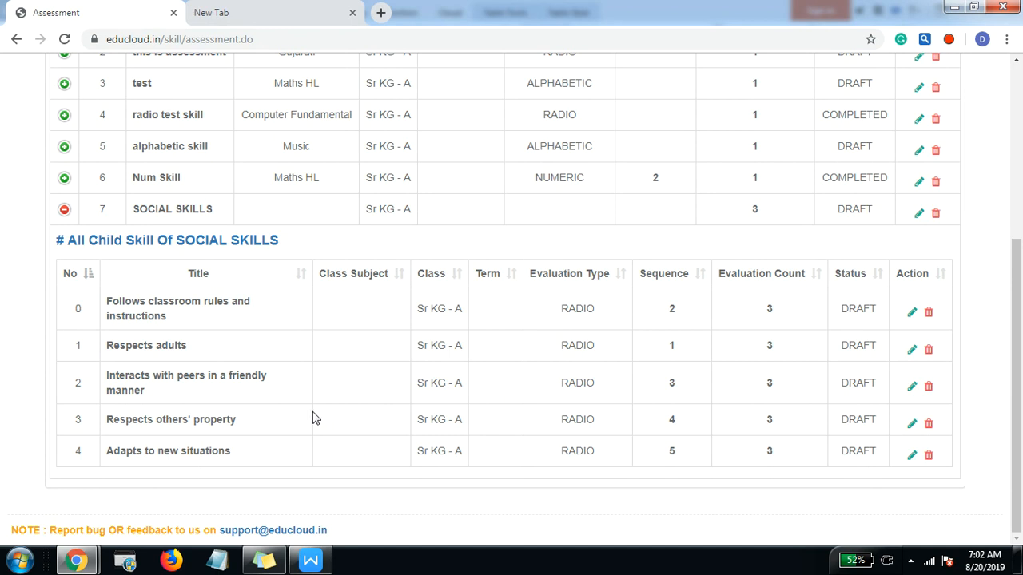
# Step: Switch to the Writer report to review the SOCIAL SKILLS heading with its child skill rows, and return to EduCloud
pyautogui.scroll(4, 309, 383)
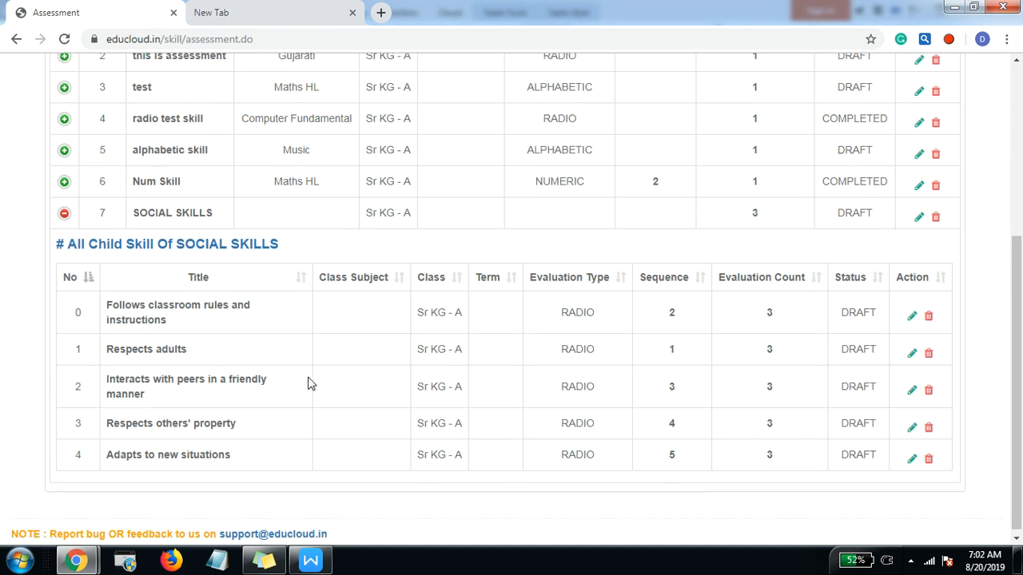
pyautogui.click(230, 78)
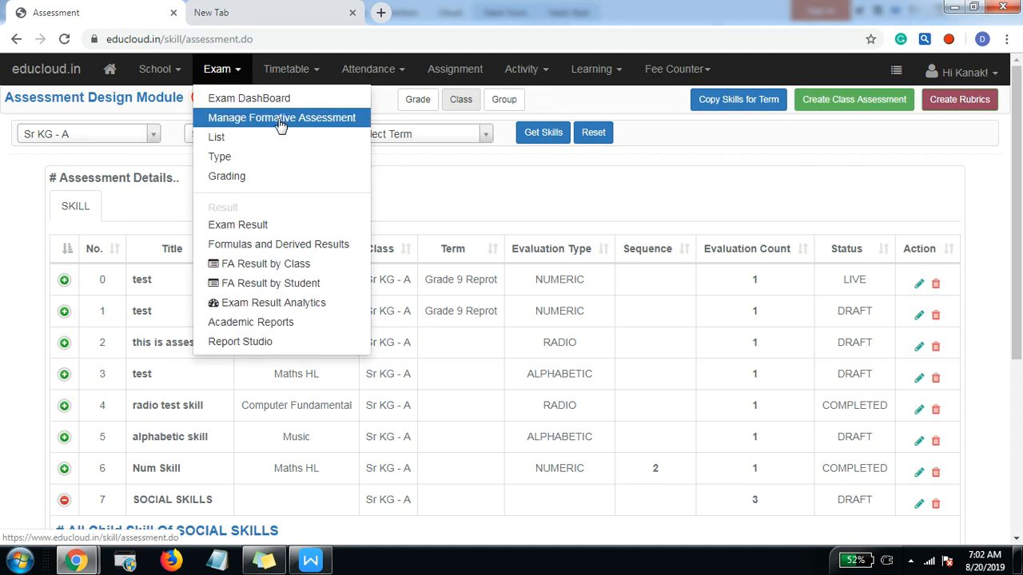
pyautogui.click(426, 203)
pyautogui.hotkey('alt', 'Tab')
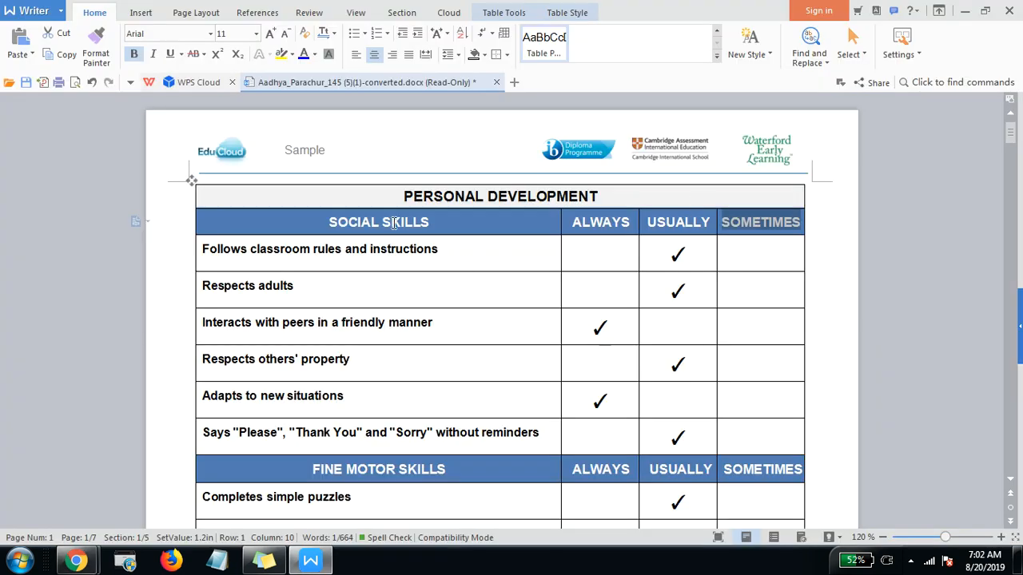
pyautogui.moveTo(324, 229); pyautogui.dragTo(429, 424)
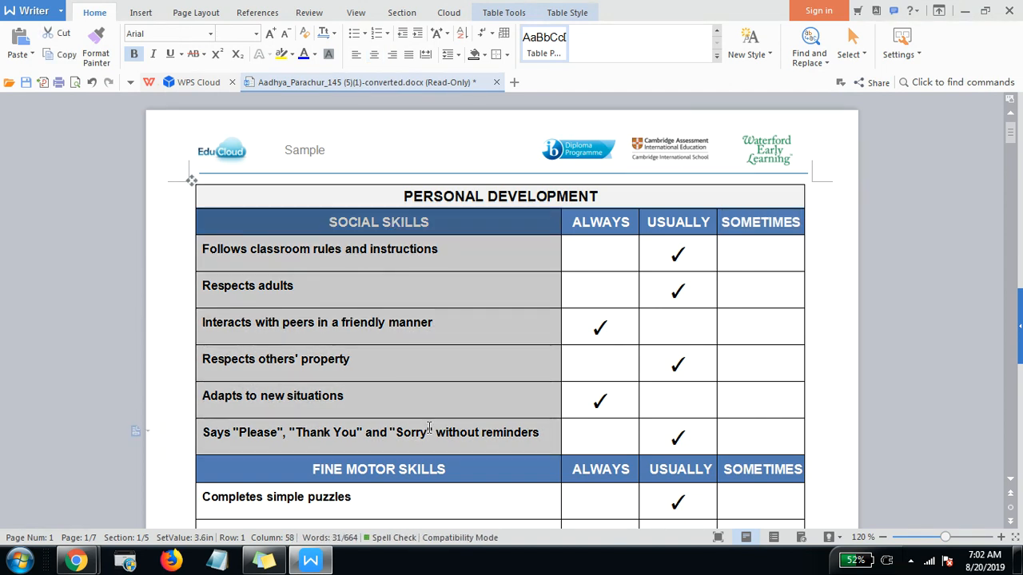
pyautogui.hotkey('alt', 'Tab')
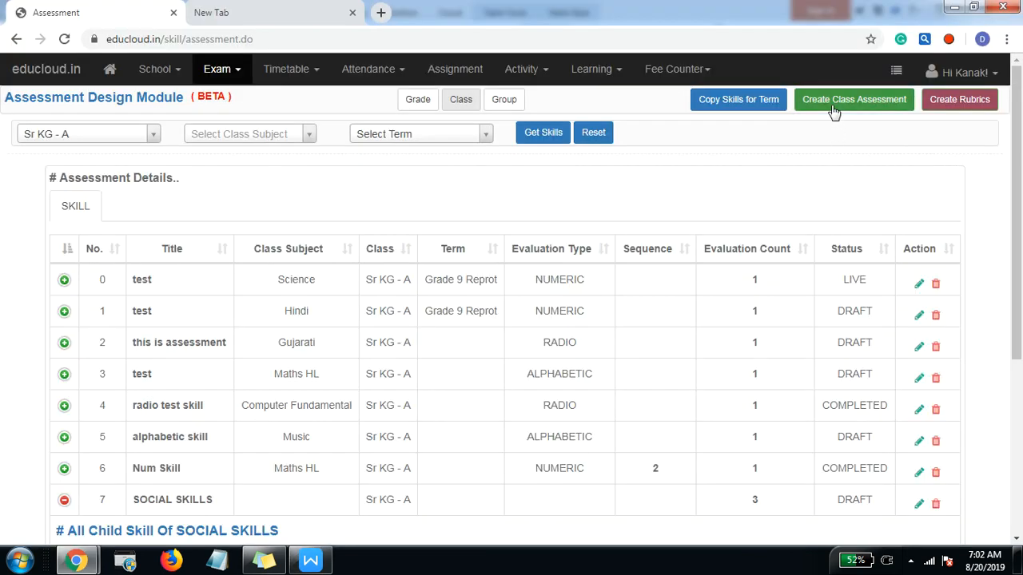
# Step: Start a new class assessment pattern with Sr KG - A as the target class
pyautogui.click(833, 104)
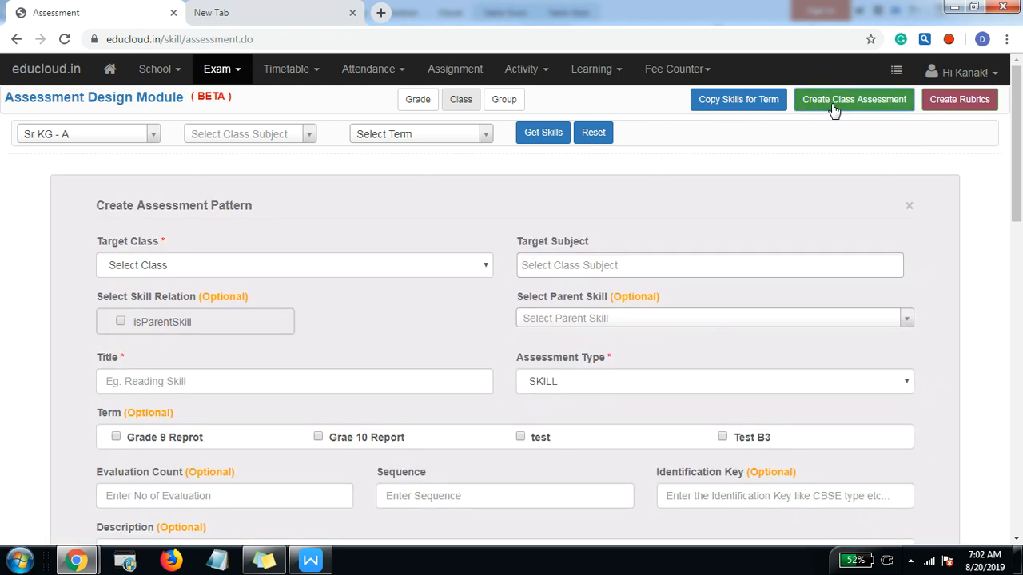
pyautogui.click(210, 265)
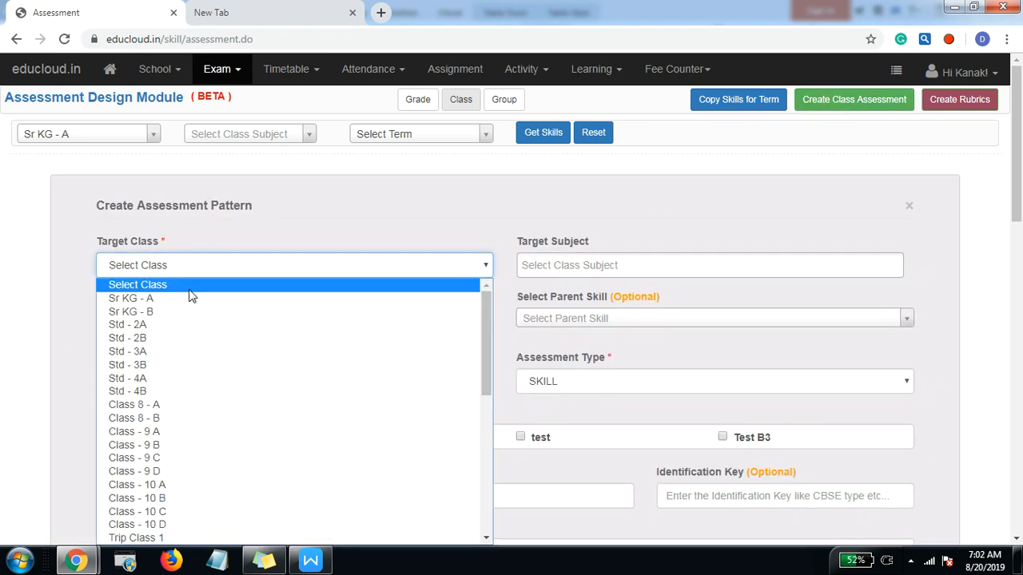
pyautogui.click(190, 296)
# Step: Compare the SOCIAL SKILLS heading and skill rows in the Writer report with the parent skill option of the assessment pattern form
pyautogui.click(310, 560)
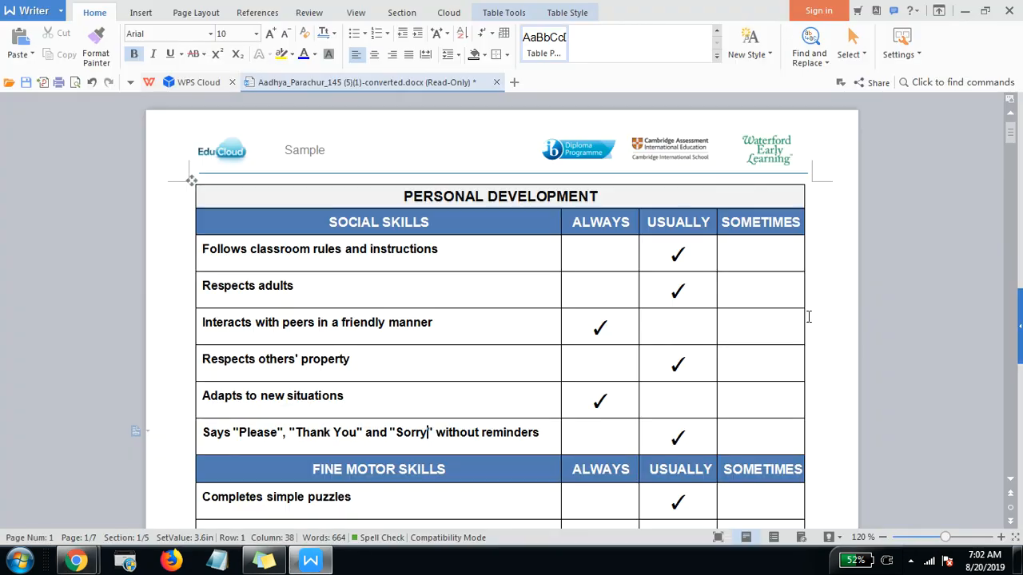
pyautogui.click(374, 239)
pyautogui.moveTo(330, 226); pyautogui.dragTo(460, 229)
pyautogui.hotkey('alt', 'Tab')
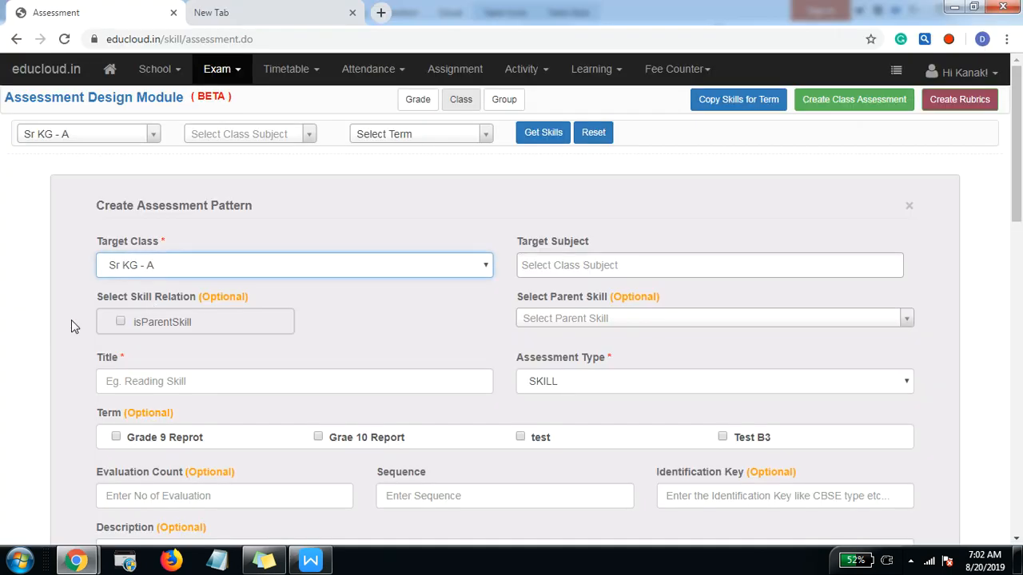
pyautogui.hotkey('alt', 'Tab')
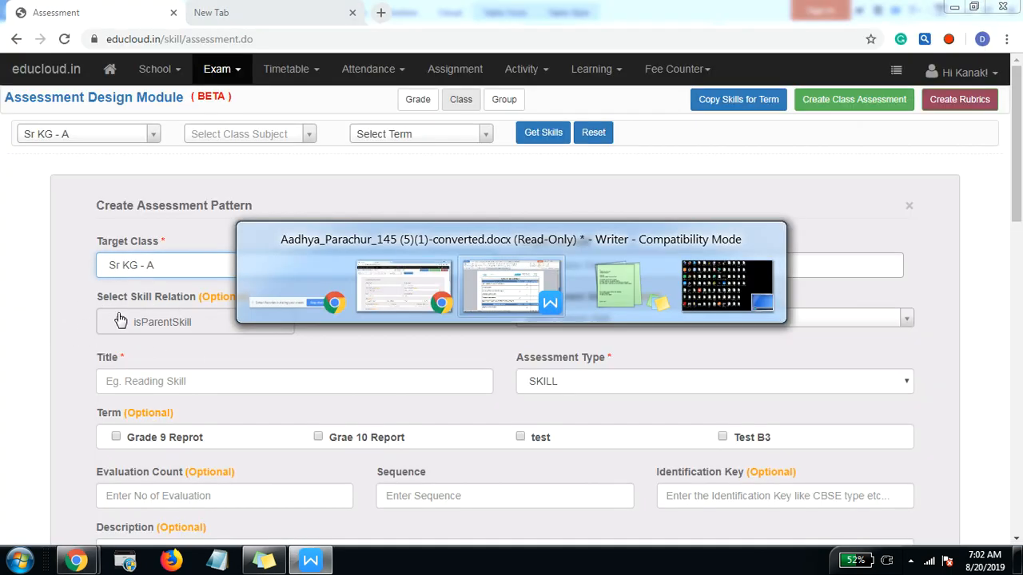
pyautogui.moveTo(330, 222); pyautogui.dragTo(406, 219)
pyautogui.click(406, 219)
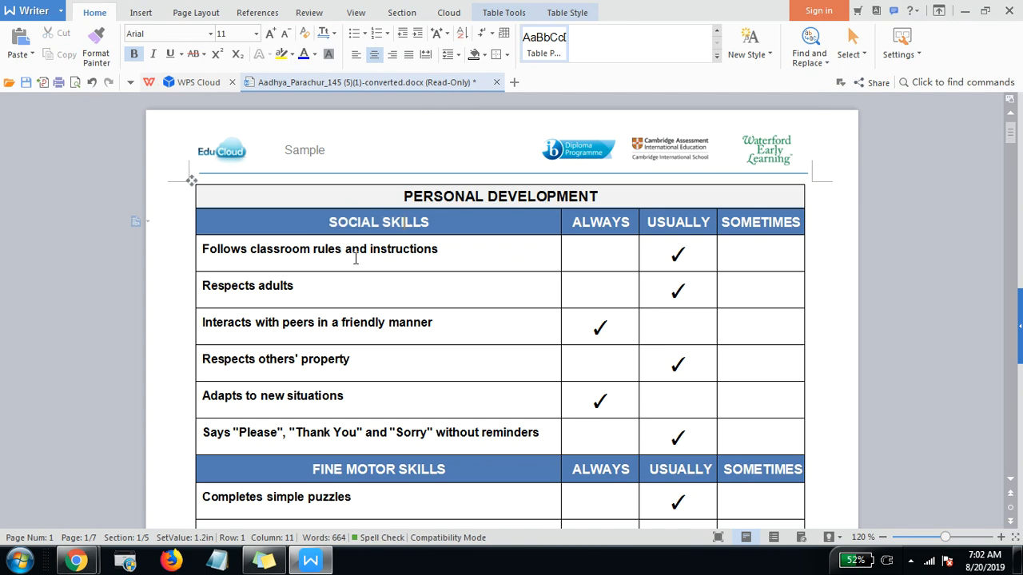
pyautogui.hotkey('alt', 'Tab')
pyautogui.hotkey('alt', 'Tab')
pyautogui.moveTo(246, 227); pyautogui.dragTo(270, 402)
pyautogui.click(274, 400)
pyautogui.hotkey('alt', 'Tab')
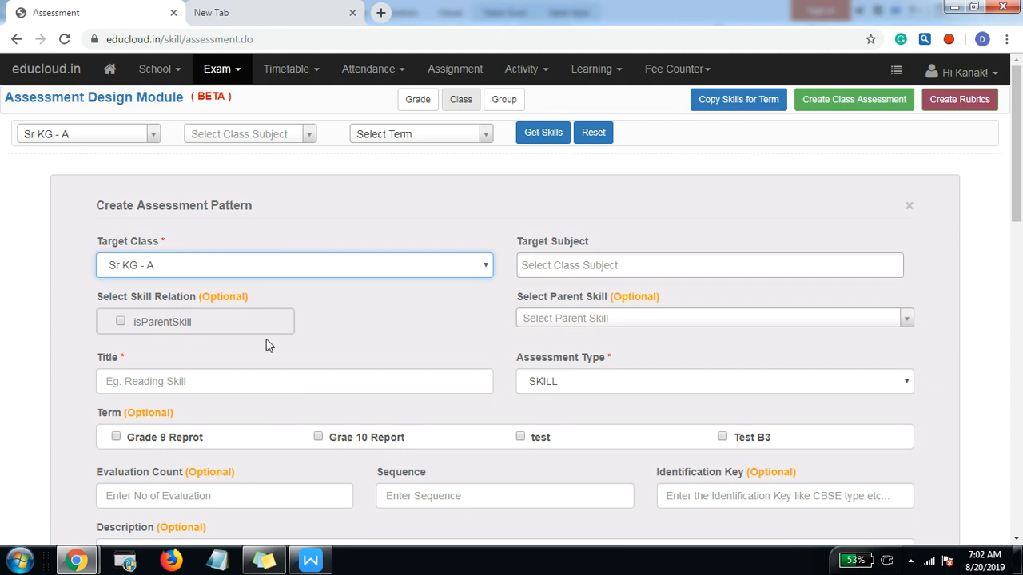
# Step: Open the formative assessment results by class and display the student assessments as a list
pyautogui.click(220, 70)
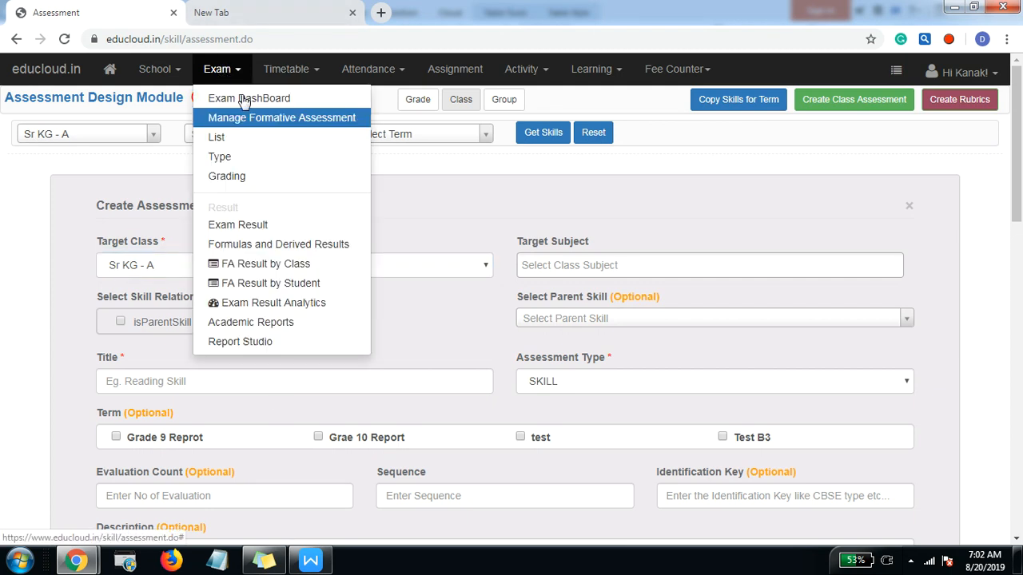
pyautogui.click(271, 267)
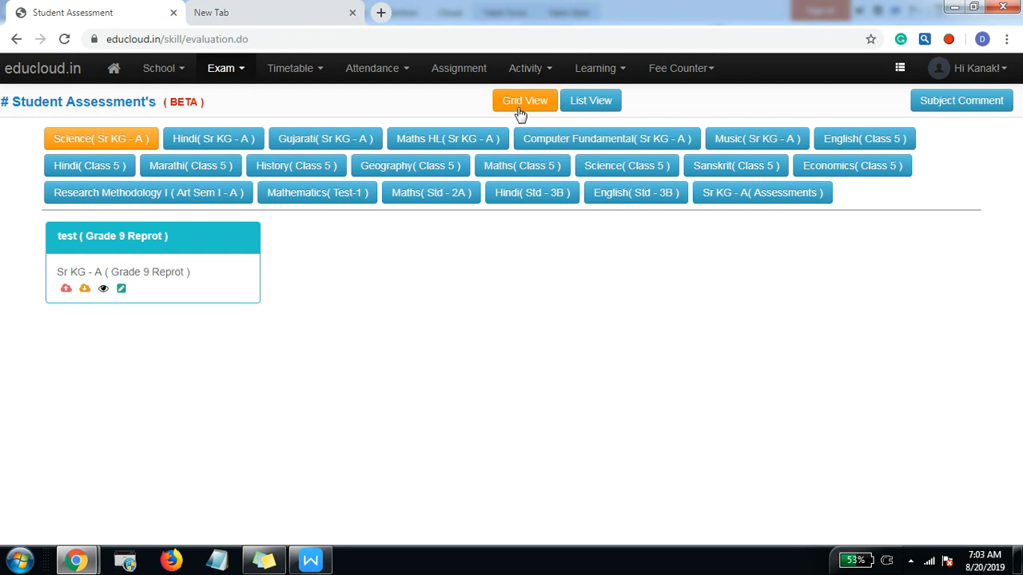
pyautogui.click(600, 105)
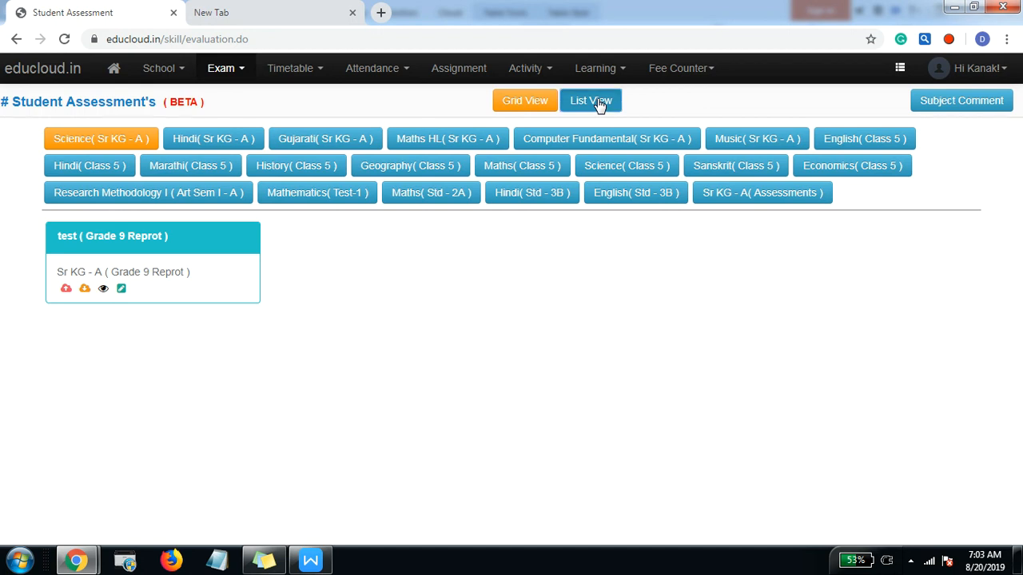
# Step: Filter the student assessments list to the standard Sr KG - A
pyautogui.click(115, 142)
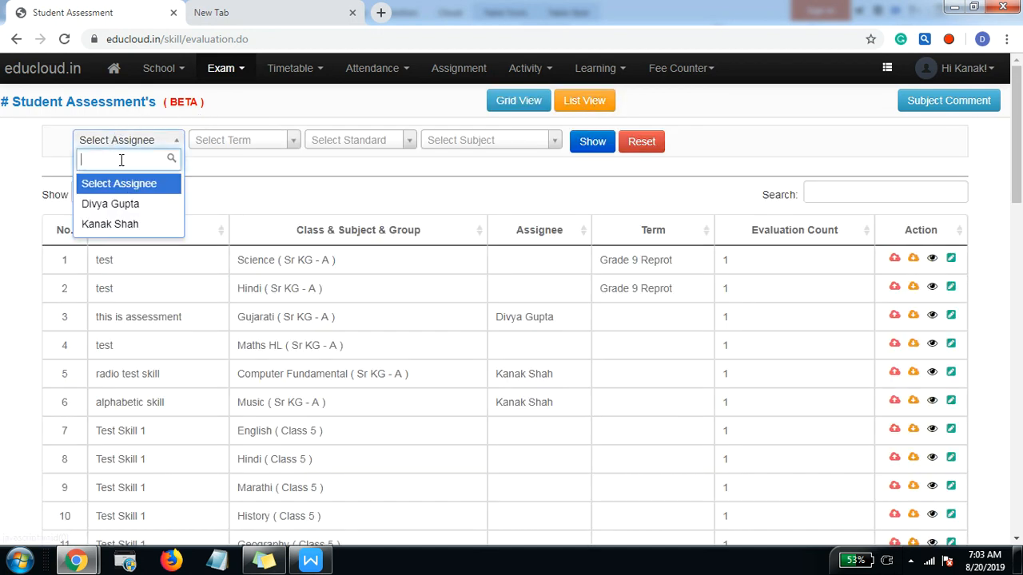
pyautogui.click(258, 155)
pyautogui.click(369, 142)
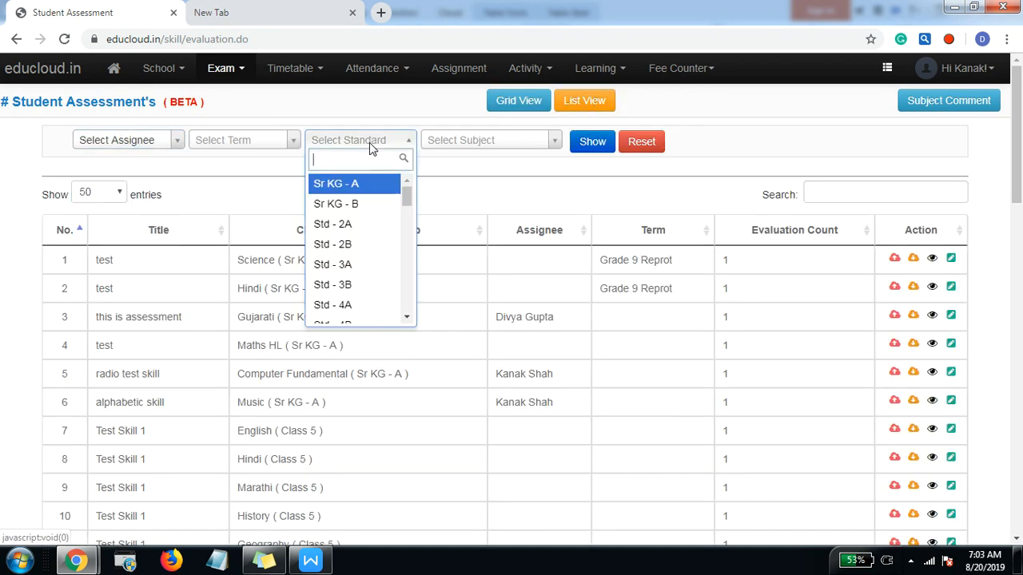
pyautogui.click(364, 188)
pyautogui.click(592, 141)
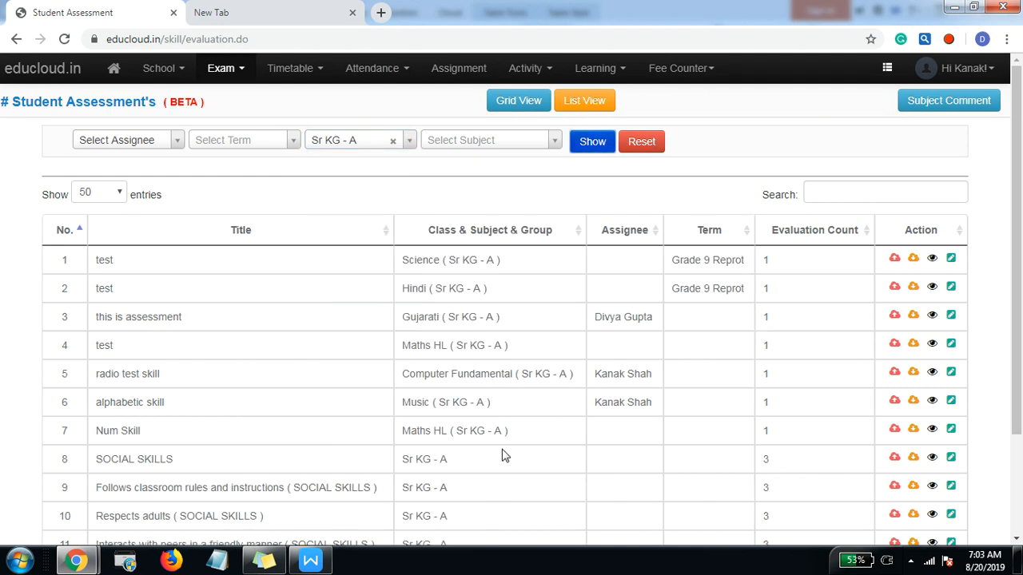
# Step: Examine the SOCIAL SKILLS entry and its child skills in the filtered assessments list
pyautogui.scroll(-3, 62, 345)
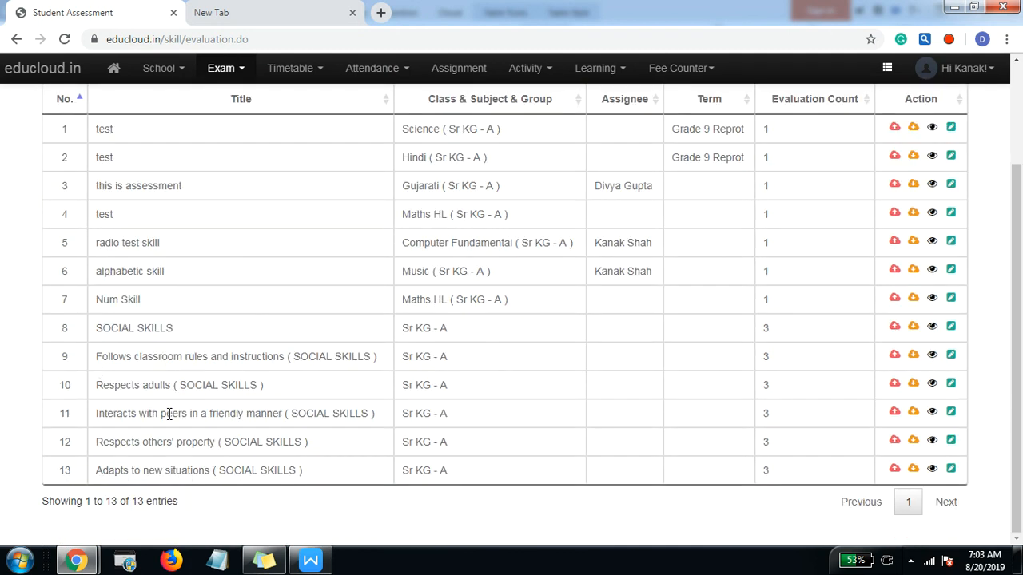
pyautogui.moveTo(97, 326); pyautogui.dragTo(234, 326)
pyautogui.click(231, 328)
pyautogui.moveTo(102, 356); pyautogui.dragTo(337, 384)
pyautogui.click(114, 387)
pyautogui.moveTo(103, 358); pyautogui.dragTo(203, 358)
pyautogui.moveTo(143, 384); pyautogui.dragTo(217, 384)
pyautogui.click(177, 414)
pyautogui.moveTo(132, 442); pyautogui.dragTo(183, 441)
pyautogui.moveTo(170, 470); pyautogui.dragTo(267, 468)
pyautogui.scroll(2, 266, 468)
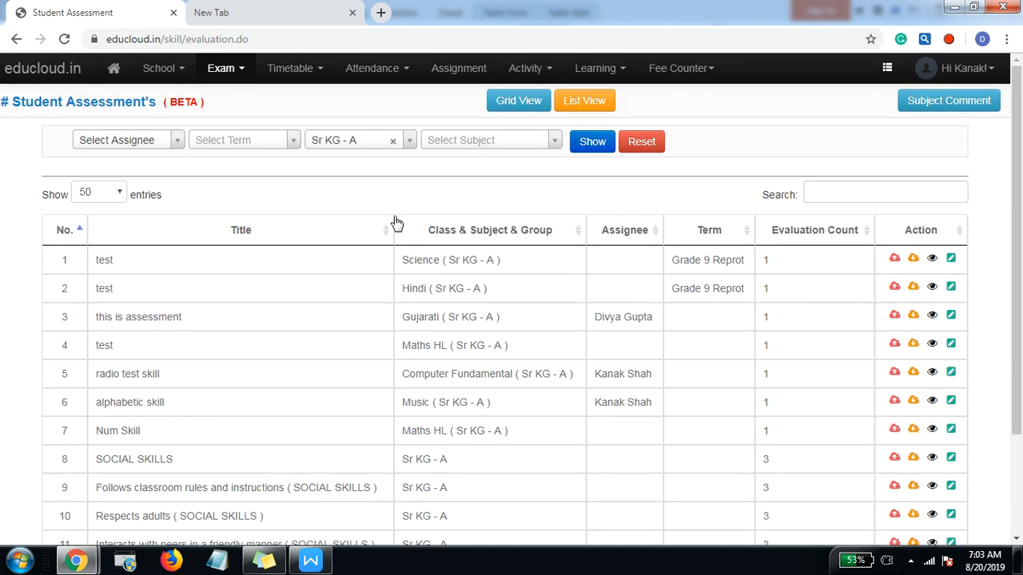
# Step: Switch the student assessments to grid view and search the page for "Soci"
pyautogui.click(522, 111)
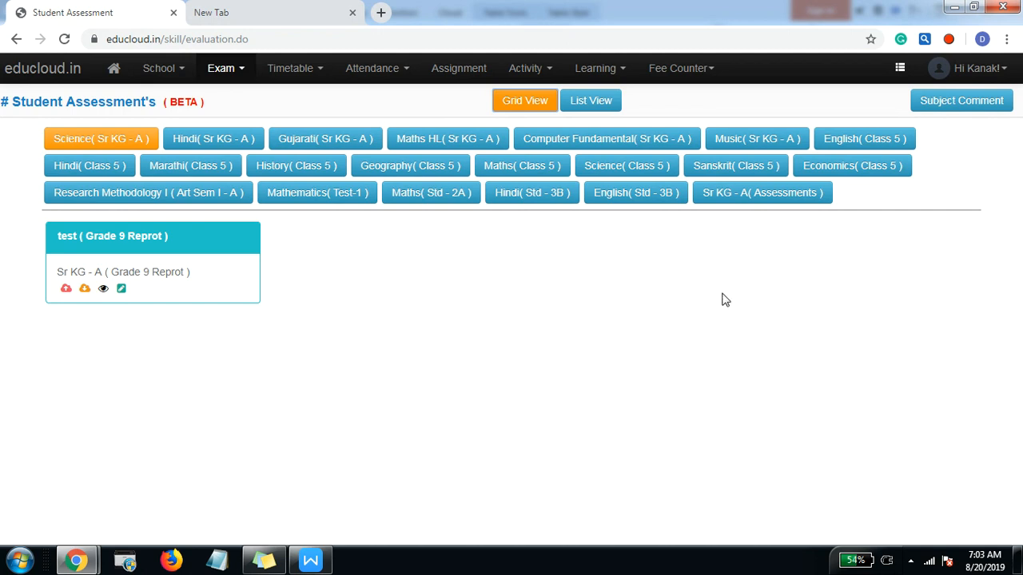
pyautogui.hotkey('ctrl', 'f')
pyautogui.write('soc')
pyautogui.press('BackSpace')
pyautogui.press('BackSpace')
pyautogui.write('Soci')
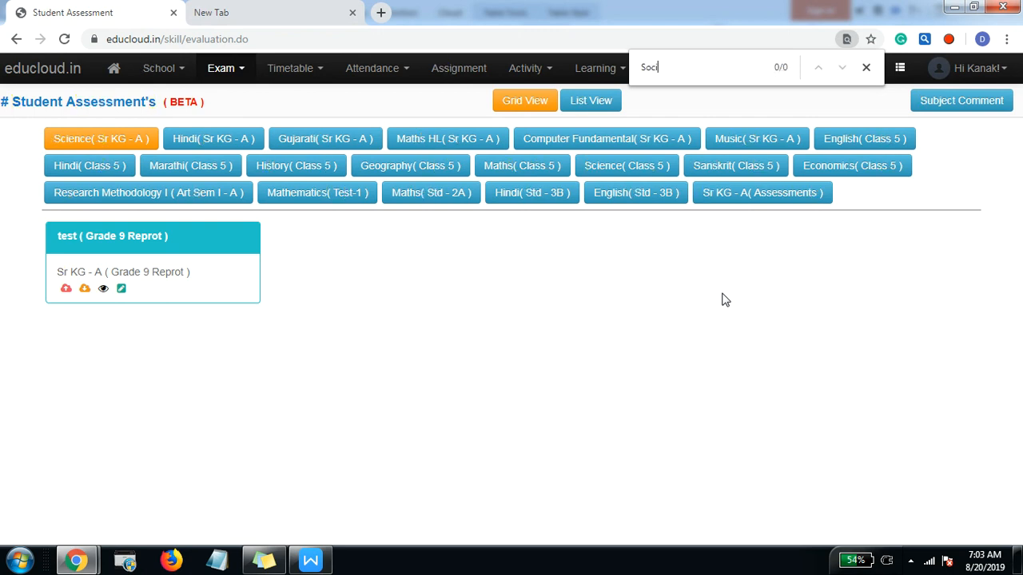
pyautogui.press('Escape')
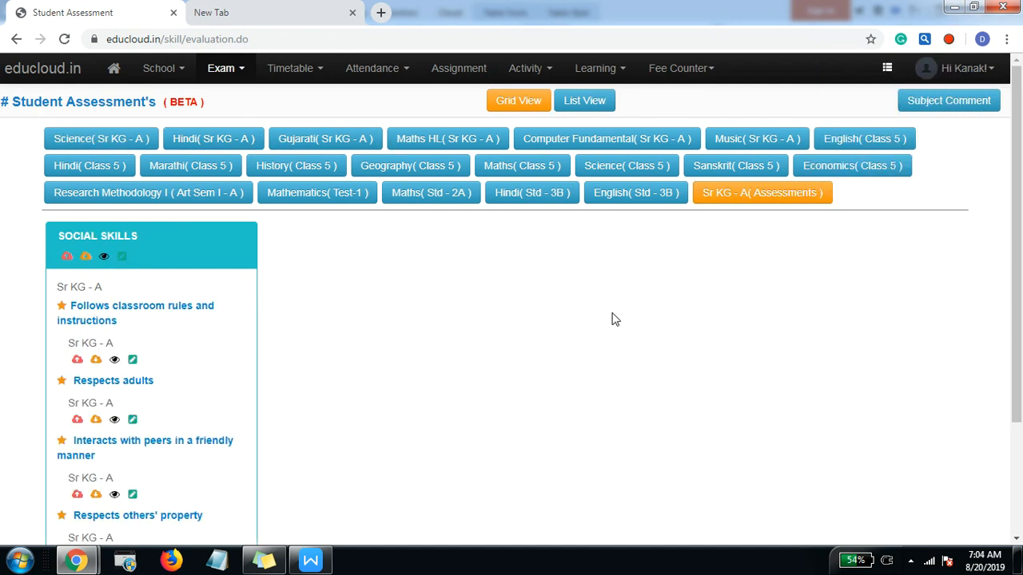
# Step: Display the Sr KG - A assessments group and examine the child skills on its SOCIAL SKILLS card
pyautogui.click(651, 195)
pyautogui.click(723, 199)
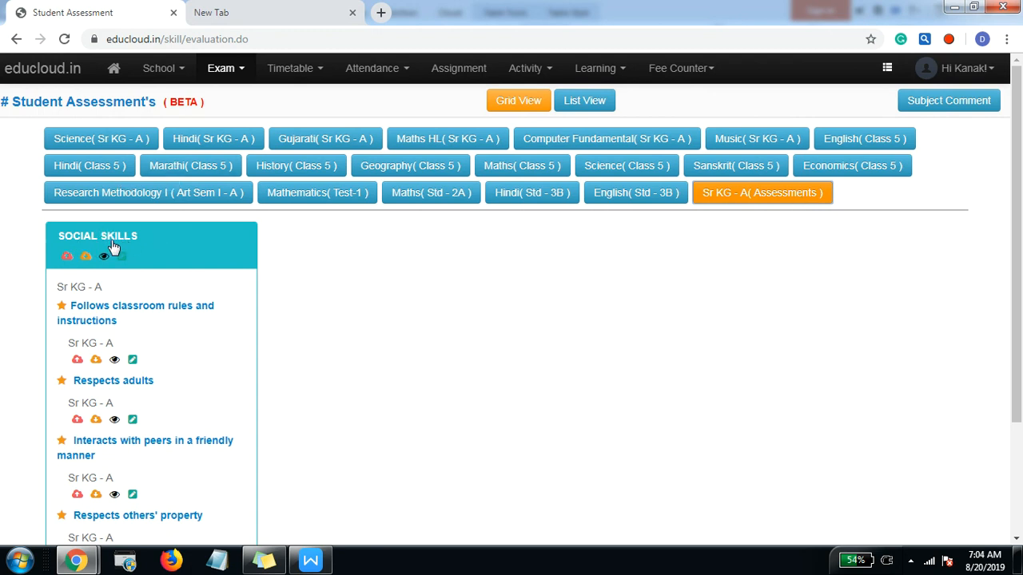
pyautogui.scroll(-1, 112, 248)
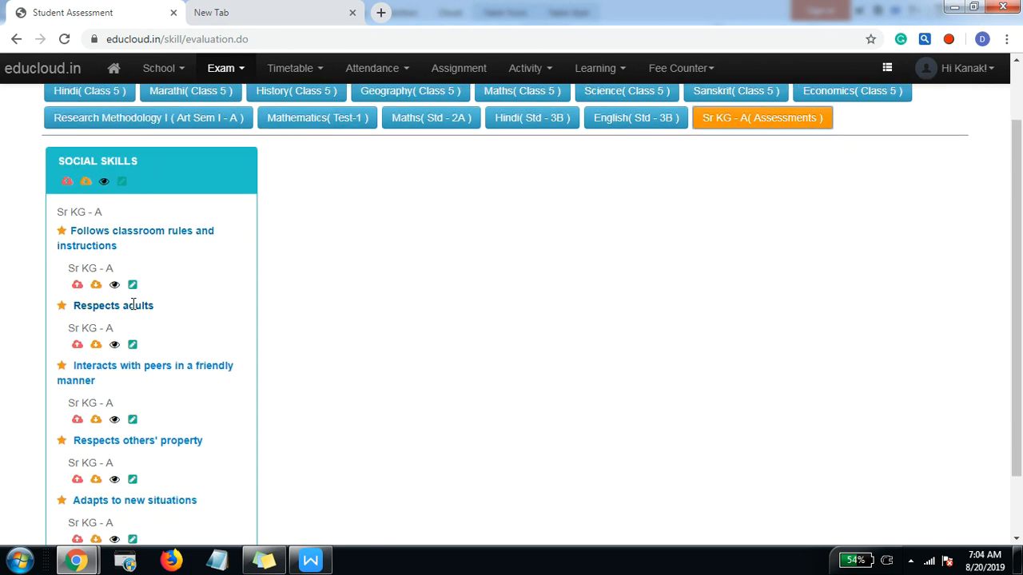
pyautogui.scroll(-1, 104, 479)
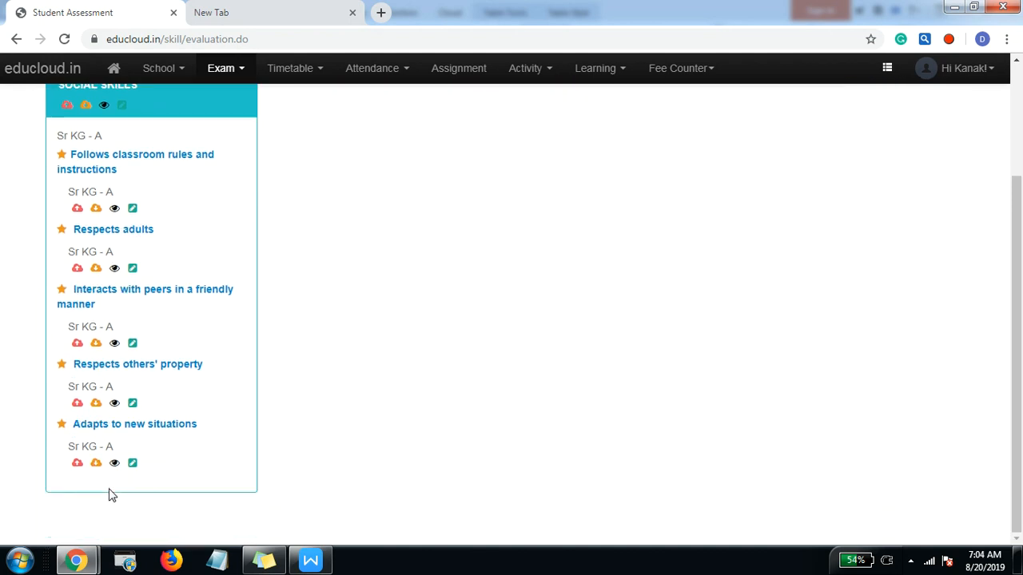
pyautogui.scroll(1, 112, 495)
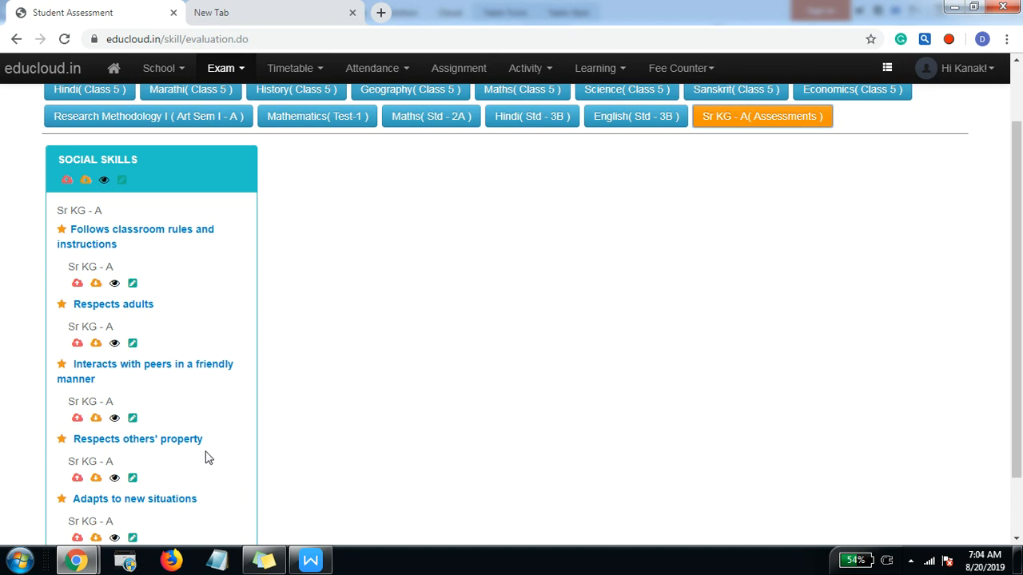
pyautogui.scroll(1, 278, 435)
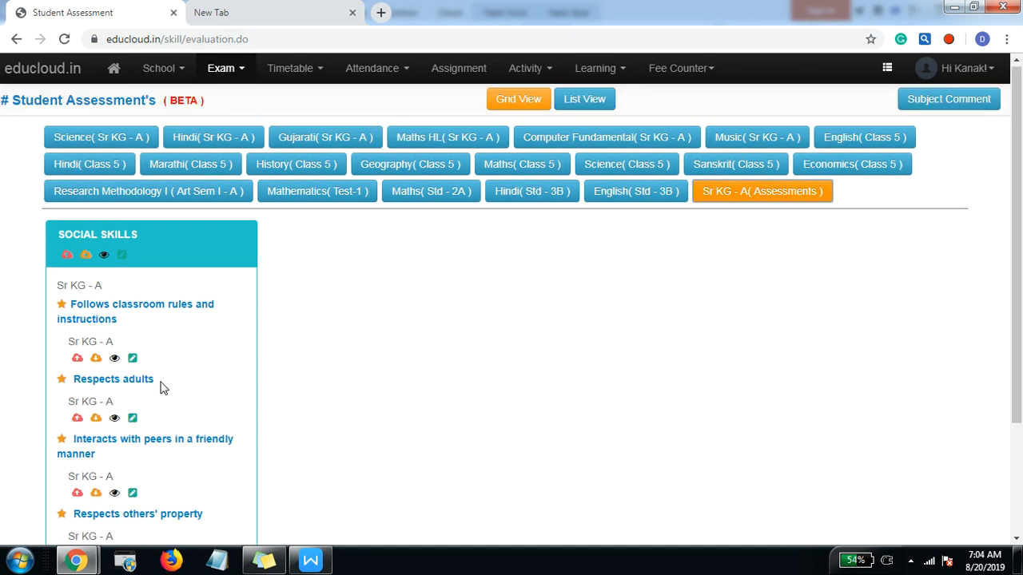
# Step: Create a manual result for observation number 1 of the child skill Respects adults
pyautogui.click(130, 416)
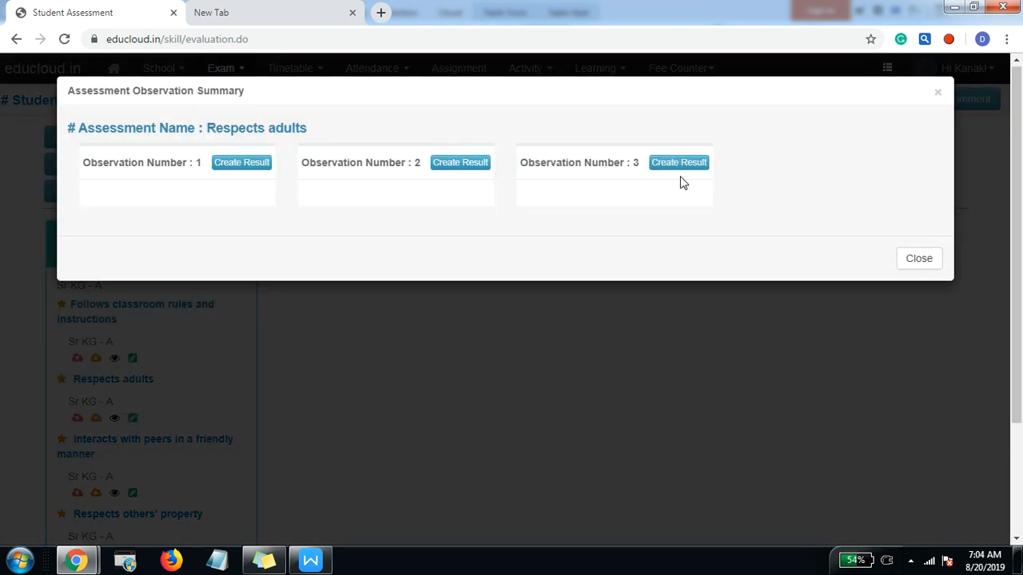
pyautogui.click(250, 165)
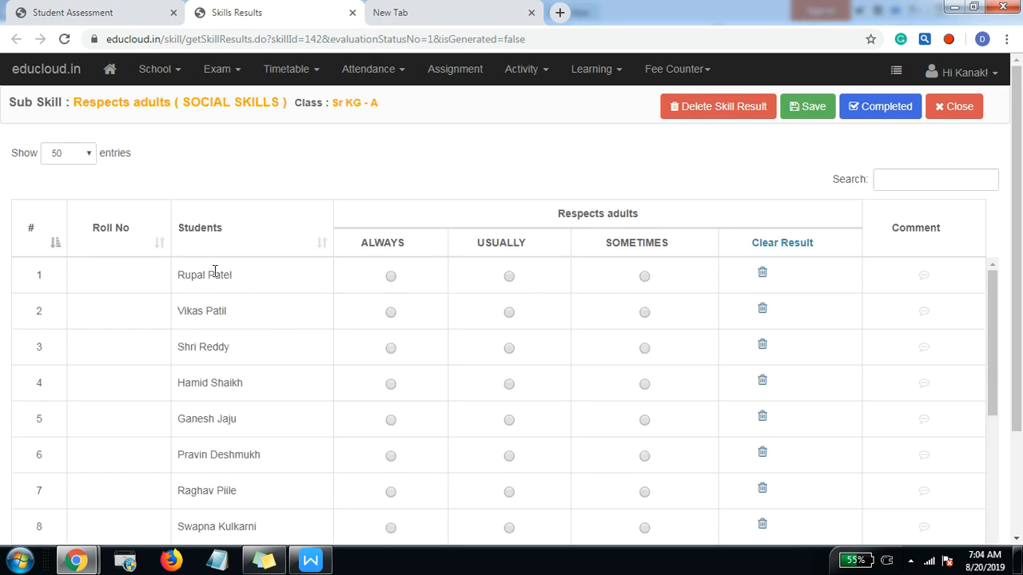
pyautogui.scroll(-3, 199, 347)
pyautogui.scroll(3, 214, 455)
# Step: Rate students 1 to 6 on Respects adults as ALWAYS, USUALLY, ALWAYS, SOMETIMES, SOMETIMES and USUALLY
pyautogui.click(391, 276)
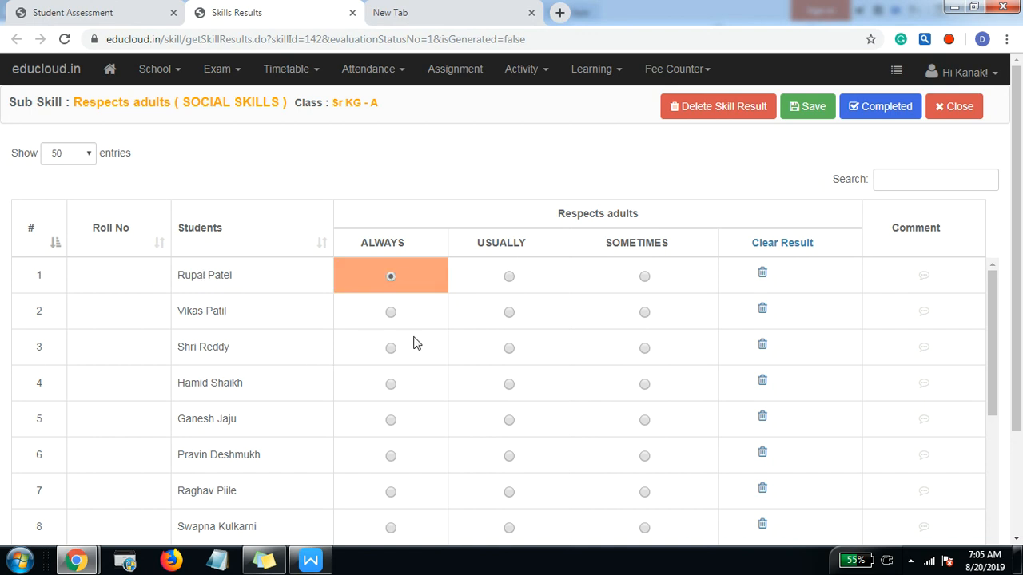
pyautogui.click(510, 313)
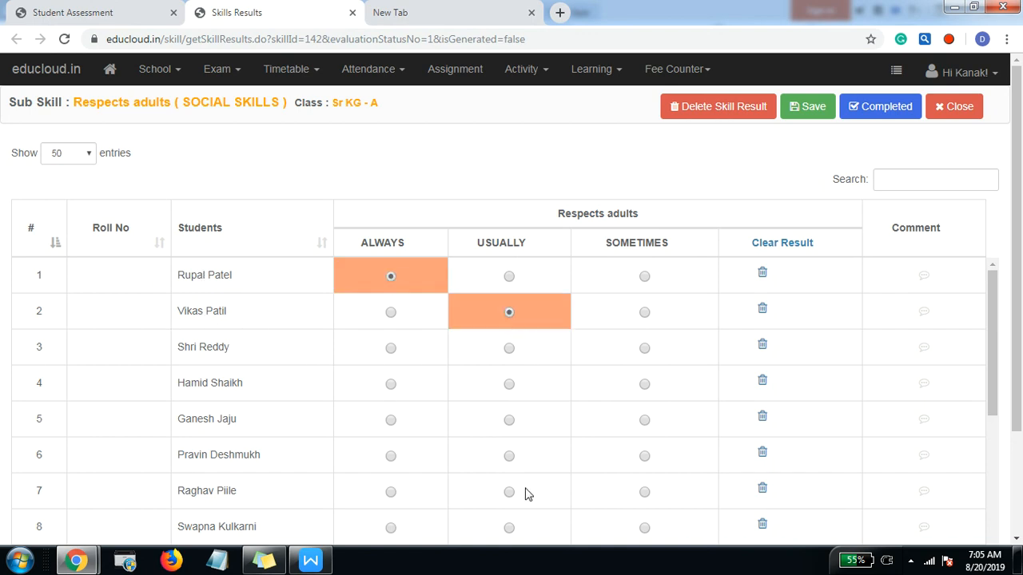
pyautogui.click(390, 349)
pyautogui.click(644, 385)
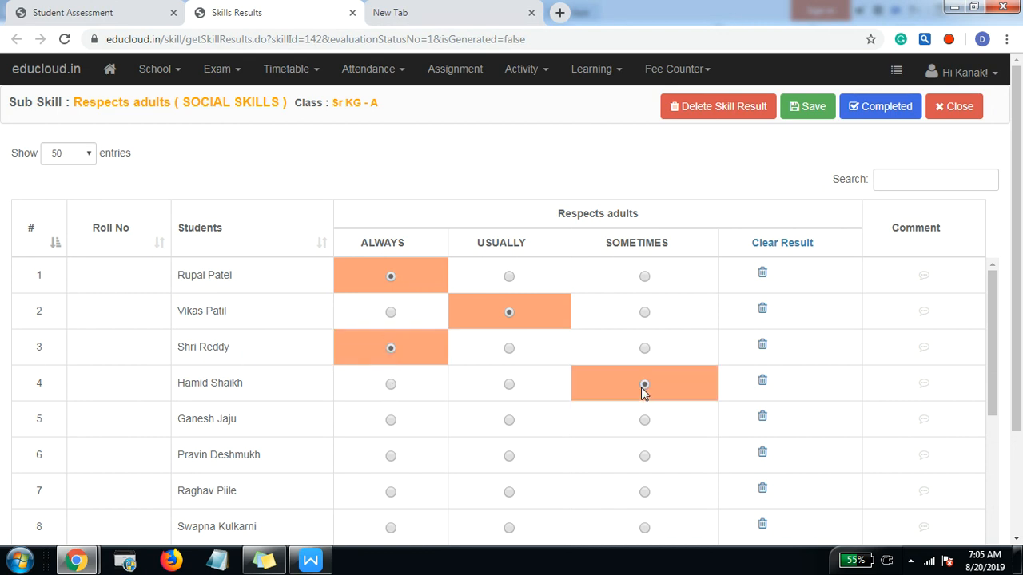
pyautogui.click(644, 420)
pyautogui.click(509, 457)
# Step: Rate students 7, 8 and 12 on Respects adults as USUALLY, SOMETIMES and ALWAYS, and save the results
pyautogui.scroll(-1, 509, 459)
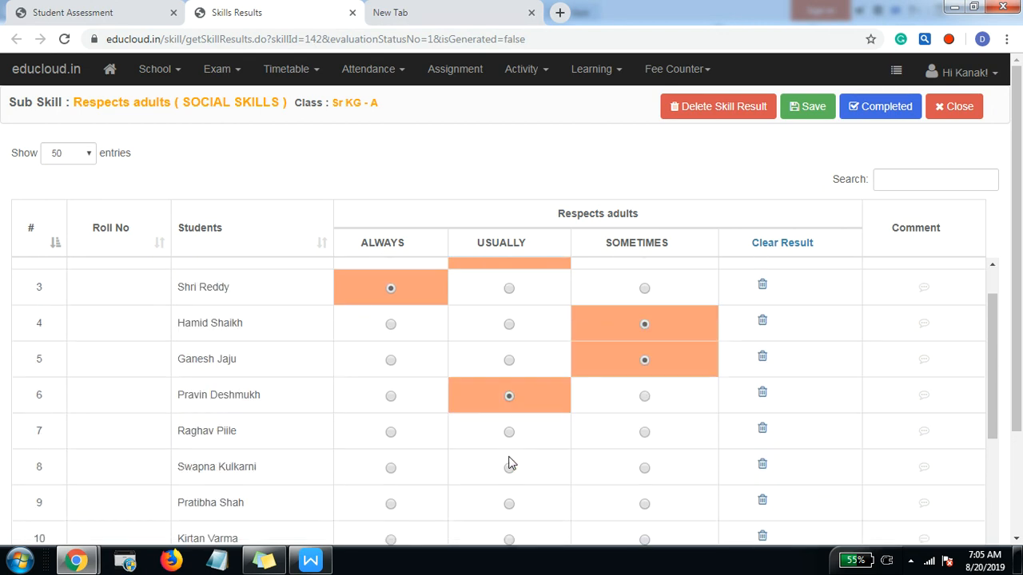
pyautogui.click(509, 416)
pyautogui.click(510, 453)
pyautogui.click(644, 453)
pyautogui.scroll(-3, 626, 466)
pyautogui.click(391, 373)
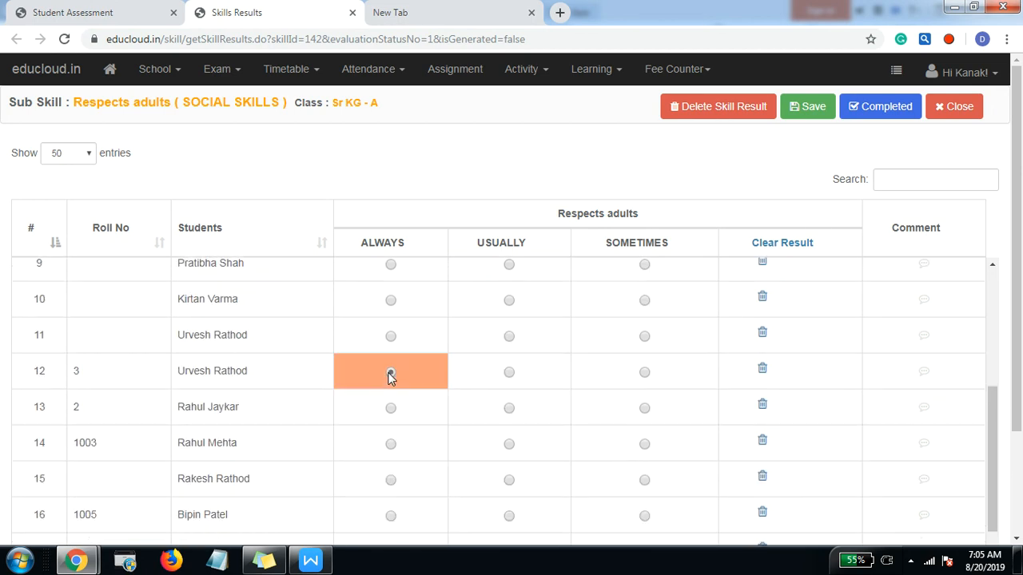
pyautogui.scroll(5, 438, 451)
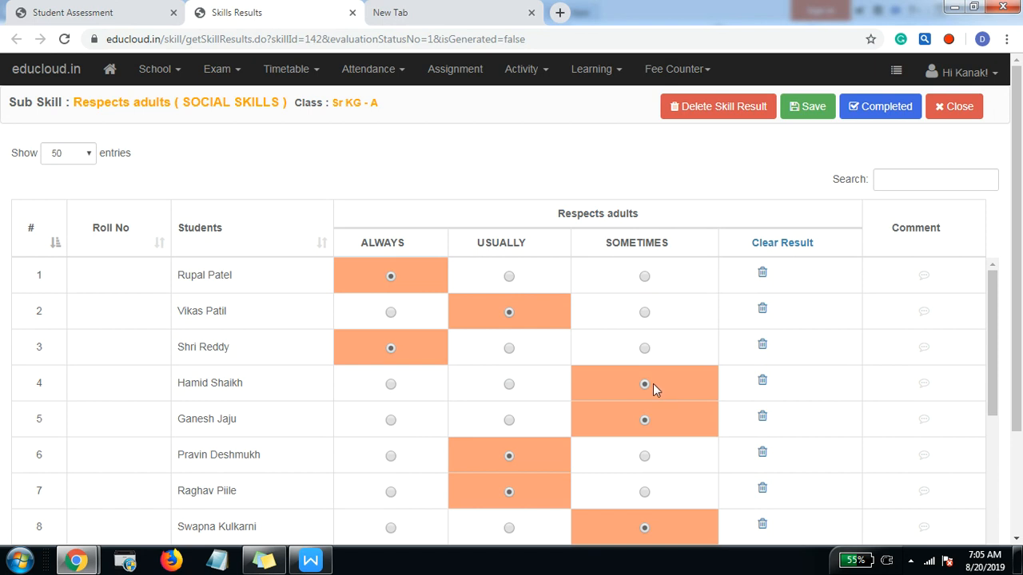
pyautogui.click(810, 110)
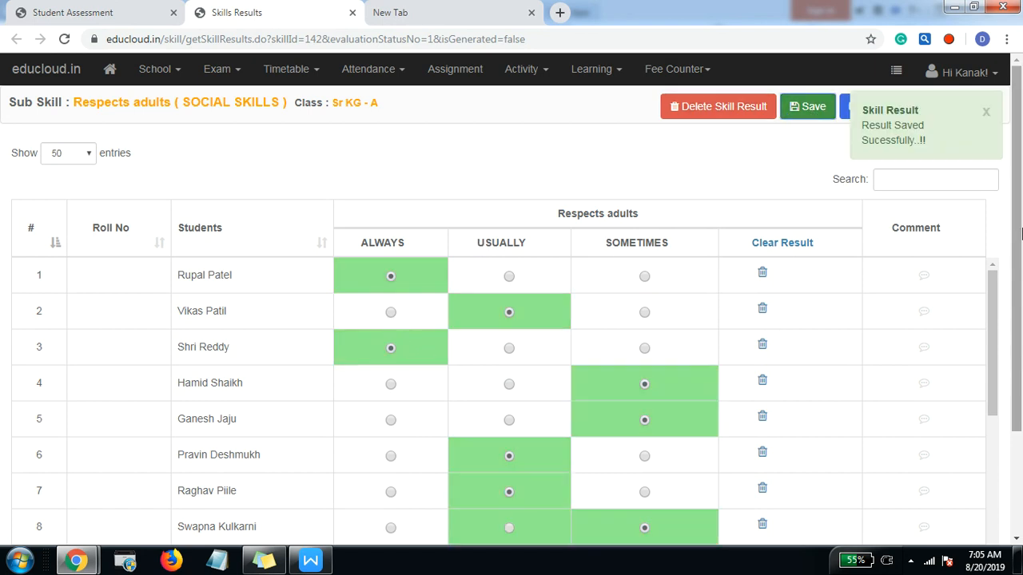
pyautogui.click(986, 112)
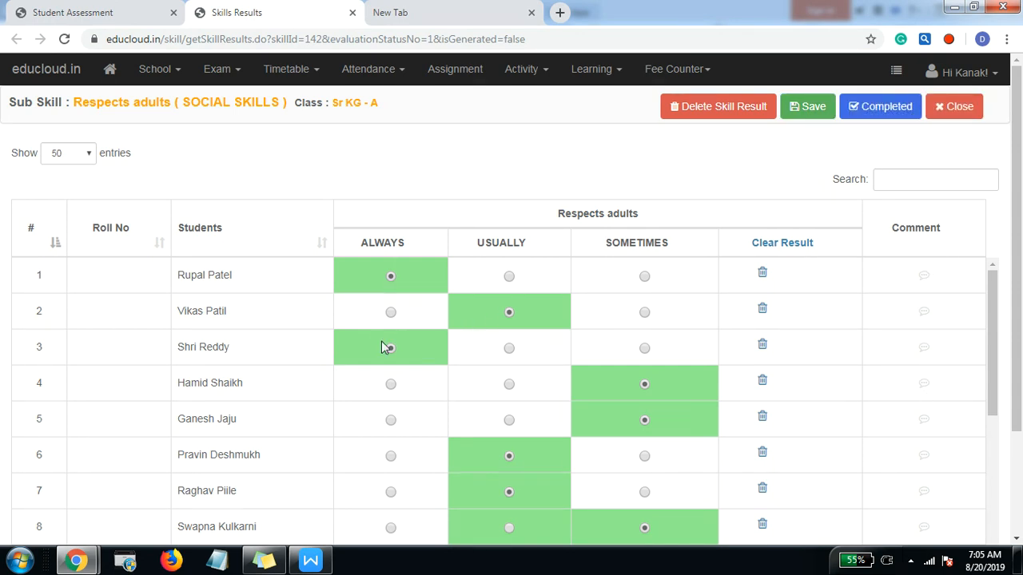
# Step: Clear the first student's Respects adults result, rate that student USUALLY instead, and save
pyautogui.moveTo(178, 275); pyautogui.dragTo(261, 277)
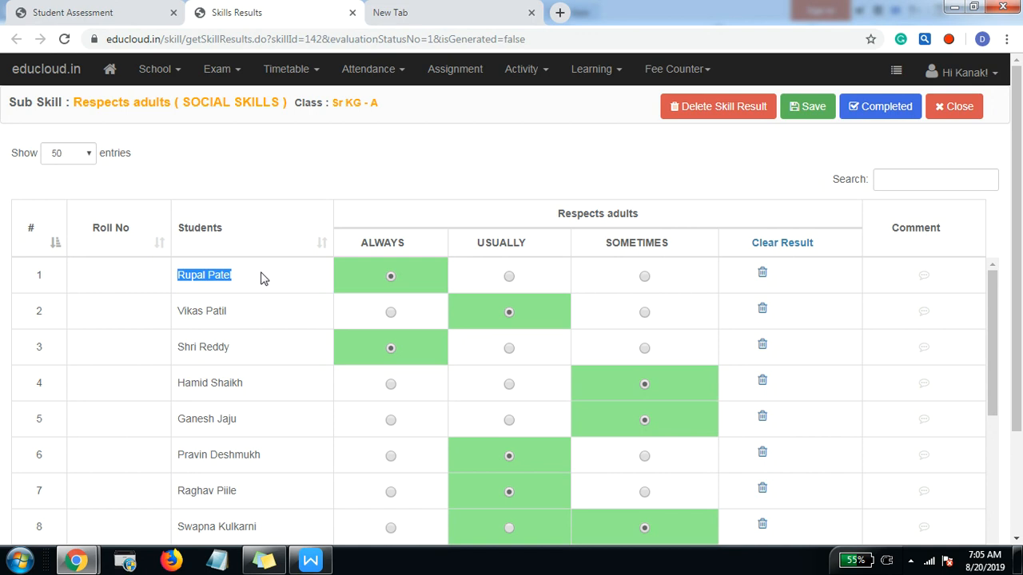
pyautogui.click(762, 274)
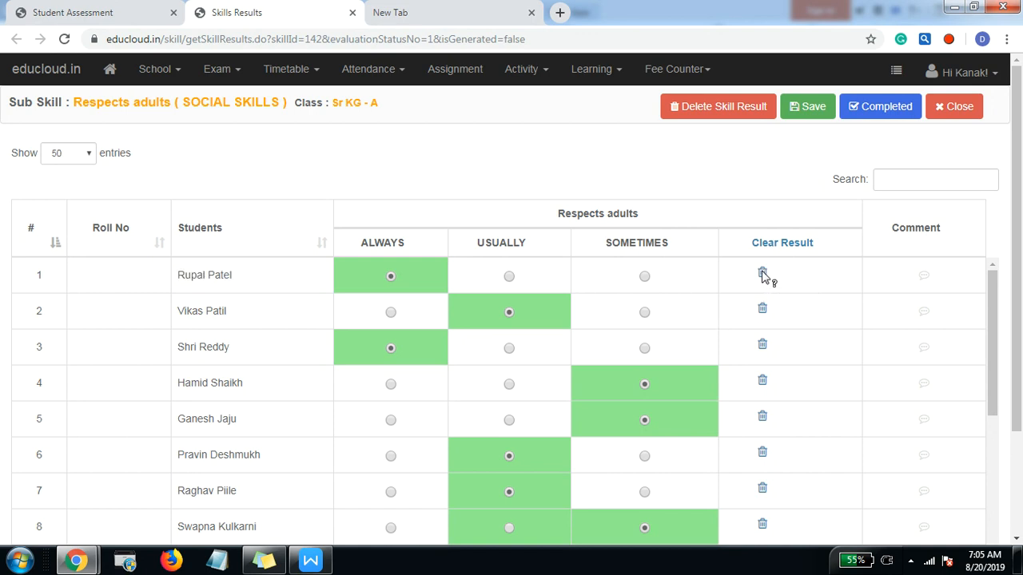
pyautogui.click(509, 278)
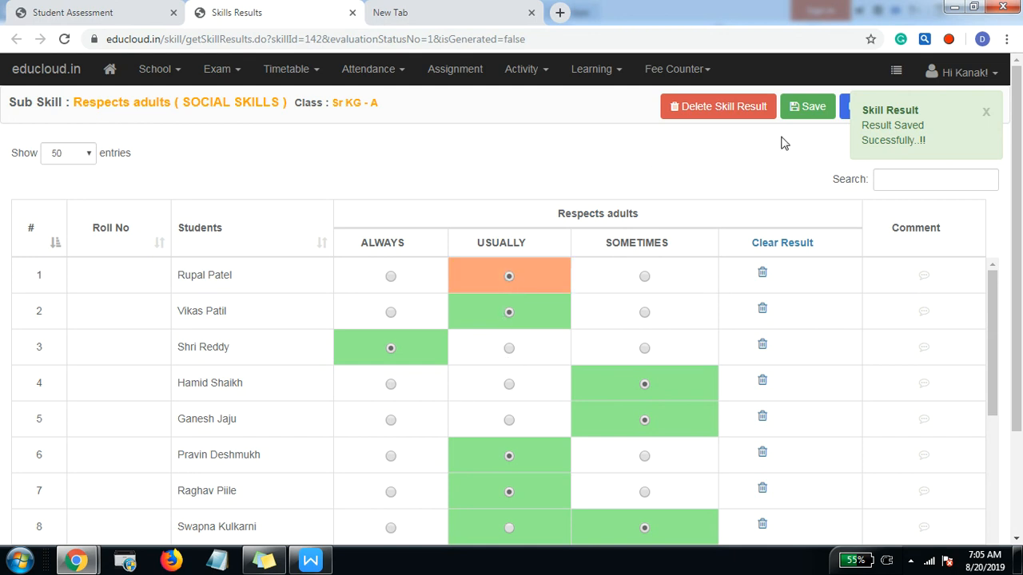
pyautogui.click(806, 106)
pyautogui.click(986, 112)
pyautogui.click(986, 112)
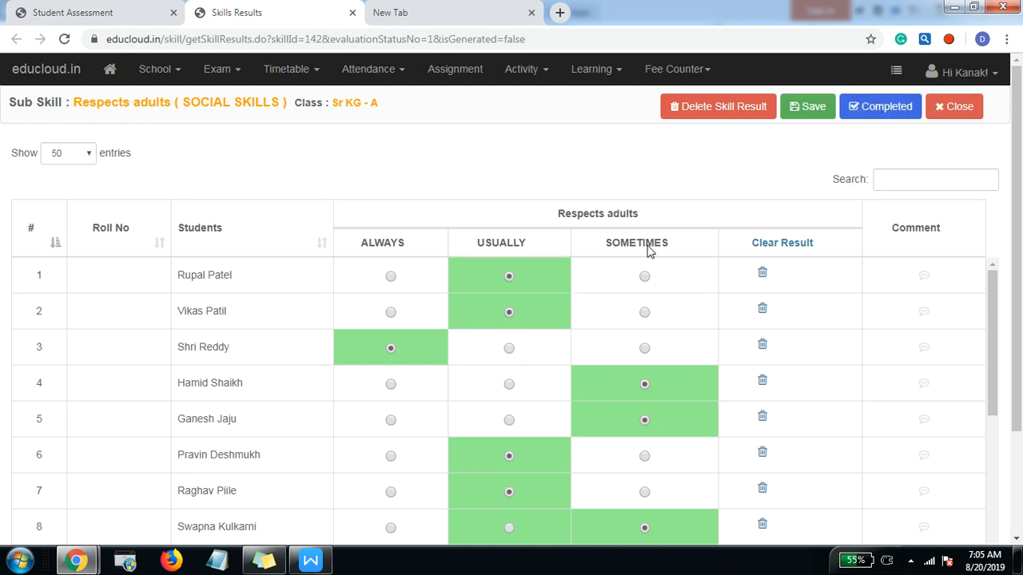
# Step: Close the Respects adults results and its observation summary
pyautogui.scroll(-7, 599, 413)
pyautogui.scroll(7, 599, 413)
pyautogui.click(957, 111)
pyautogui.click(918, 270)
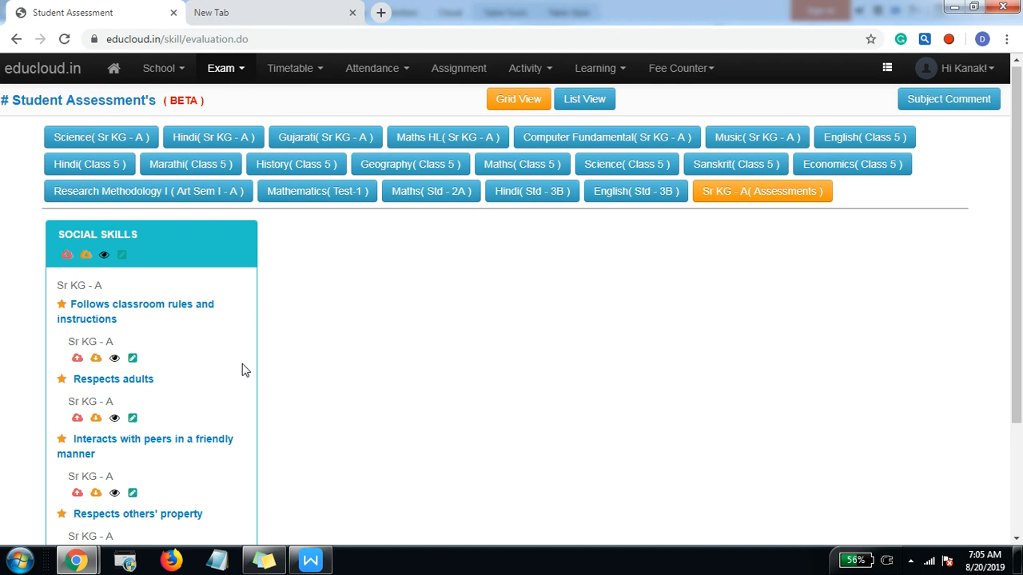
# Step: Create a combined result for observation number 1 of the parent assessment SOCIAL SKILLS
pyautogui.scroll(-2, 104, 399)
pyautogui.scroll(2, 98, 440)
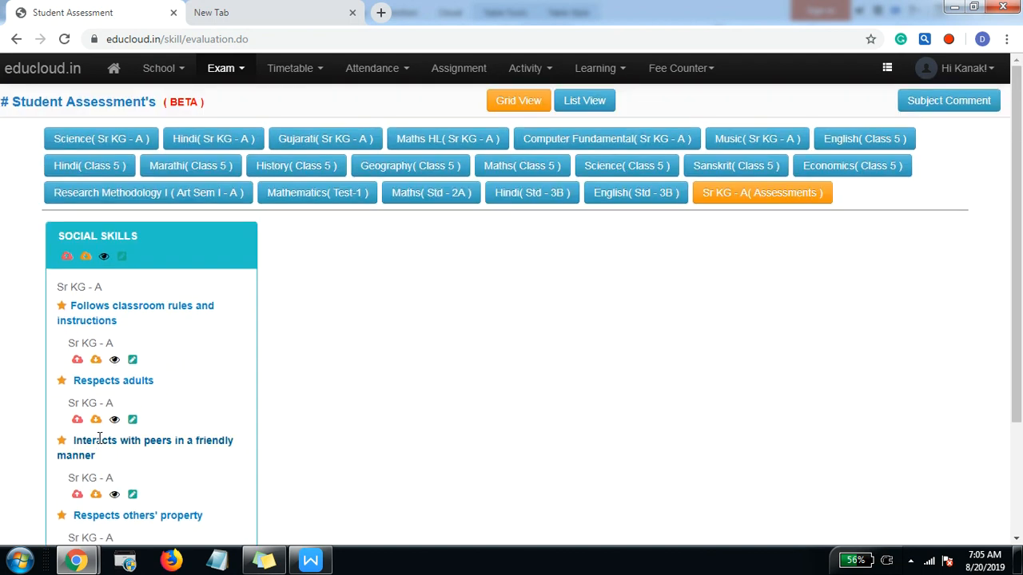
pyautogui.click(123, 257)
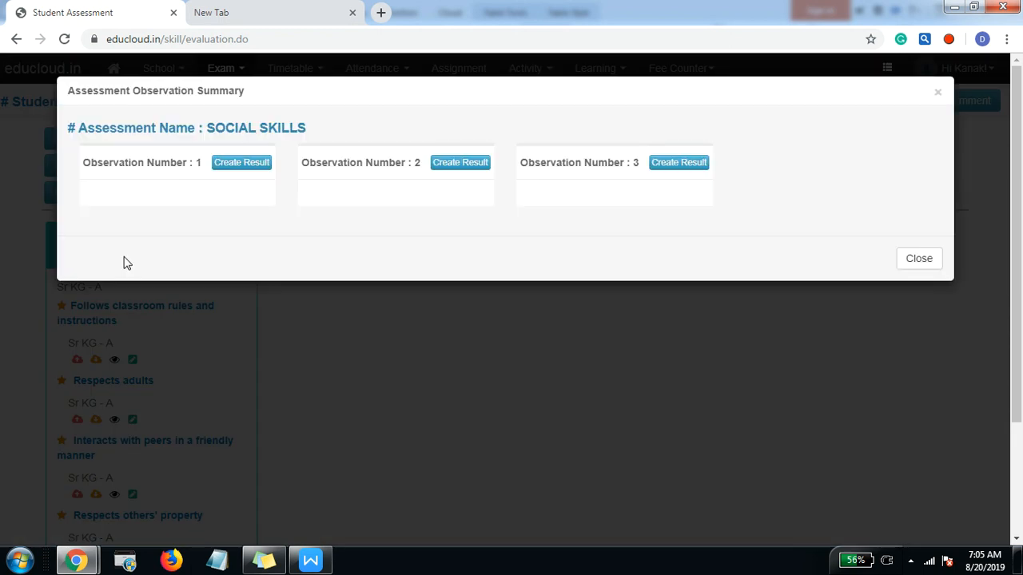
pyautogui.click(242, 168)
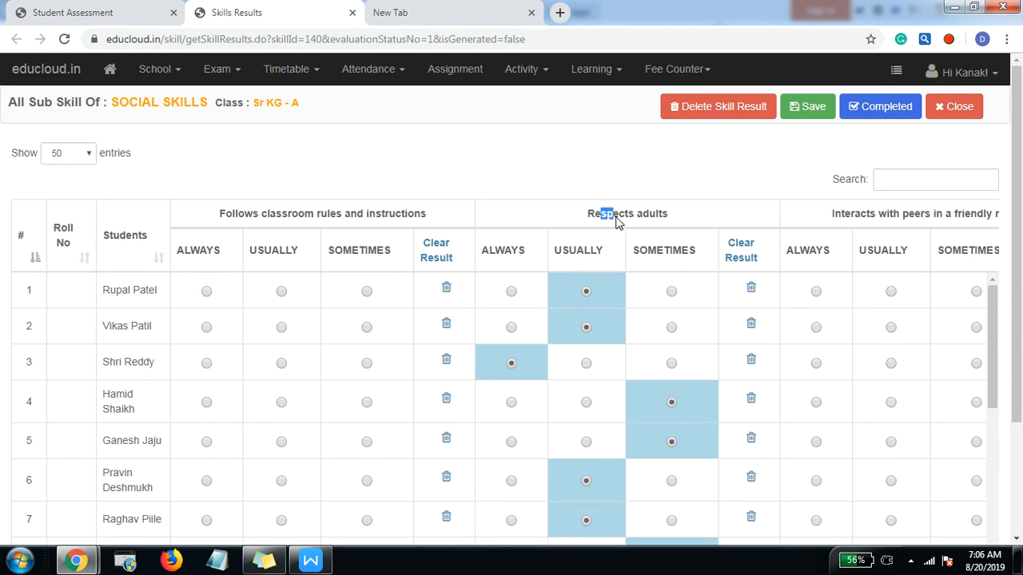
# Step: Look through the child skill columns and rate student 6 USUALLY for Respects others' property
pyautogui.moveTo(292, 213); pyautogui.dragTo(431, 214)
pyautogui.moveTo(599, 214); pyautogui.dragTo(627, 217)
pyautogui.moveTo(847, 220); pyautogui.dragTo(941, 198)
pyautogui.scroll(-2, 911, 204)
pyautogui.moveTo(469, 496); pyautogui.dragTo(772, 483)
pyautogui.click(630, 333)
pyautogui.scroll(2, 616, 354)
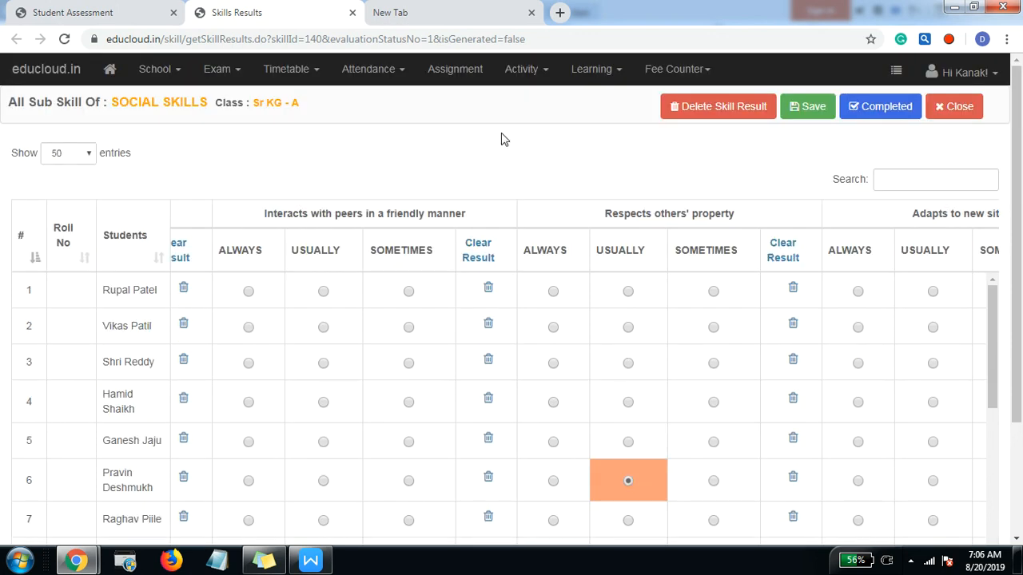
# Step: Review the remaining student rows and the Respects adults ratings in the combined SOCIAL SKILLS results
pyautogui.scroll(-8, 890, 516)
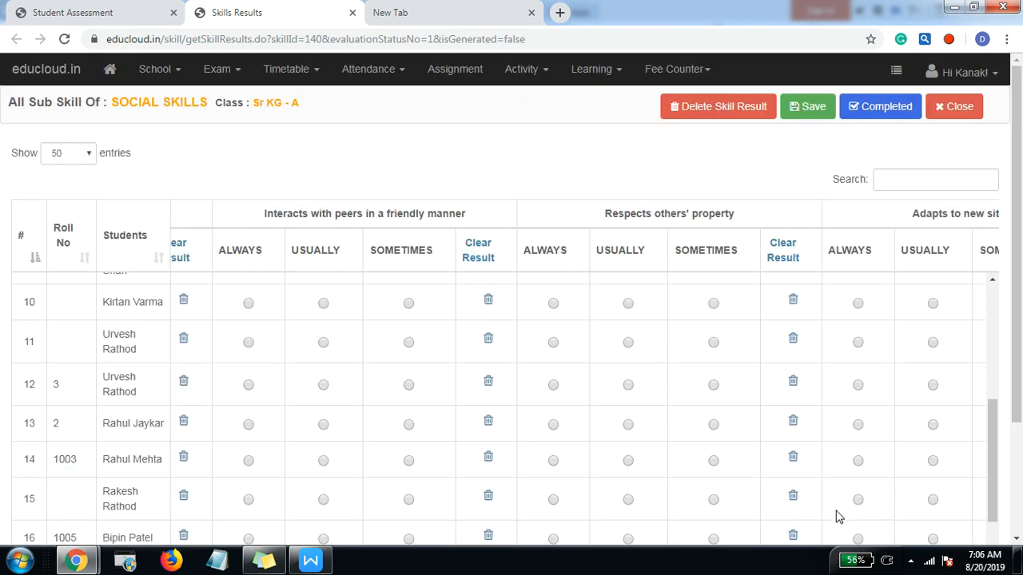
pyautogui.scroll(-2, 922, 445)
pyautogui.moveTo(801, 510); pyautogui.dragTo(441, 384)
pyautogui.scroll(10, 538, 317)
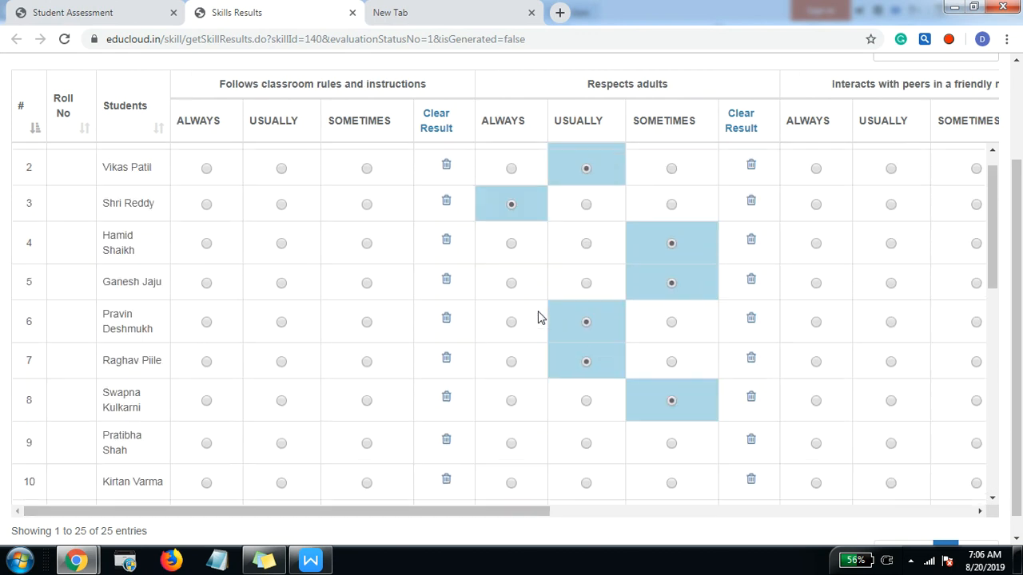
pyautogui.scroll(2, 561, 135)
pyautogui.scroll(1, 586, 176)
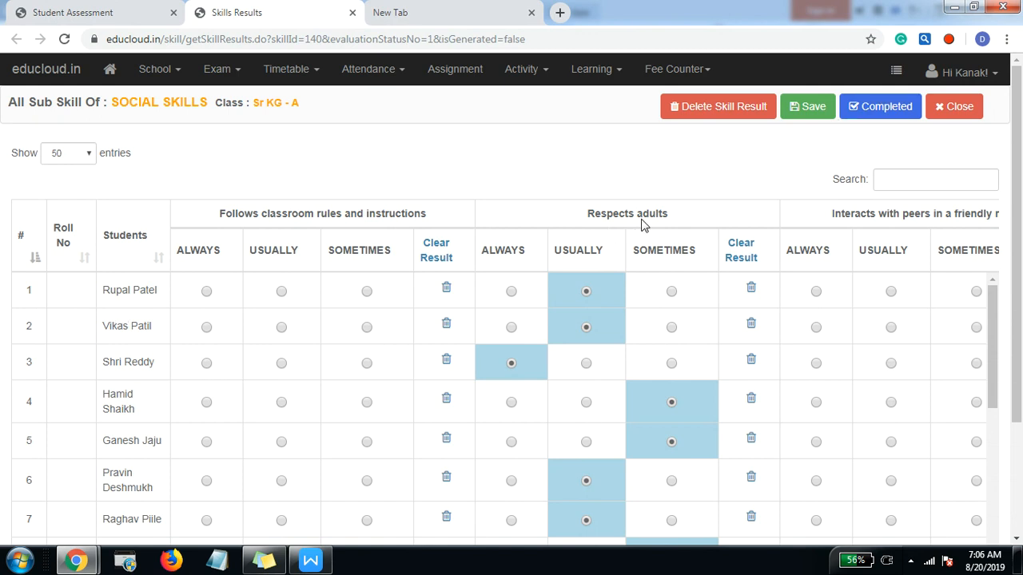
# Step: Rate students 1, 3 and 4 ALWAYS, USUALLY and SOMETIMES for following classroom rules, rate students 5 and 6 ALWAYS for peer interaction, and save
pyautogui.click(206, 291)
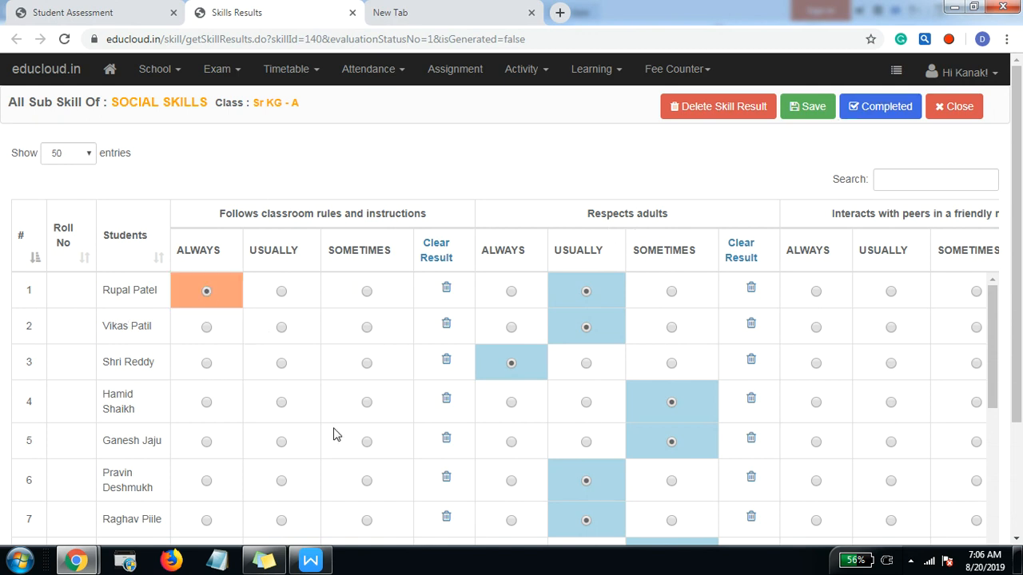
pyautogui.click(282, 365)
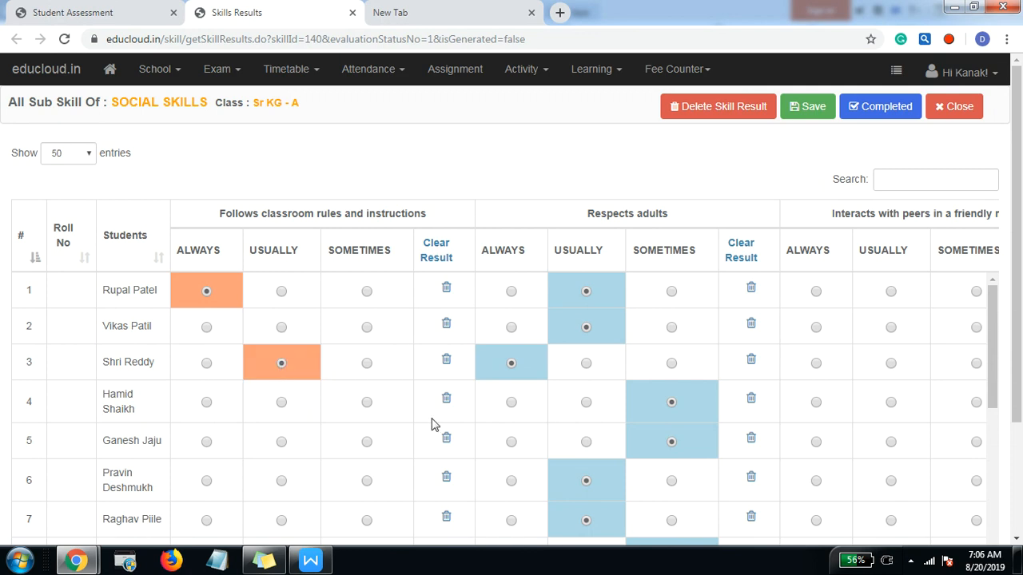
pyautogui.click(366, 403)
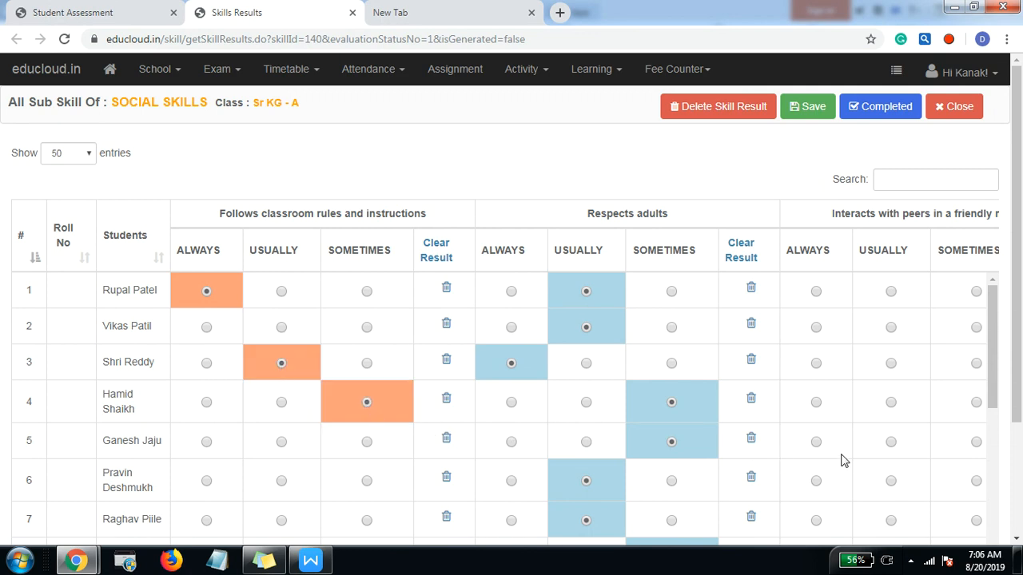
pyautogui.click(815, 443)
pyautogui.click(814, 480)
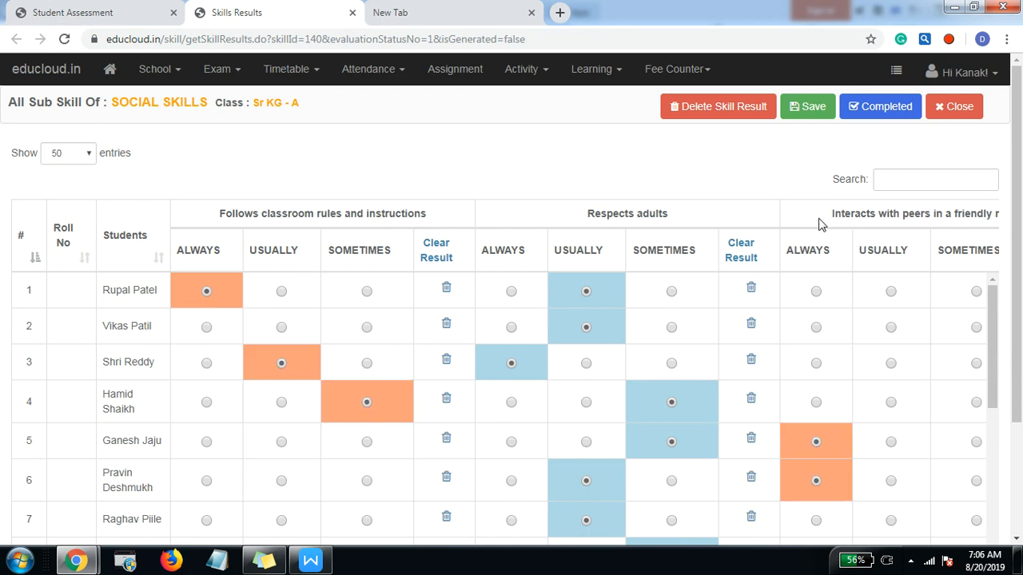
pyautogui.click(805, 111)
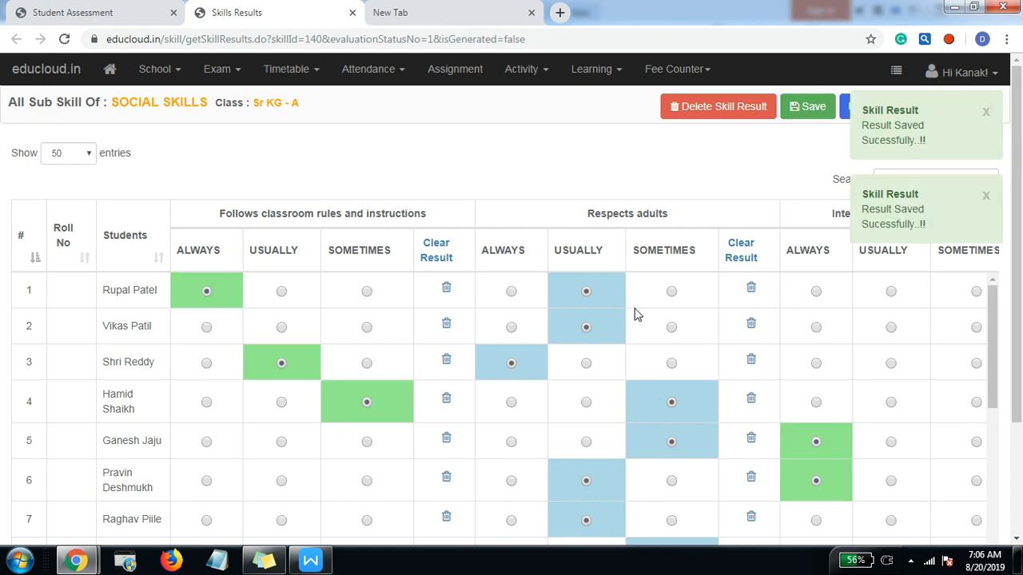
# Step: Dismiss both saved-result notifications and open the formative assessment results by student
pyautogui.click(986, 111)
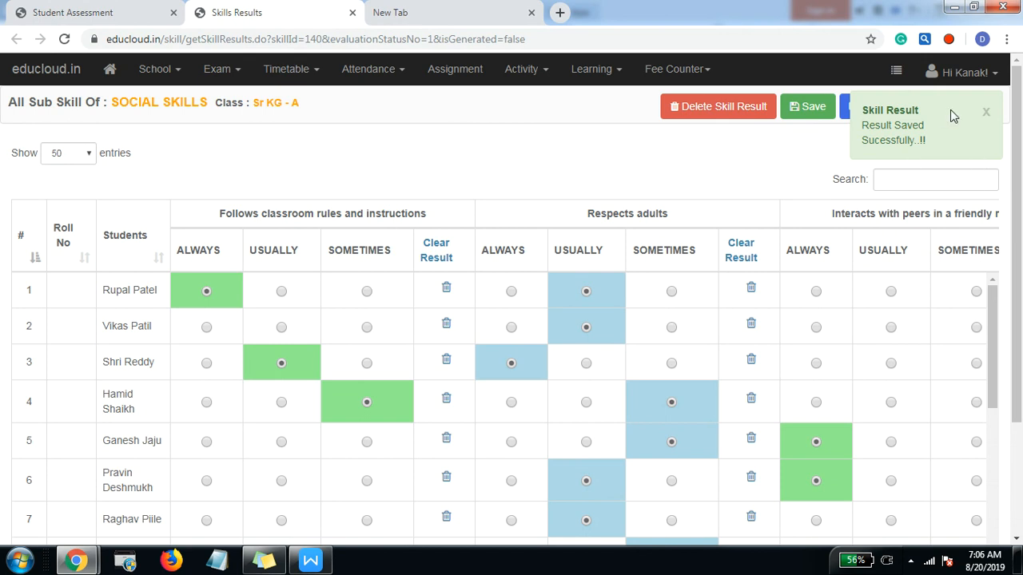
pyautogui.click(987, 115)
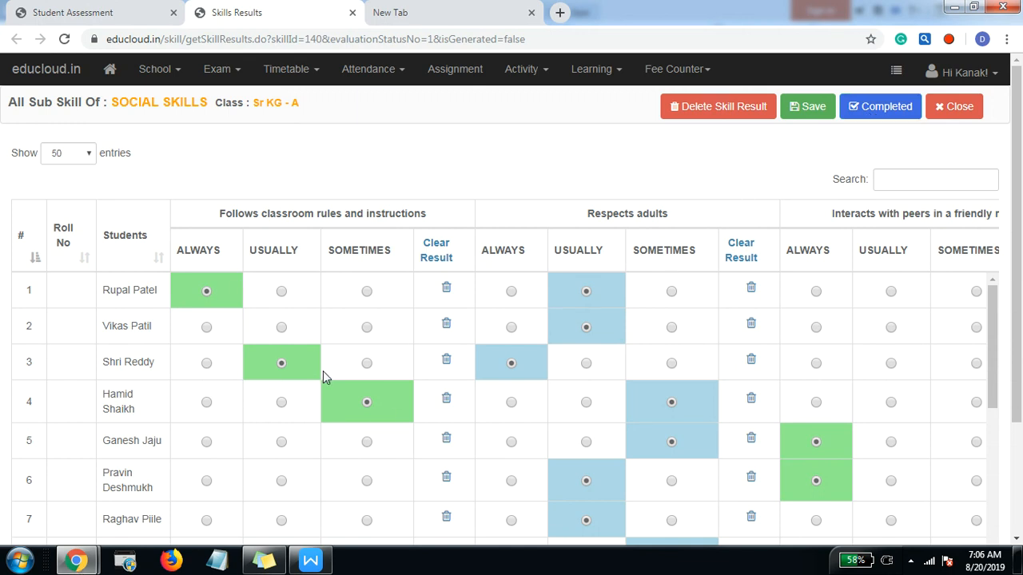
pyautogui.click(237, 70)
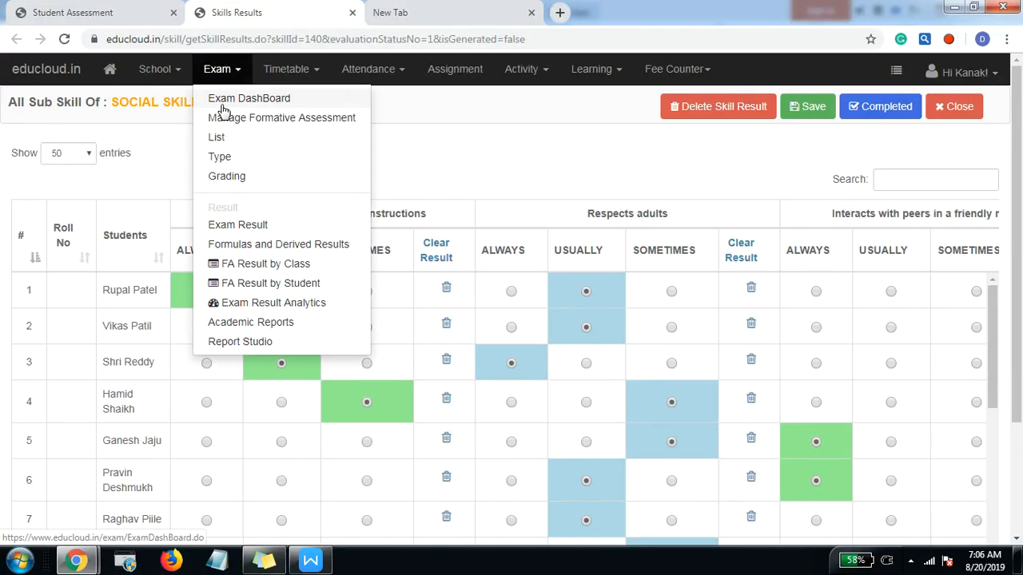
pyautogui.click(282, 284)
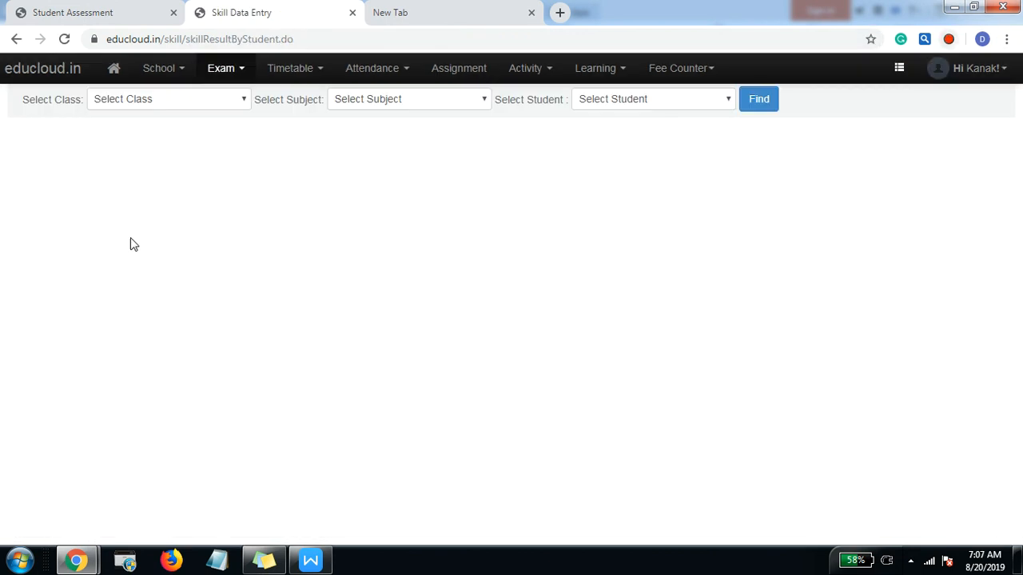
pyautogui.click(166, 104)
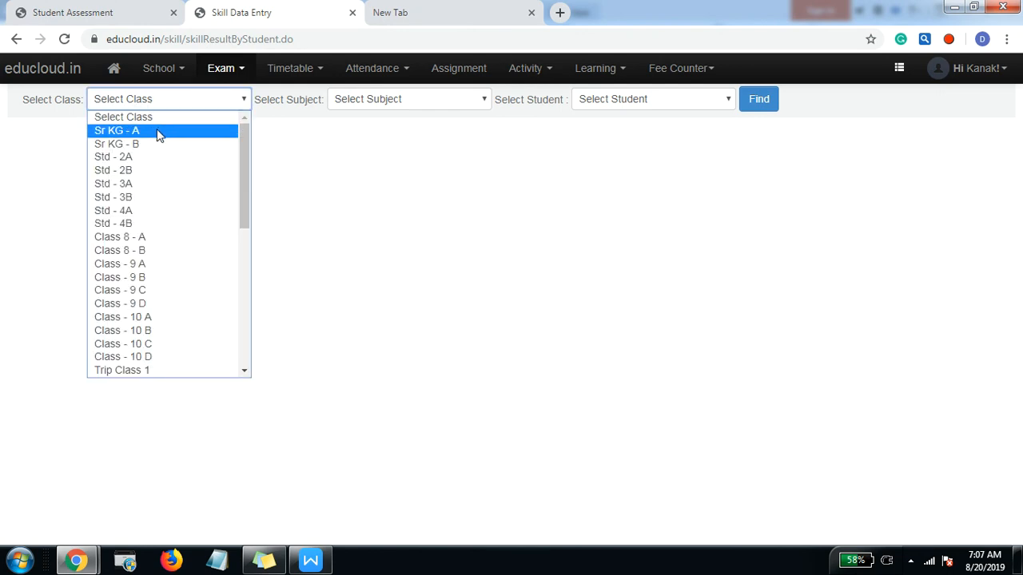
pyautogui.click(161, 132)
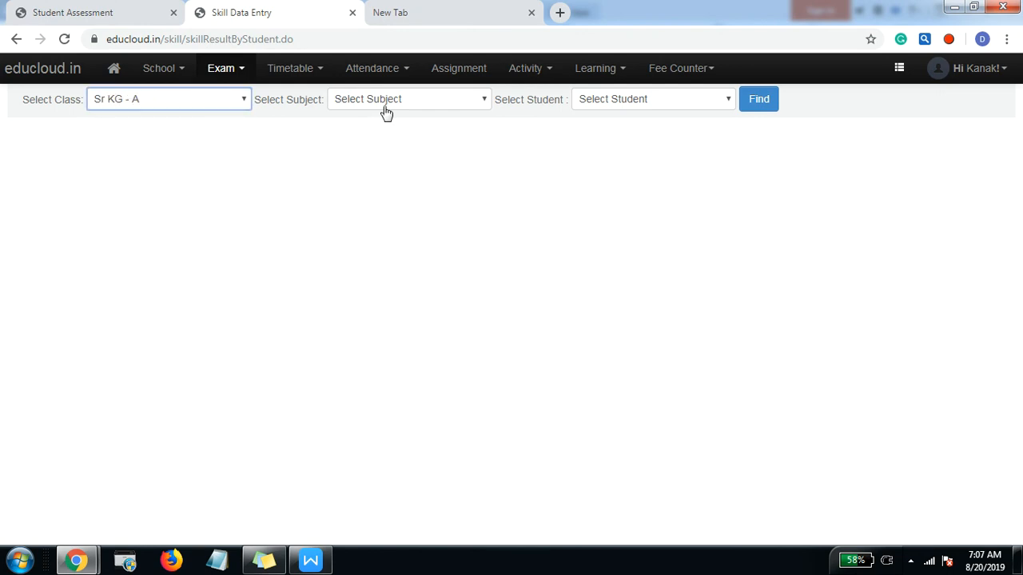
pyautogui.click(759, 107)
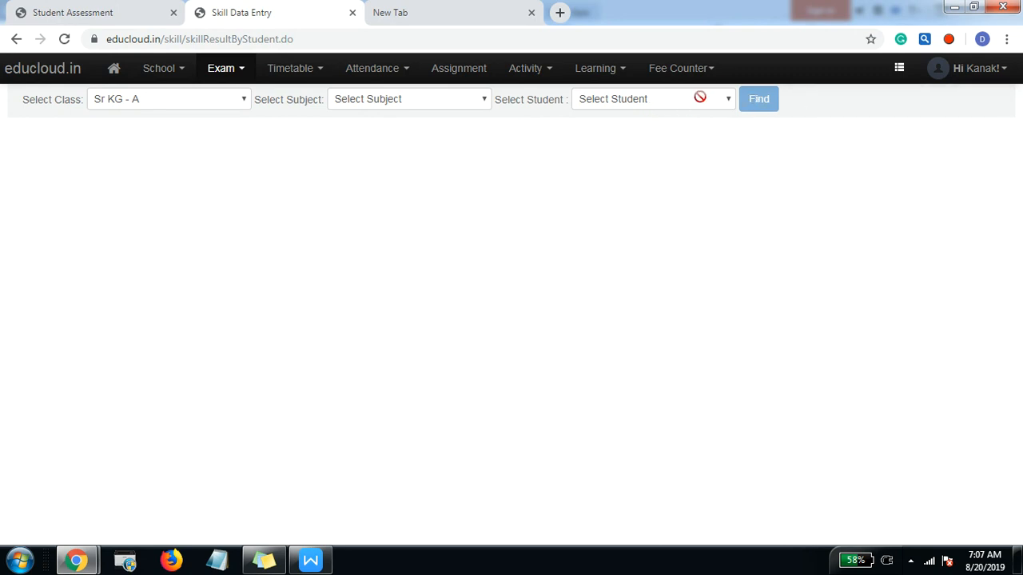
pyautogui.click(208, 70)
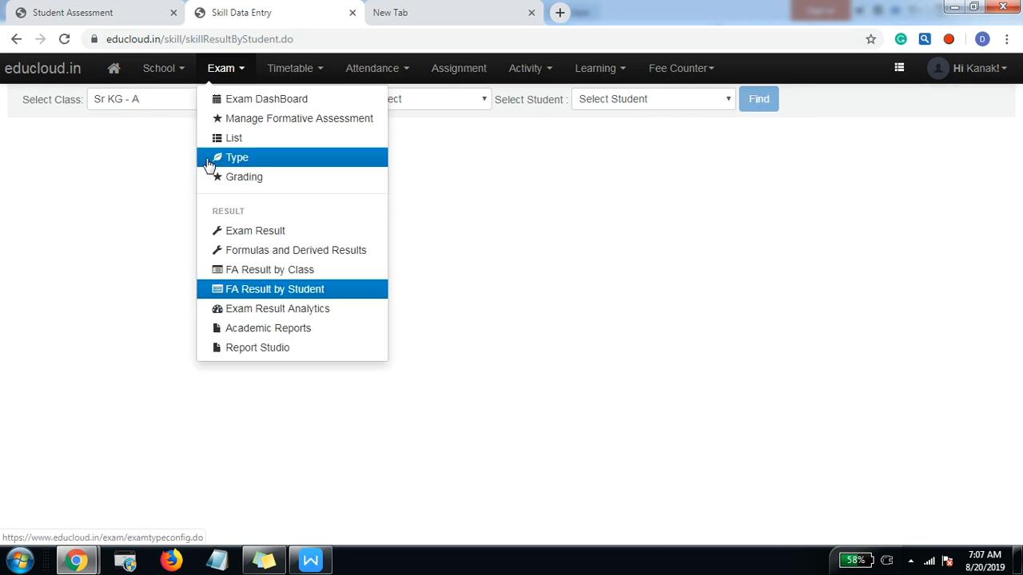
pyautogui.click(271, 293)
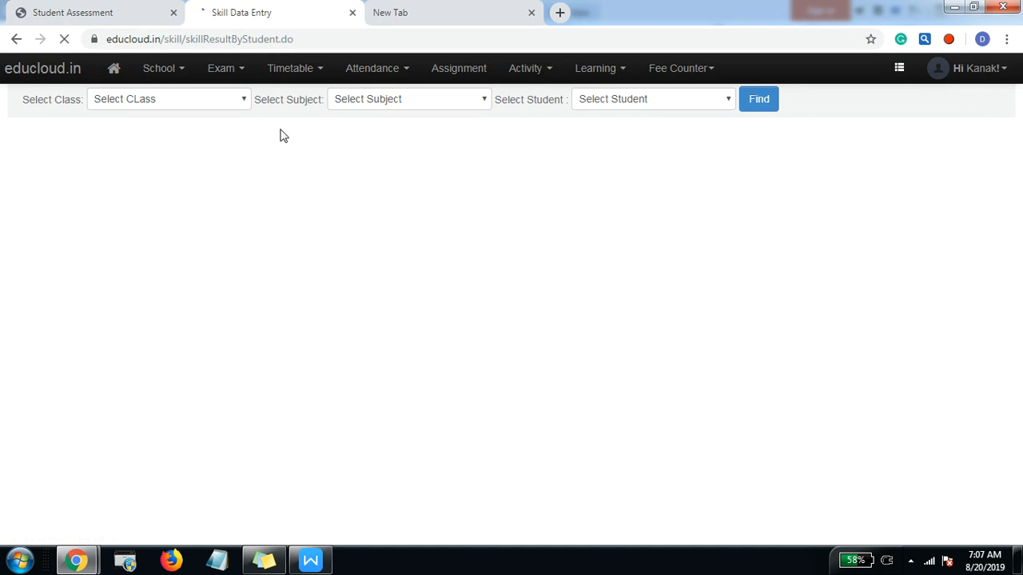
# Step: Find the skill results of the first listed student in class Sr KG - A and expand SOCIAL SKILLS
pyautogui.click(190, 108)
pyautogui.click(177, 132)
pyautogui.click(679, 105)
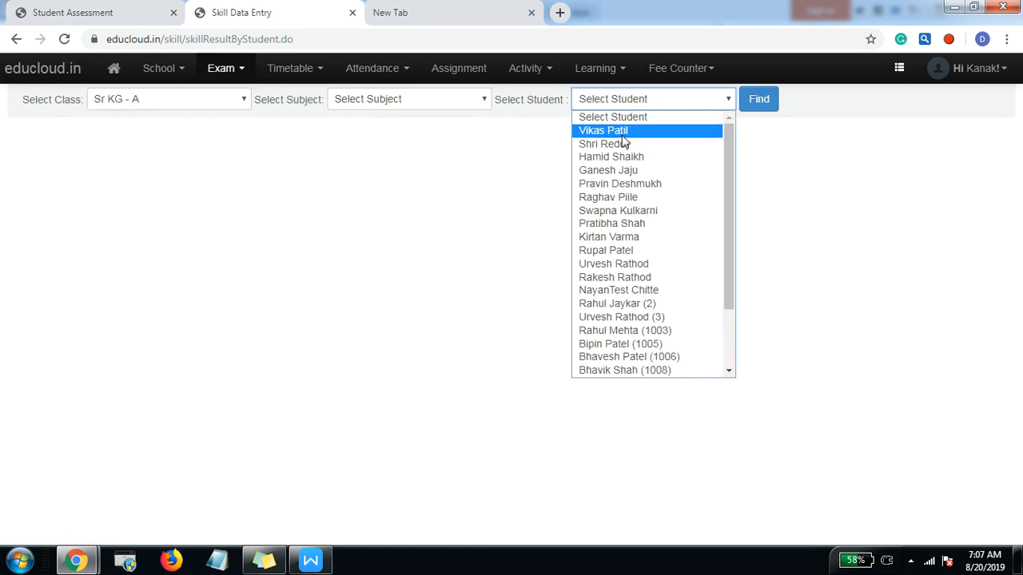
pyautogui.click(621, 133)
pyautogui.click(764, 107)
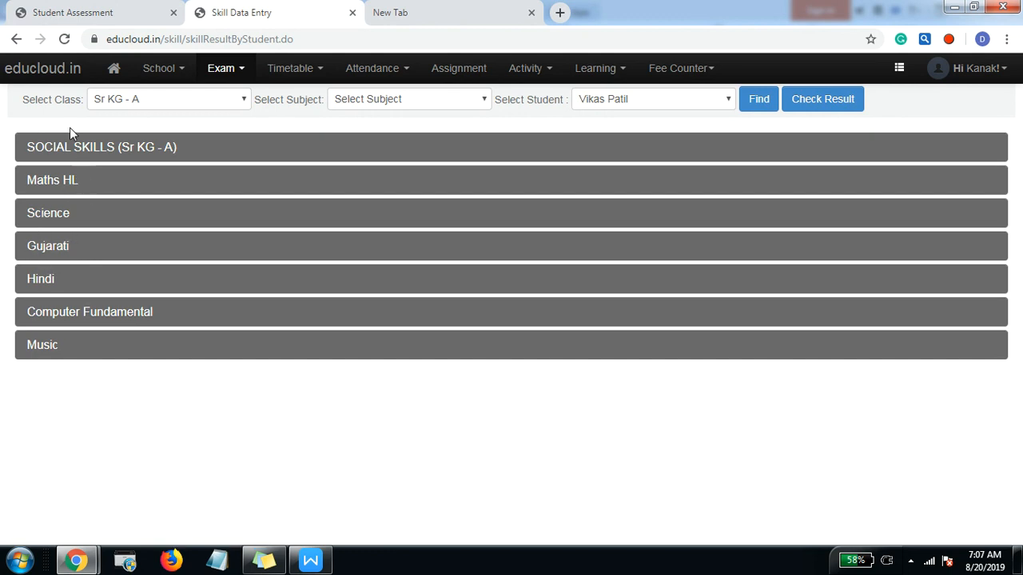
pyautogui.click(76, 155)
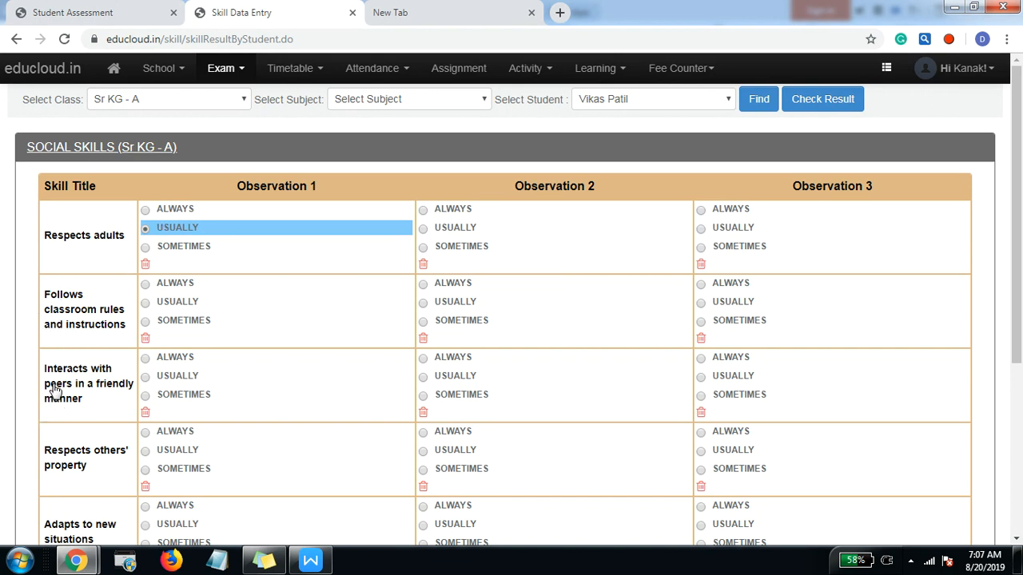
# Step: Rate Follows classroom rules and instructions USUALLY, ALWAYS and SOMETIMES for observations 1 to 3, and peer interaction USUALLY for observation 2
pyautogui.click(147, 304)
pyautogui.click(423, 376)
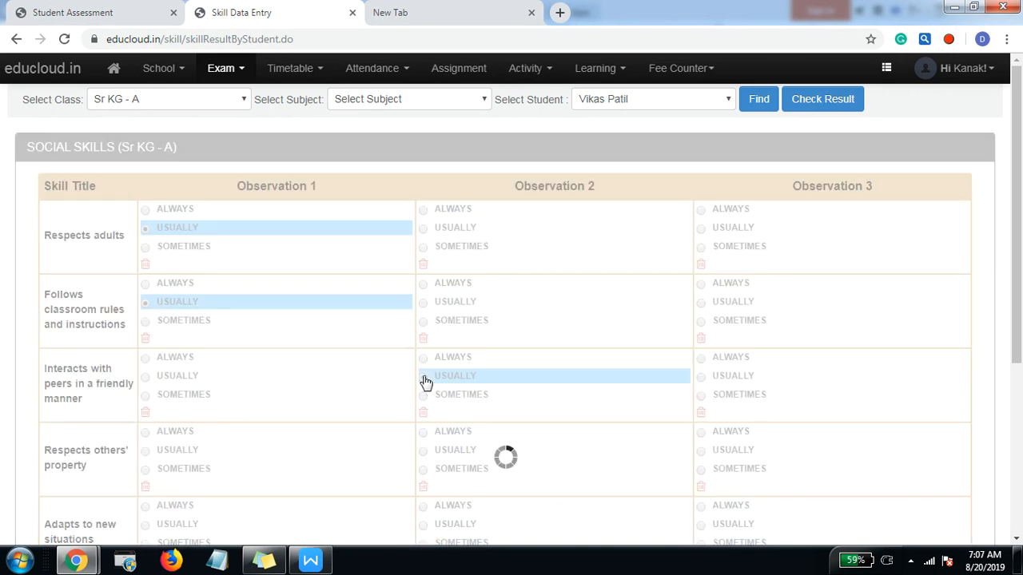
pyautogui.click(423, 285)
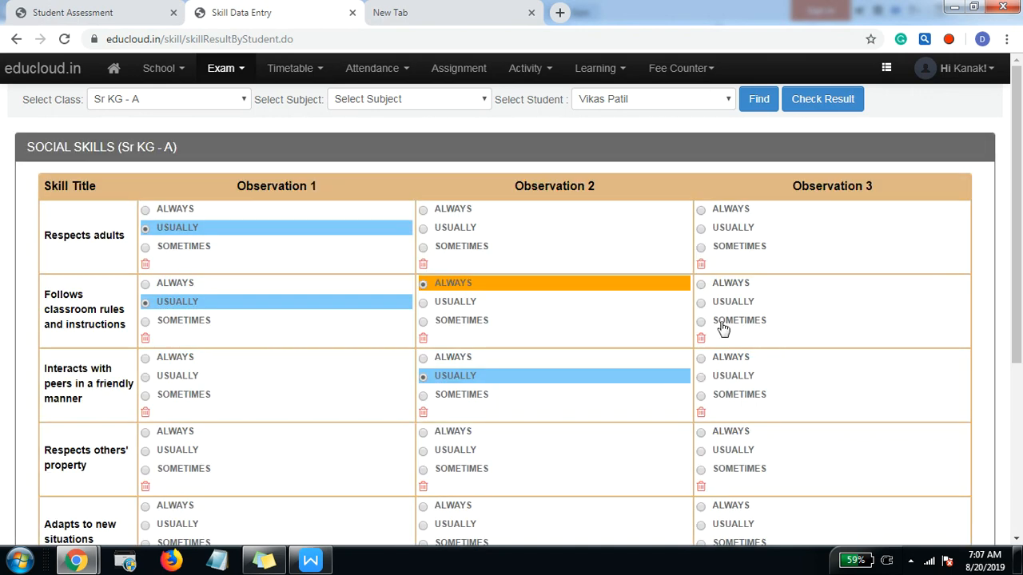
pyautogui.click(700, 323)
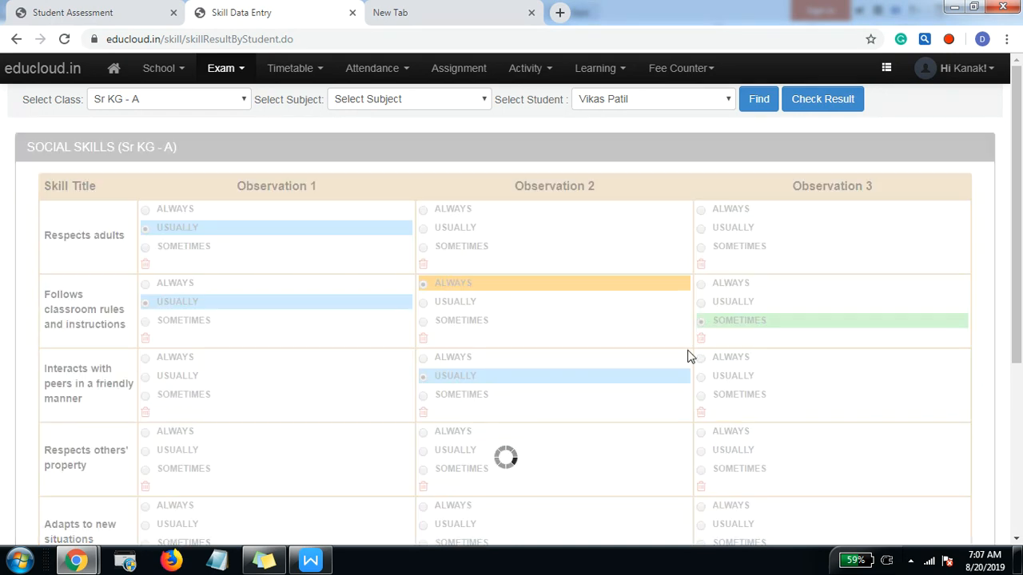
# Step: Rate the student USUALLY for Adapts to new situations in observation 1
pyautogui.scroll(-3, 543, 407)
pyautogui.click(146, 300)
pyautogui.scroll(3, 466, 402)
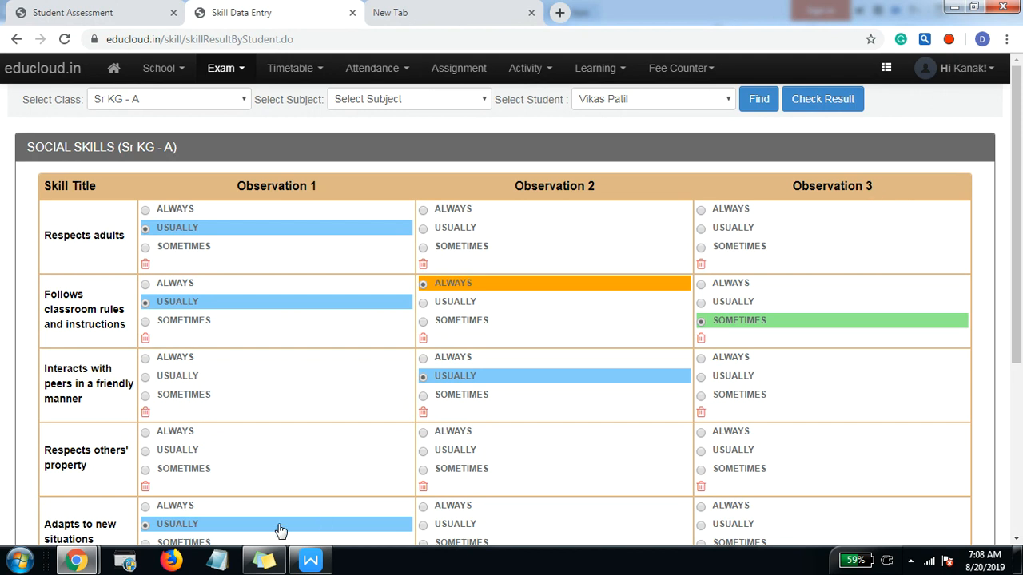
# Step: Set classroom rules to SOMETIMES in observation 2, rate peer interaction SOMETIMES in observation 1, and clear its observation 2 rating
pyautogui.click(424, 321)
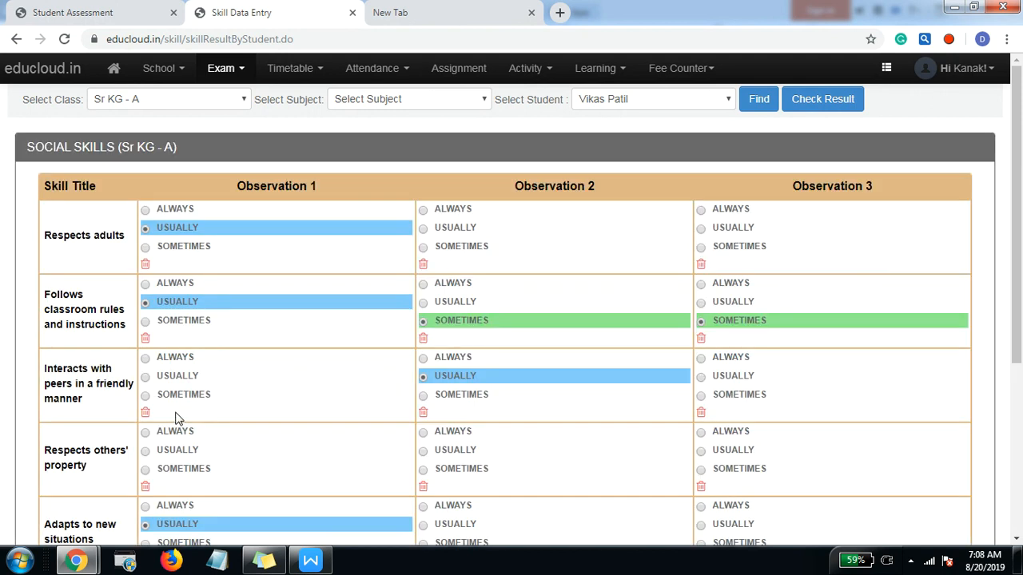
pyautogui.click(168, 393)
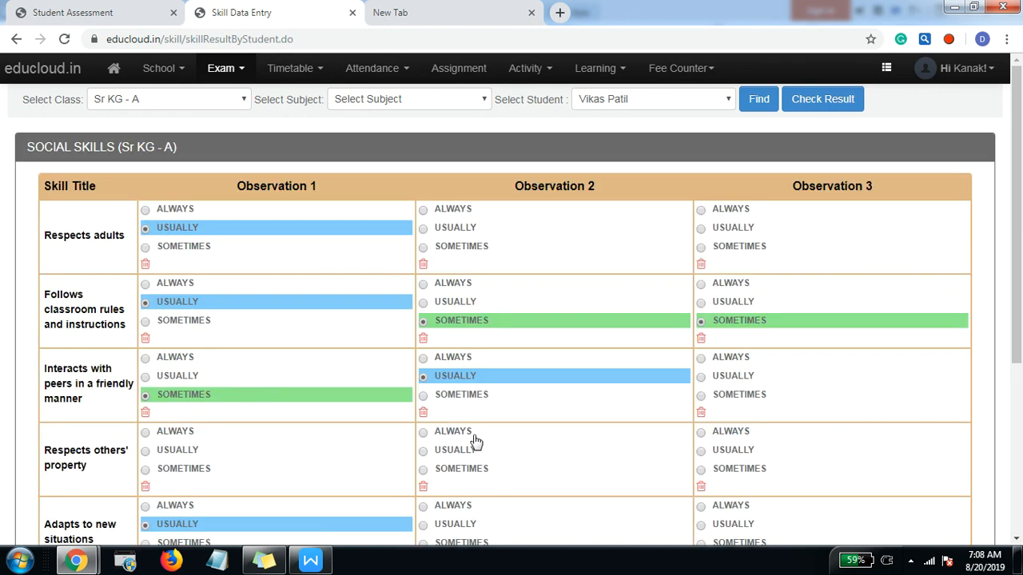
pyautogui.click(423, 414)
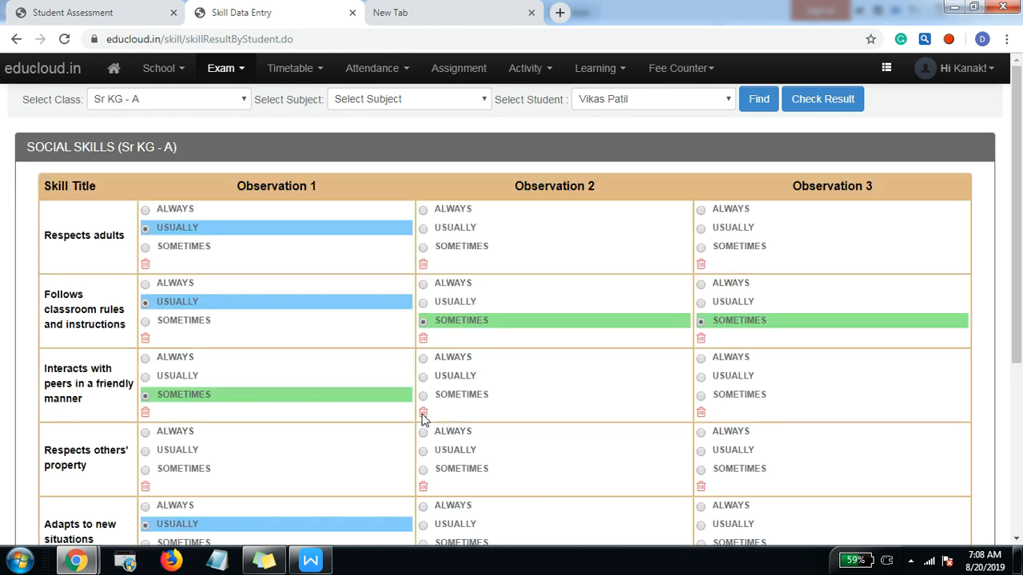
# Step: Look at the student's Maths HL skills and reopen the SOCIAL SKILLS ratings
pyautogui.click(156, 148)
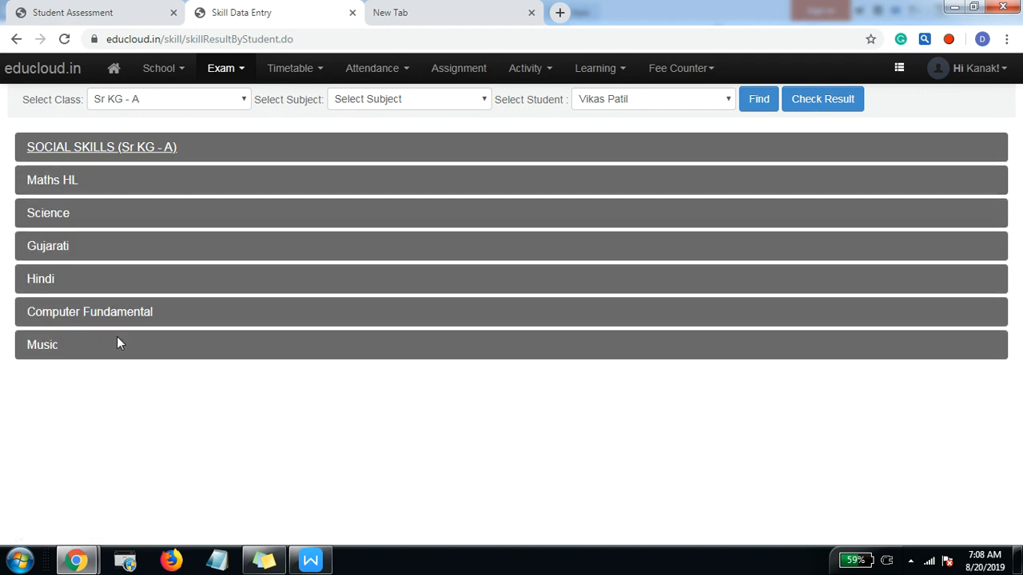
pyautogui.click(50, 182)
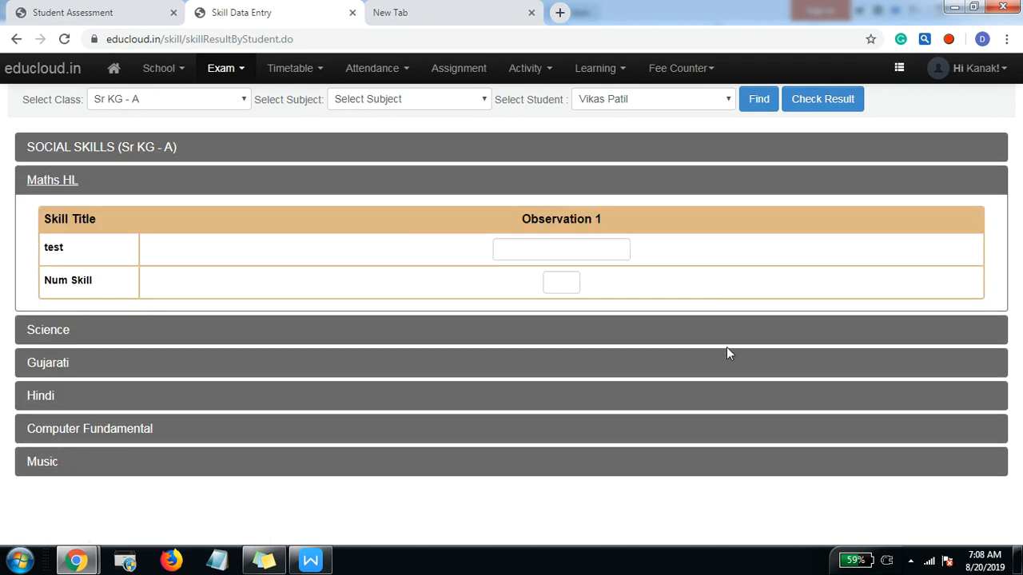
pyautogui.click(80, 151)
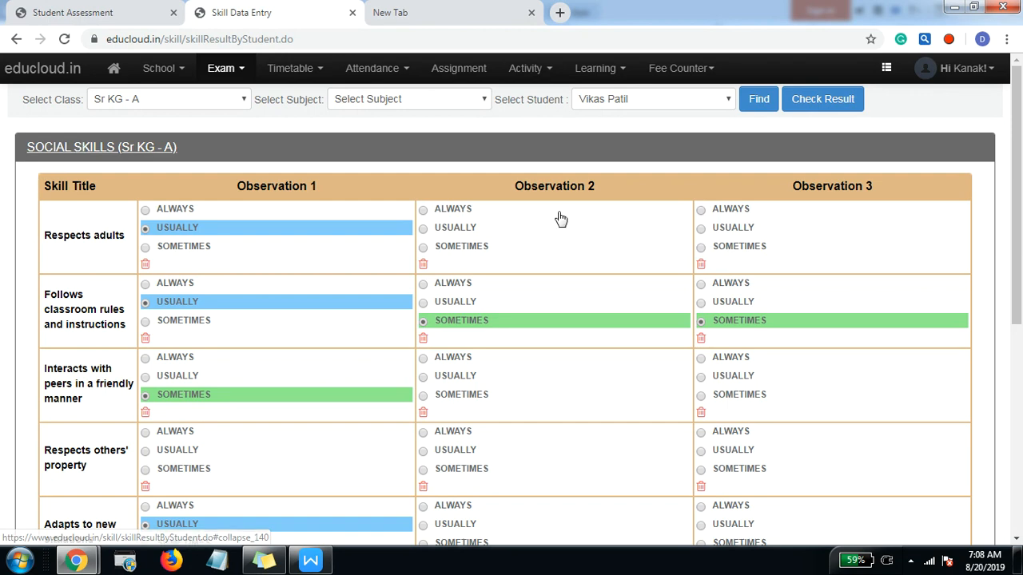
# Step: Switch to Writer, review the sample report's SOCIAL SKILLS, LANGUAGE and MATHEMATICS sections, and return to the browser
pyautogui.hotkey('alt', 'Tab')
pyautogui.moveTo(312, 224); pyautogui.dragTo(399, 235)
pyautogui.click(435, 336)
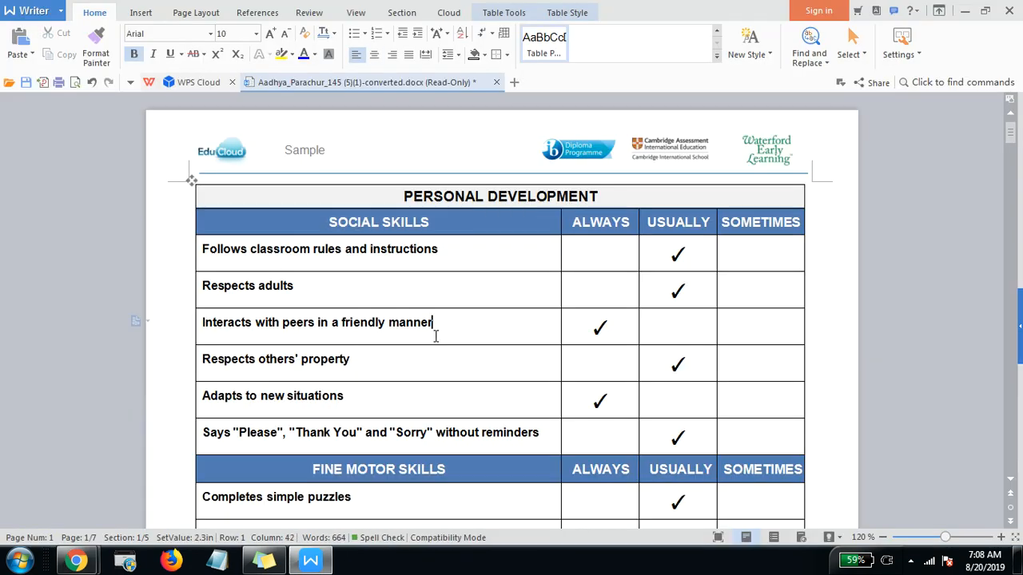
pyautogui.scroll(-20, 420, 331)
pyautogui.scroll(8, 420, 331)
pyautogui.scroll(-15, 424, 322)
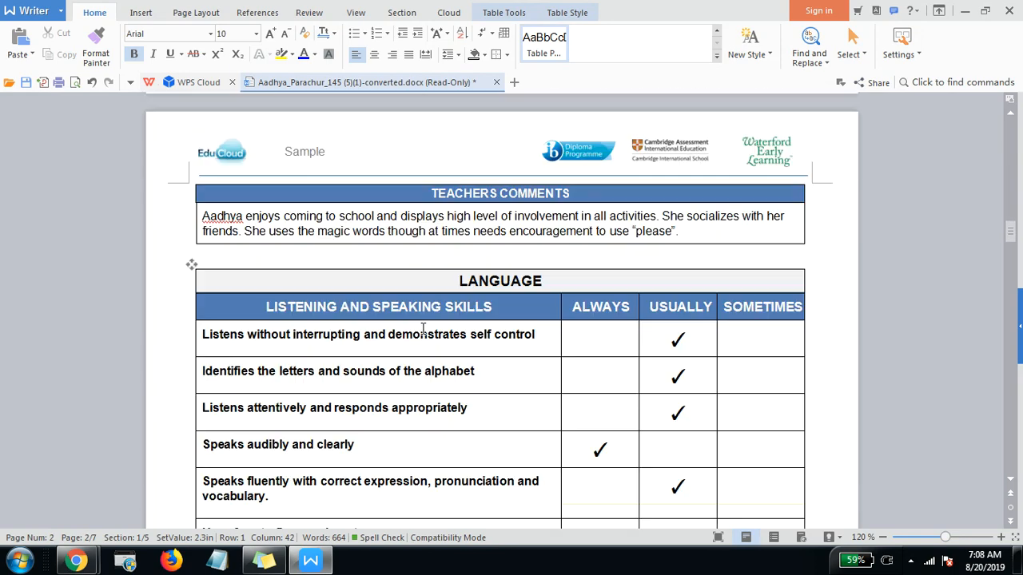
pyautogui.scroll(-12, 423, 330)
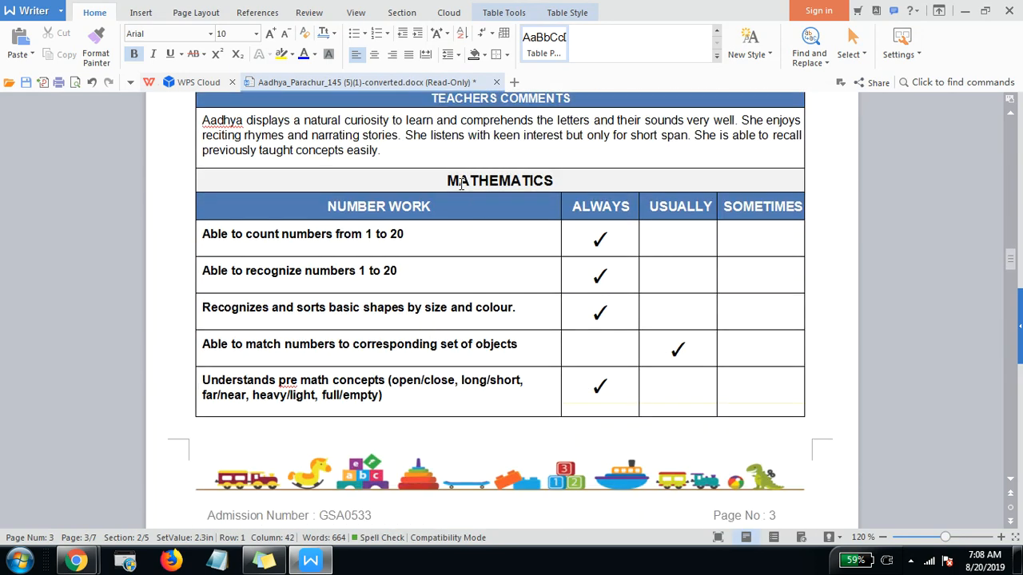
pyautogui.moveTo(433, 187); pyautogui.dragTo(603, 179)
pyautogui.click(602, 180)
pyautogui.hotkey('alt', 'Tab')
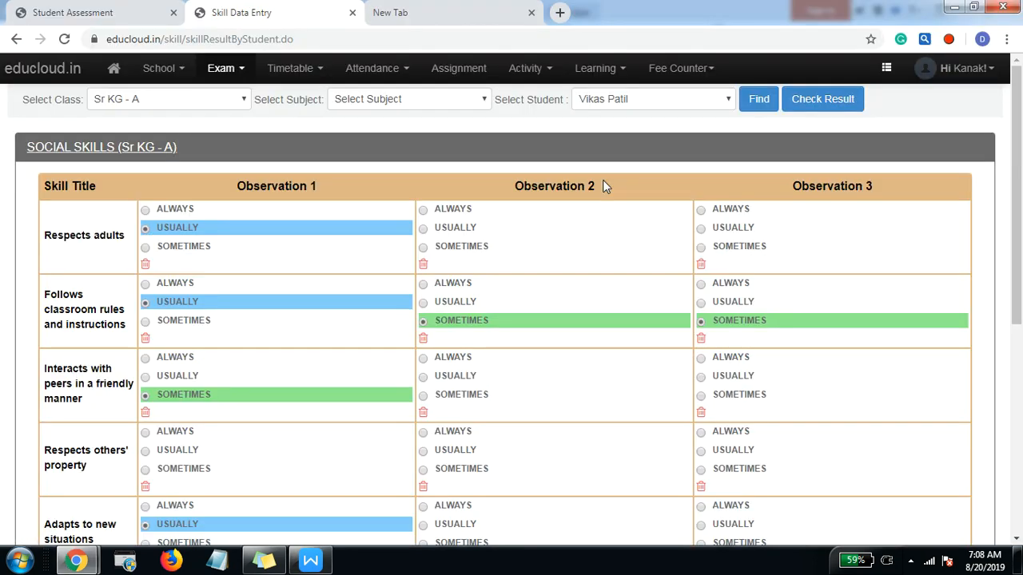
# Step: Start a new class assessment in formative assessment management, with the standard filter set to Sr KG - A
pyautogui.click(242, 73)
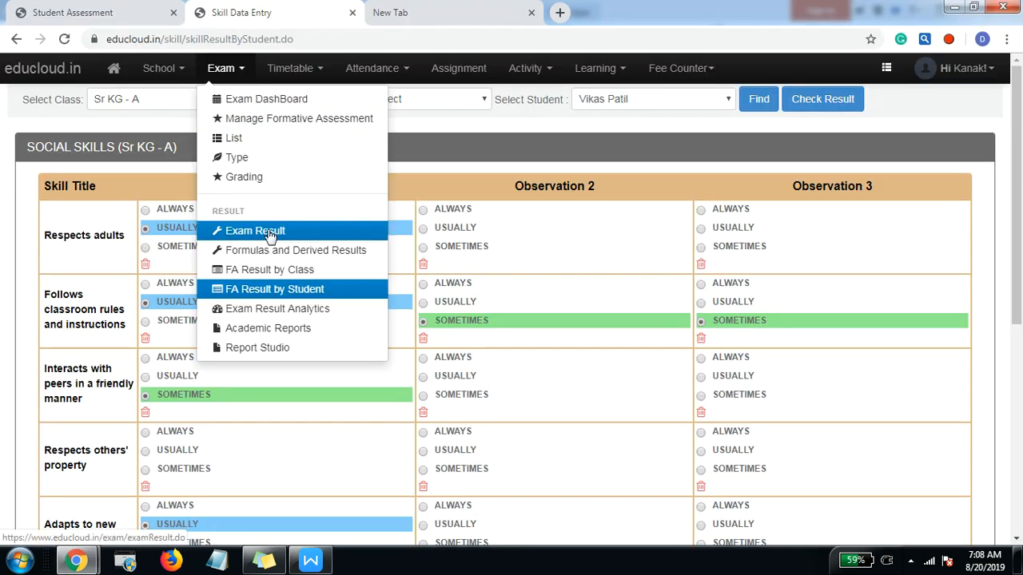
pyautogui.click(290, 122)
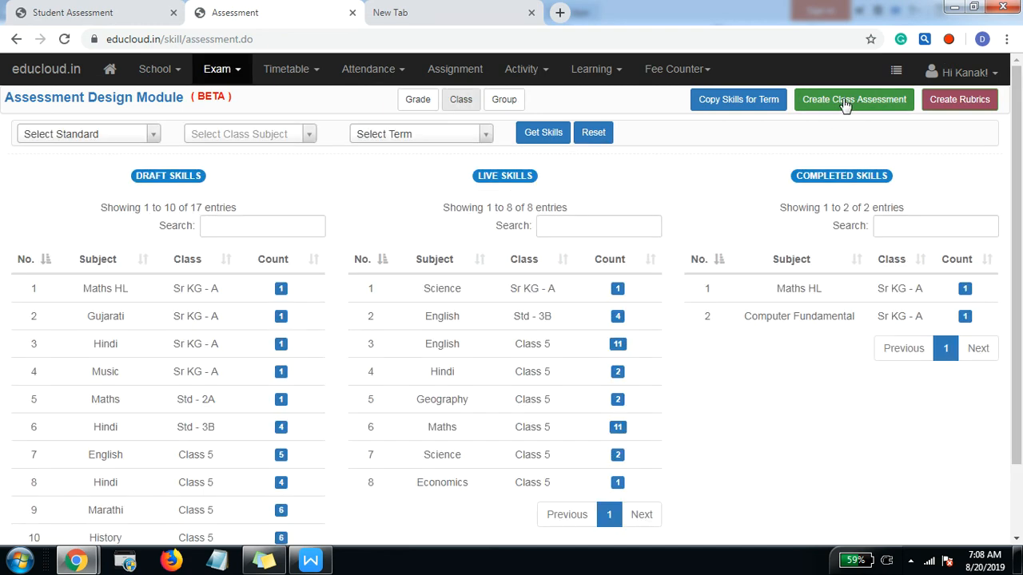
pyautogui.click(837, 110)
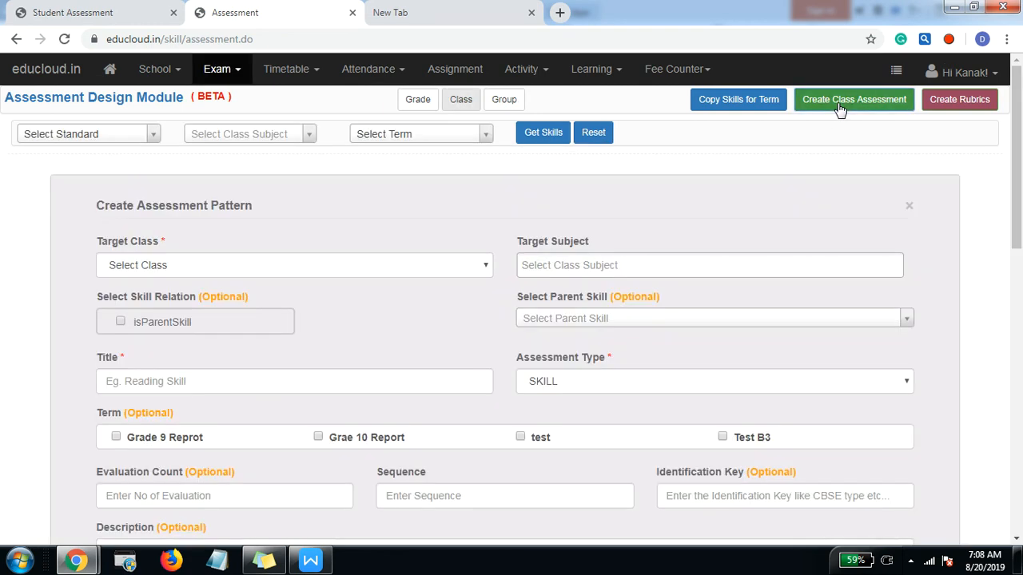
pyautogui.click(78, 133)
pyautogui.click(80, 198)
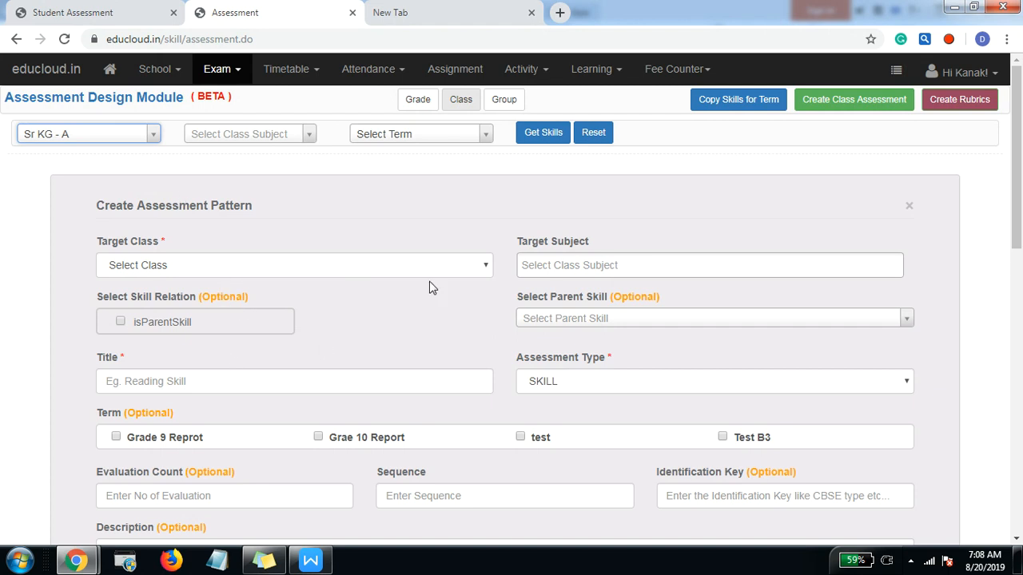
# Step: Set the new assessment's target class to Sr KG - A and its target subject to Maths HL
pyautogui.scroll(-2, 272, 142)
pyautogui.click(274, 120)
pyautogui.click(262, 147)
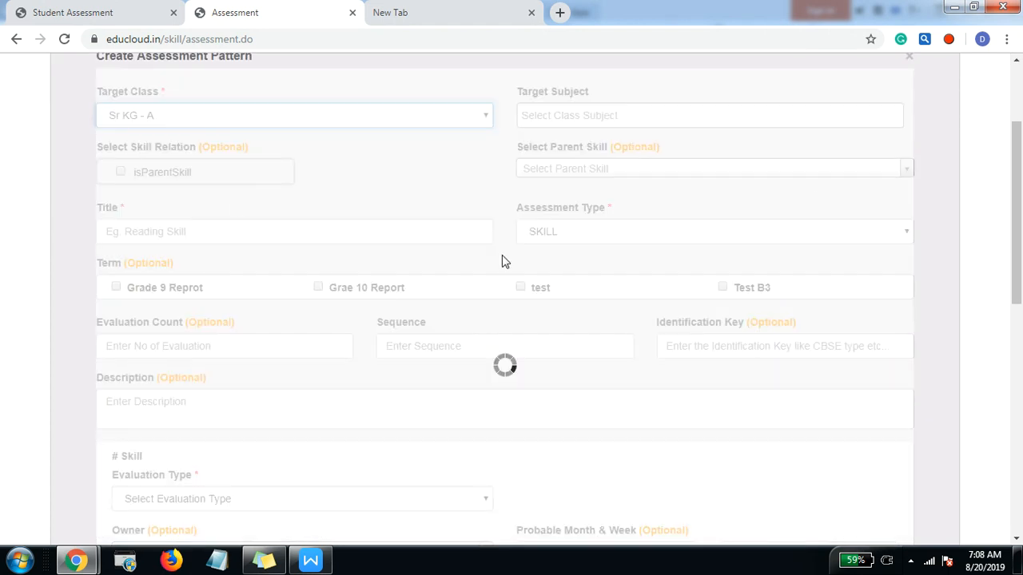
pyautogui.click(605, 117)
pyautogui.click(584, 142)
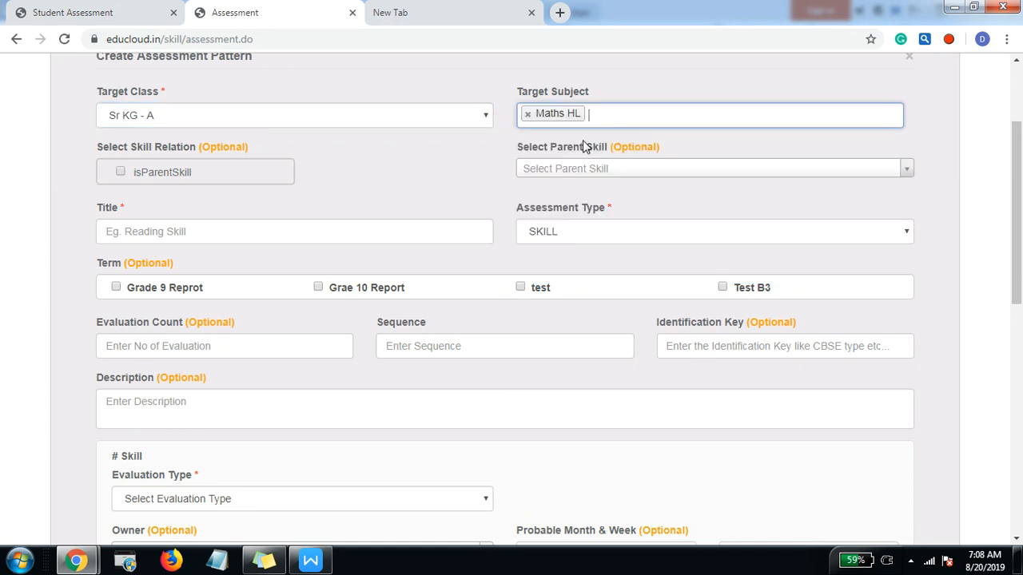
# Step: Check the NUMBER WORK heading under MATHEMATICS in the Writer sample report and return to the assessment form
pyautogui.hotkey('alt', 'Tab')
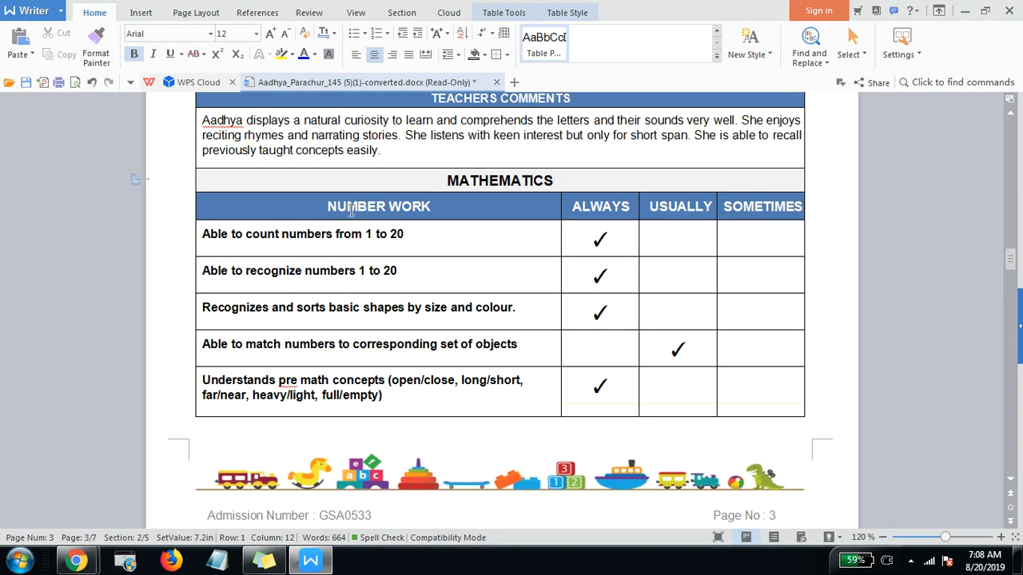
pyautogui.moveTo(306, 209); pyautogui.dragTo(439, 212)
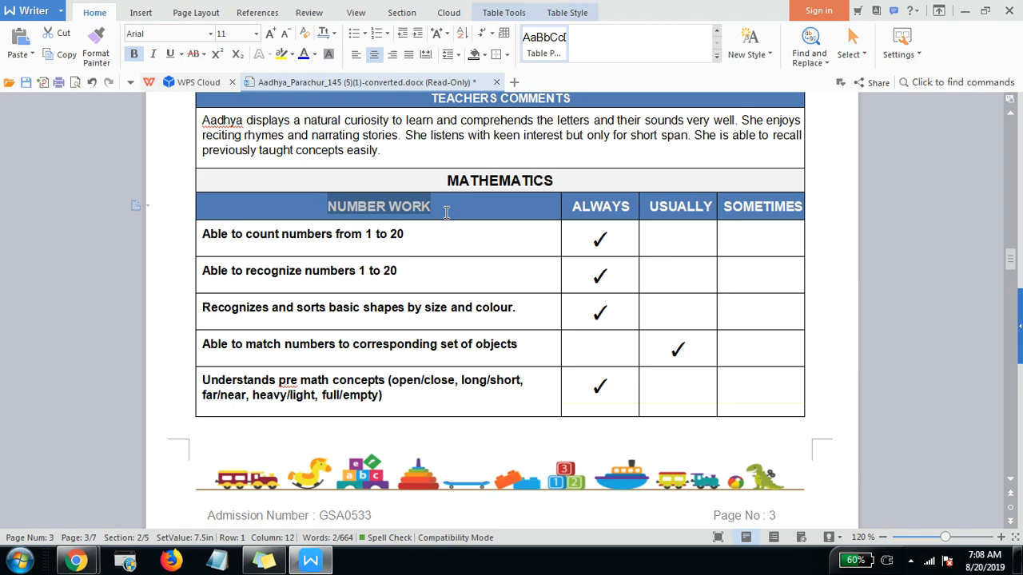
pyautogui.hotkey('alt', 'Tab')
pyautogui.hotkey('alt', 'Tab')
pyautogui.click(355, 209)
pyautogui.click(320, 205)
pyautogui.moveTo(320, 205); pyautogui.dragTo(477, 208)
pyautogui.hotkey('ctrl', 'c')
pyautogui.hotkey('alt', 'Tab')
pyautogui.hotkey('alt', 'Tab')
pyautogui.hotkey('alt', 'Tab')
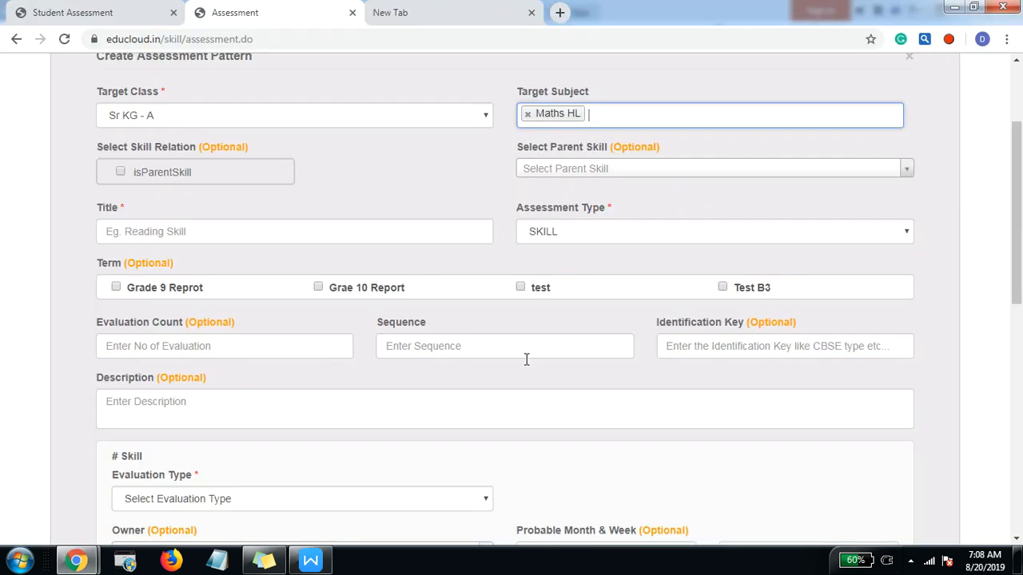
# Step: Mark the new assessment as a parent skill and reselect Sr KG - A as target class and Maths HL as target subject
pyautogui.click(121, 173)
pyautogui.click(164, 115)
pyautogui.click(171, 149)
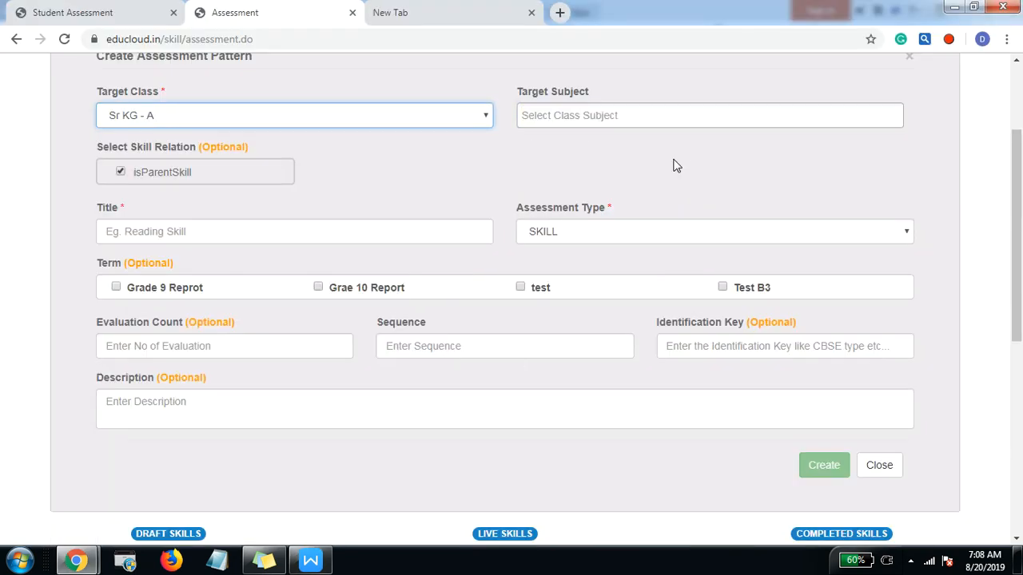
pyautogui.click(599, 118)
pyautogui.click(719, 141)
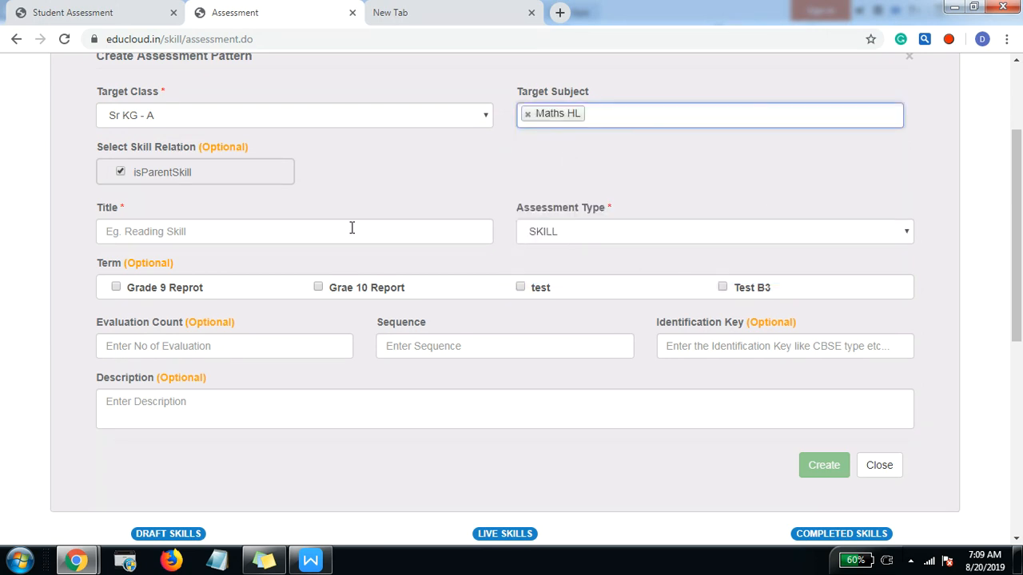
# Step: Title the parent skill NUMBER WORK, create the assessment and dismiss the confirmation
pyautogui.click(260, 234)
pyautogui.hotkey('ctrl', 'v')
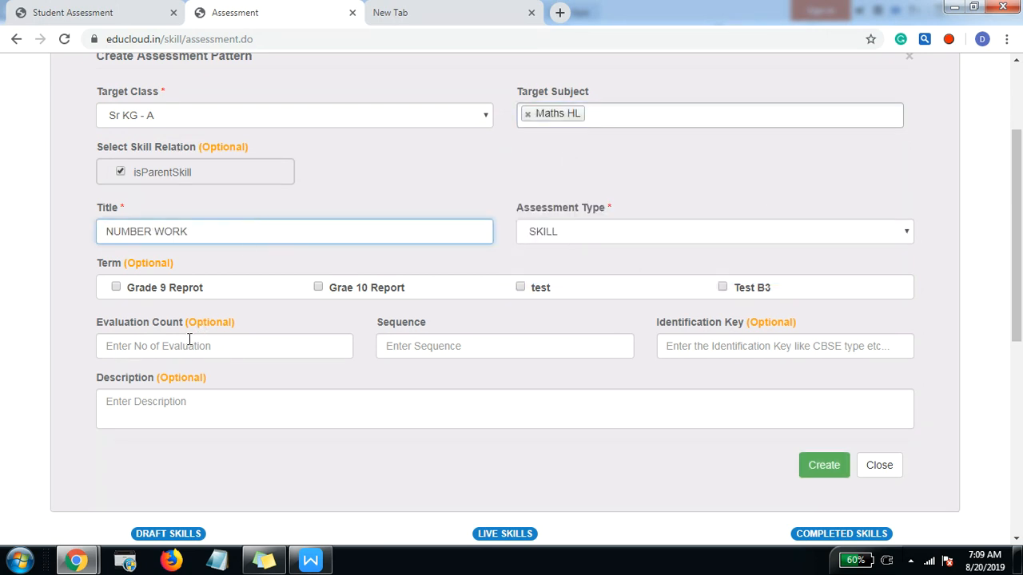
pyautogui.scroll(-2, 631, 288)
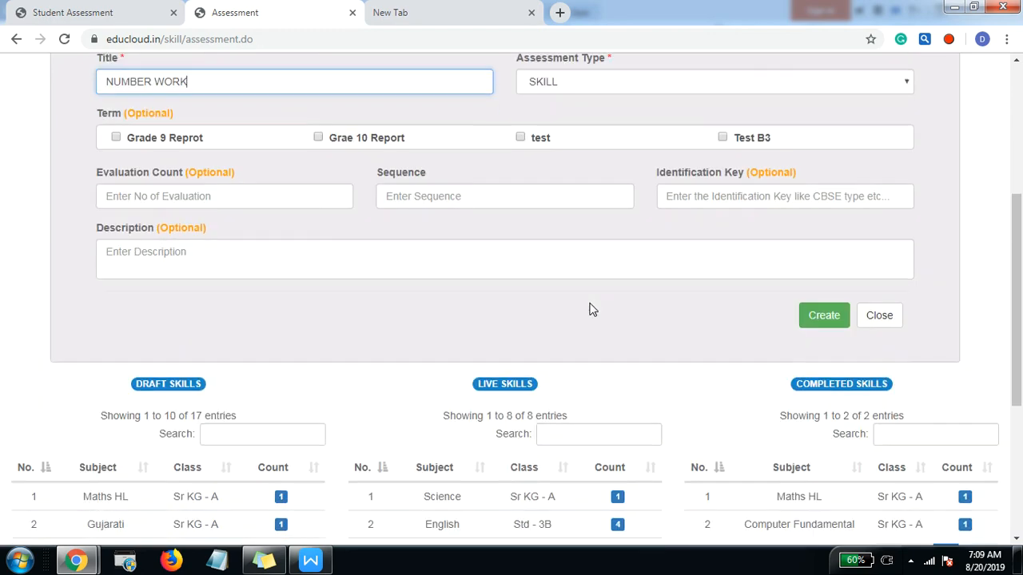
pyautogui.click(824, 318)
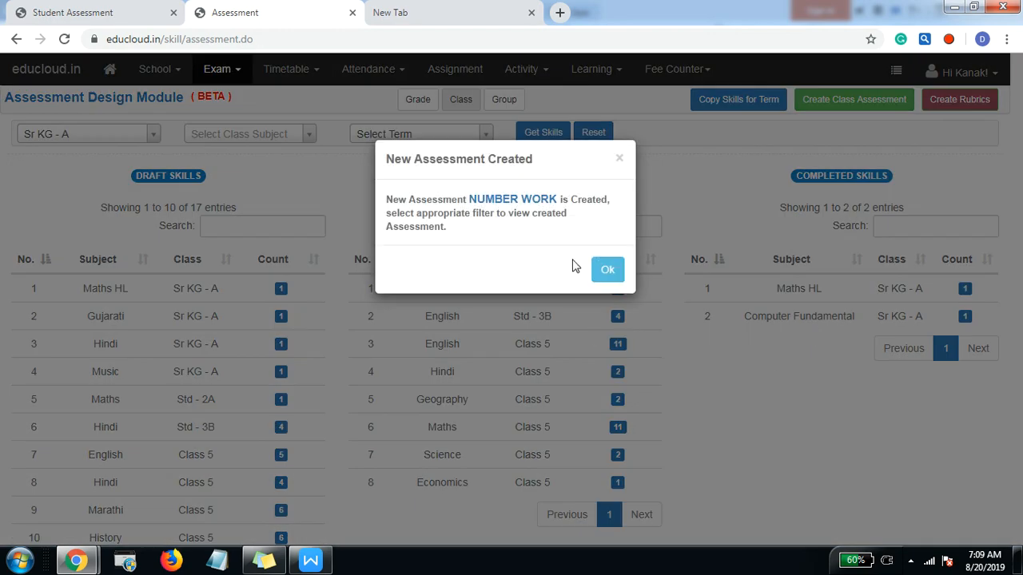
pyautogui.click(606, 271)
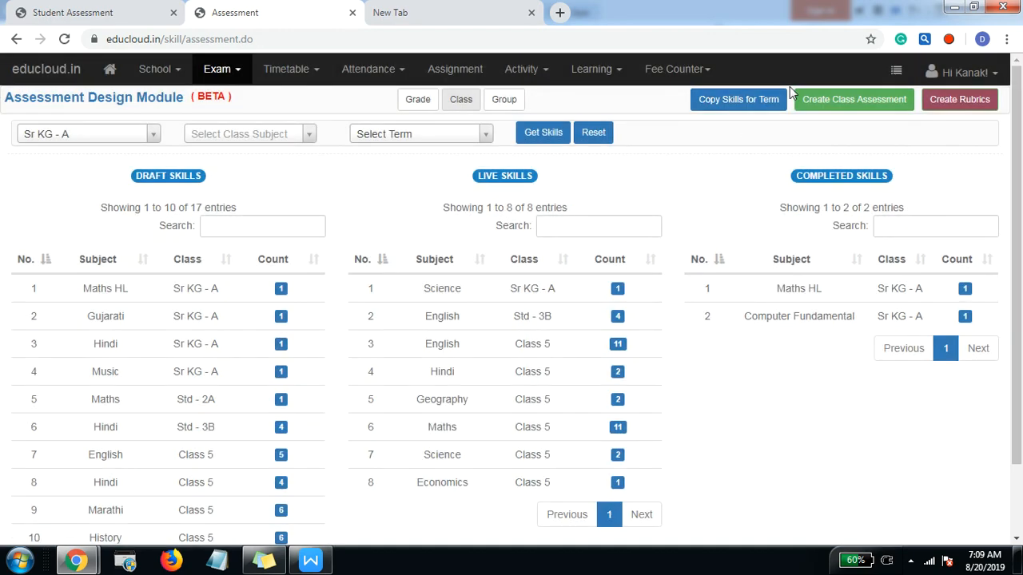
# Step: Switch to Writer and select the text "Able to count numbers from 1 to 20" under NUMBER WORK
pyautogui.hotkey('alt', 'Tab')
pyautogui.click(331, 272)
pyautogui.moveTo(206, 233); pyautogui.dragTo(431, 232)
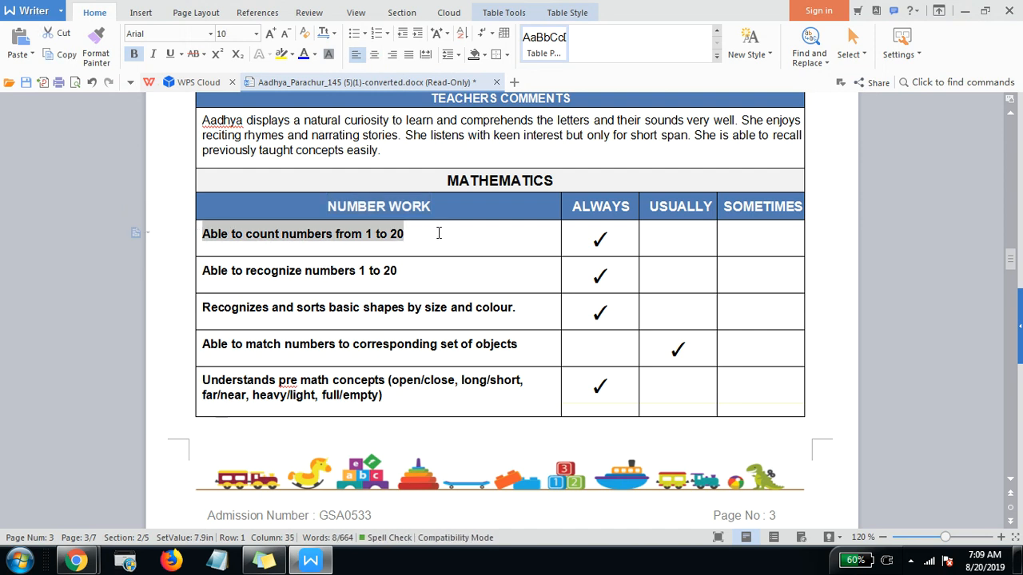